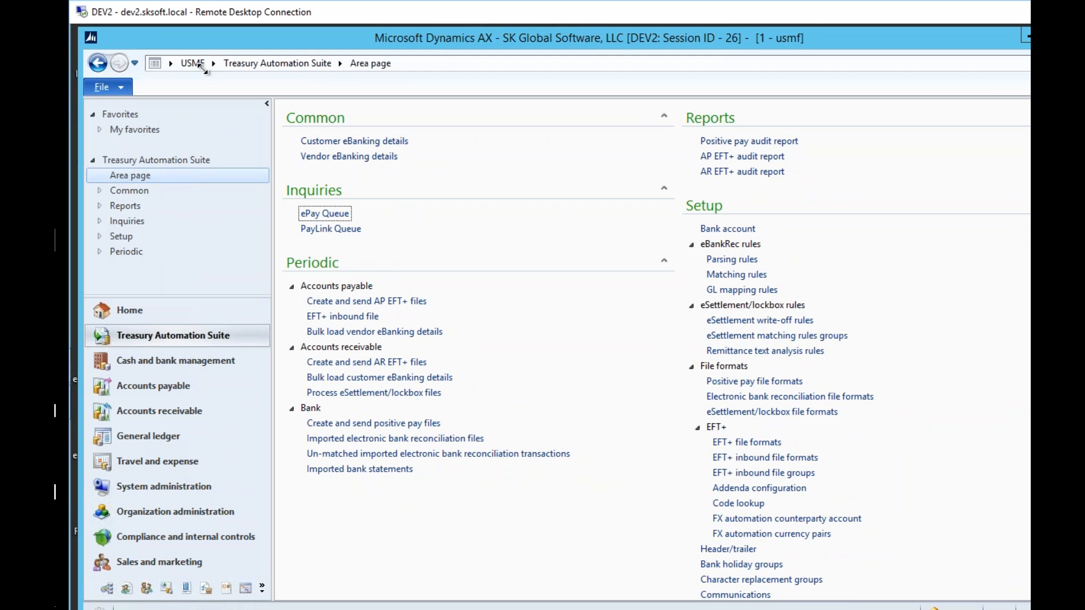
Open the ePay Customer 3 record for editing from the all customers list in Accounts receivable
{"action": "left_click_drag", "start_coordinate": [203, 69], "coordinate": [190, 47]}
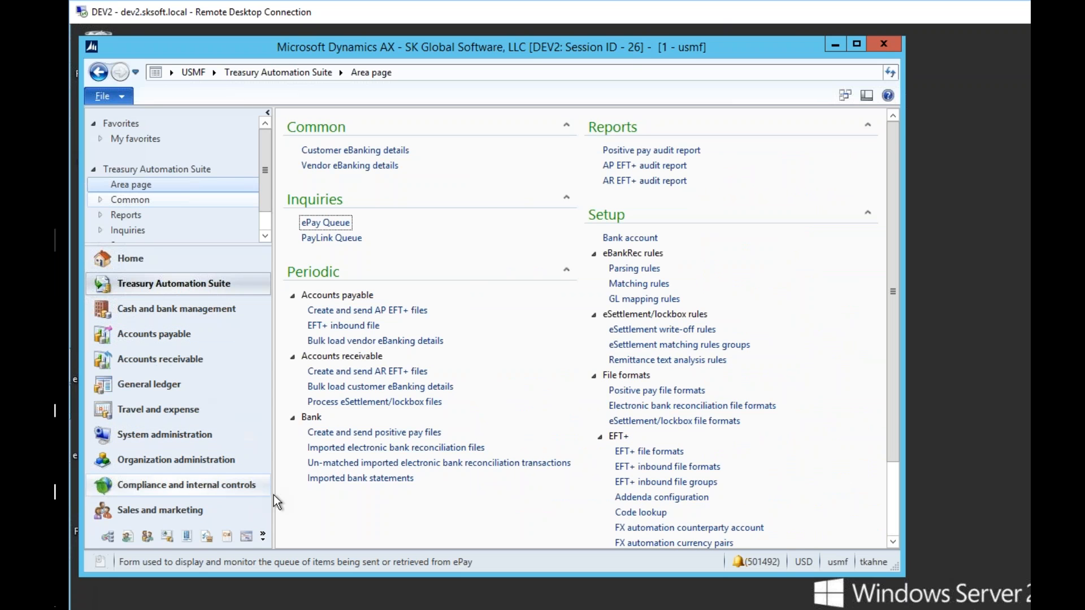
{"action": "left_click_drag", "start_coordinate": [925, 579], "coordinate": [954, 567]}
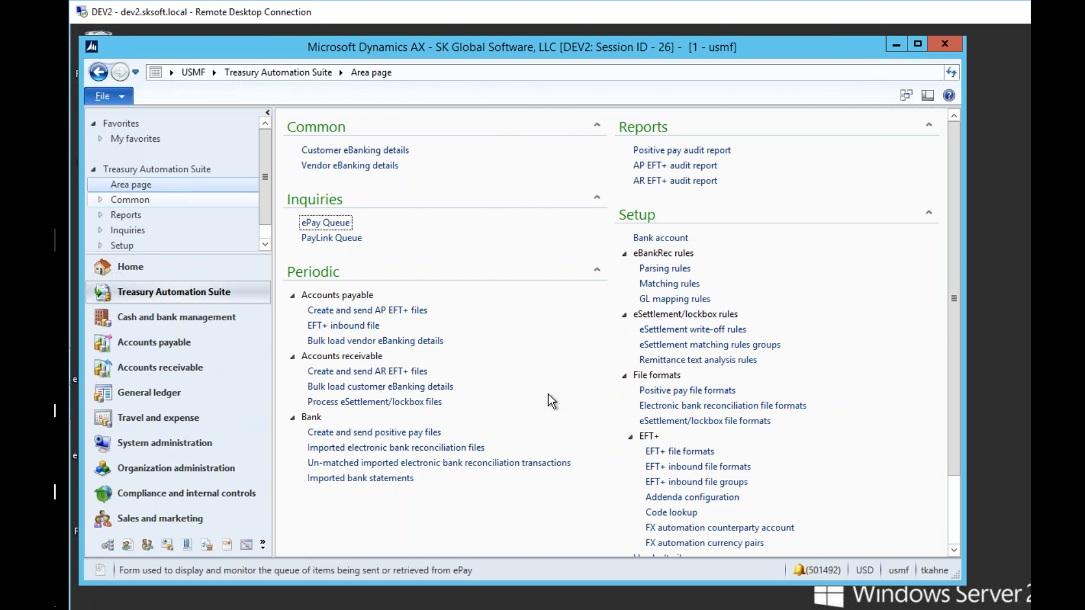
{"action": "left_click", "coordinate": [167, 369]}
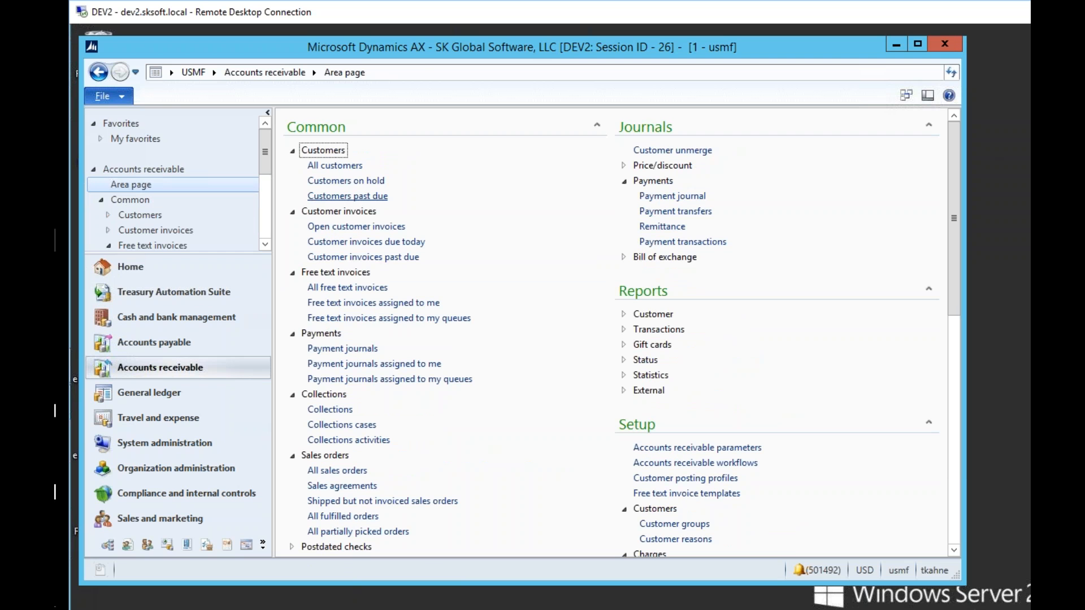
{"action": "left_click", "coordinate": [335, 166]}
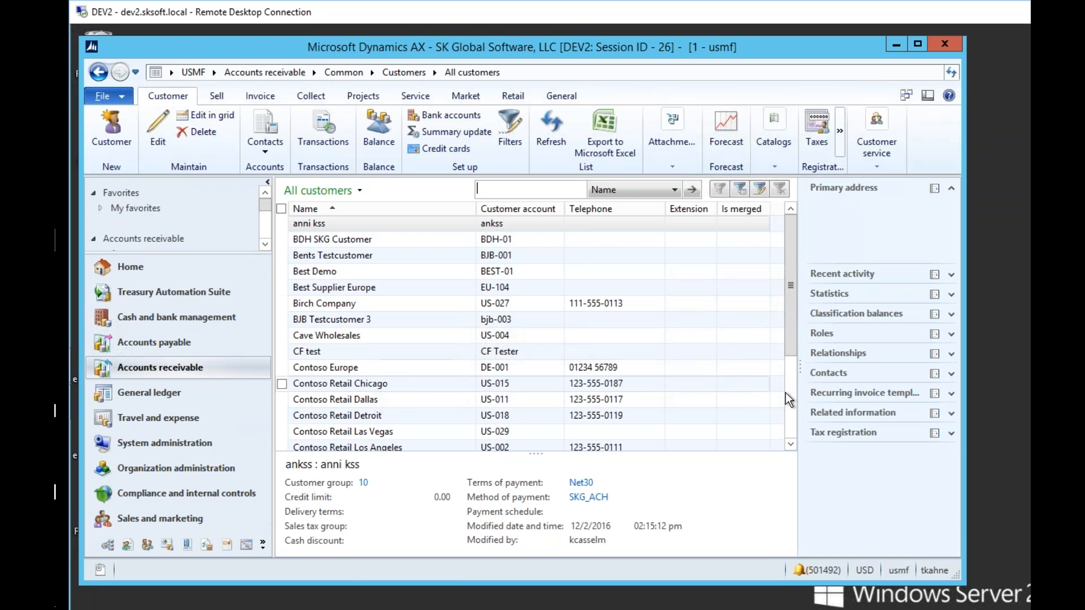
{"action": "left_click", "coordinate": [791, 417]}
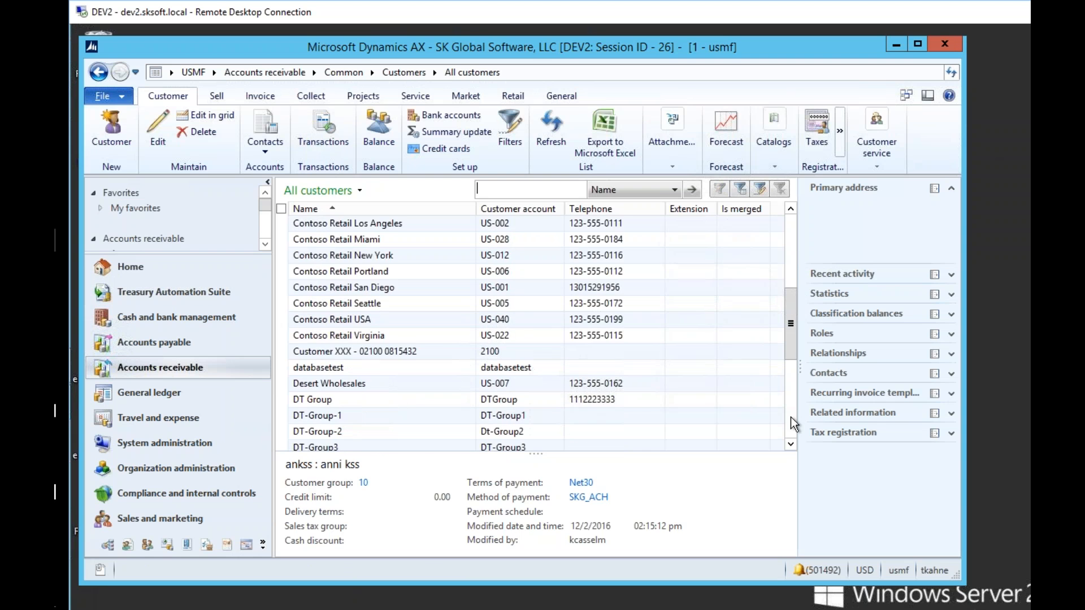
{"action": "left_click", "coordinate": [791, 418]}
{"action": "left_click", "coordinate": [373, 352]}
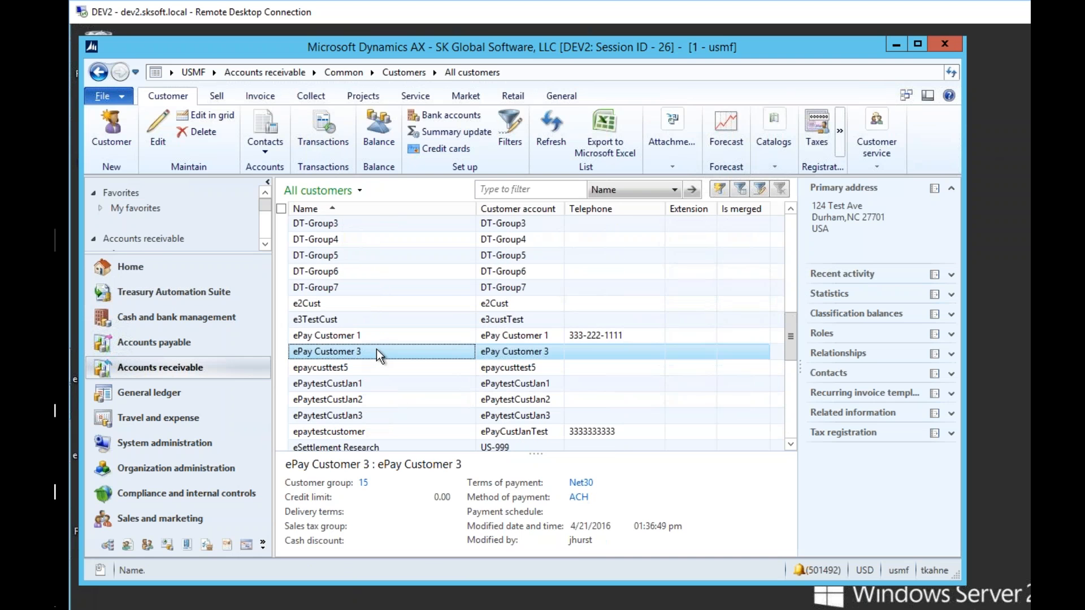
{"action": "left_click", "coordinate": [158, 124]}
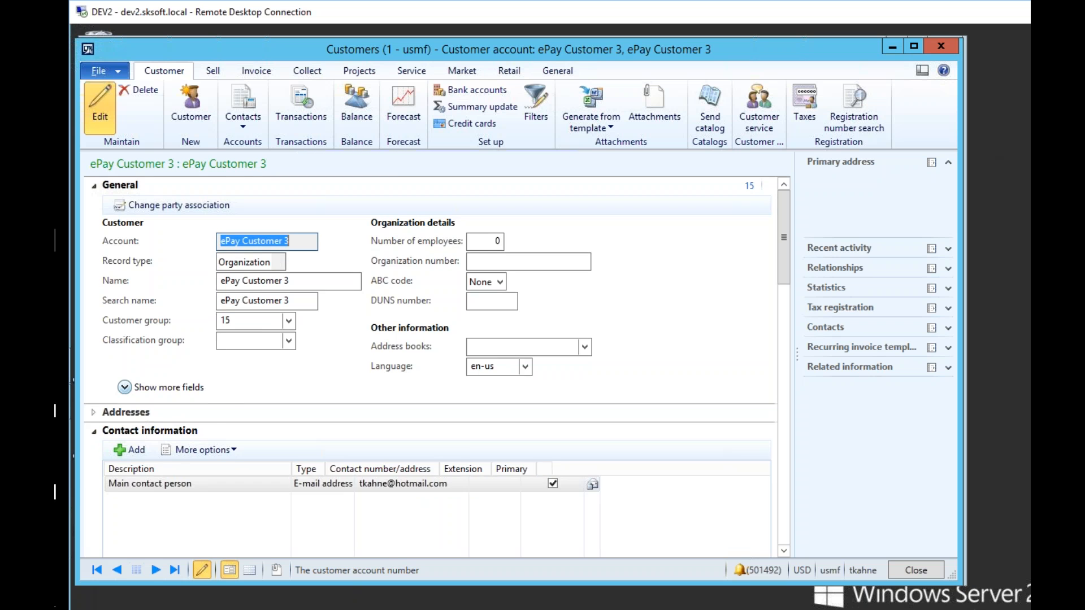
Examine the available ePay customer options in the record's payment defaults and close the customer record
{"action": "left_click_drag", "start_coordinate": [782, 268], "coordinate": [784, 382]}
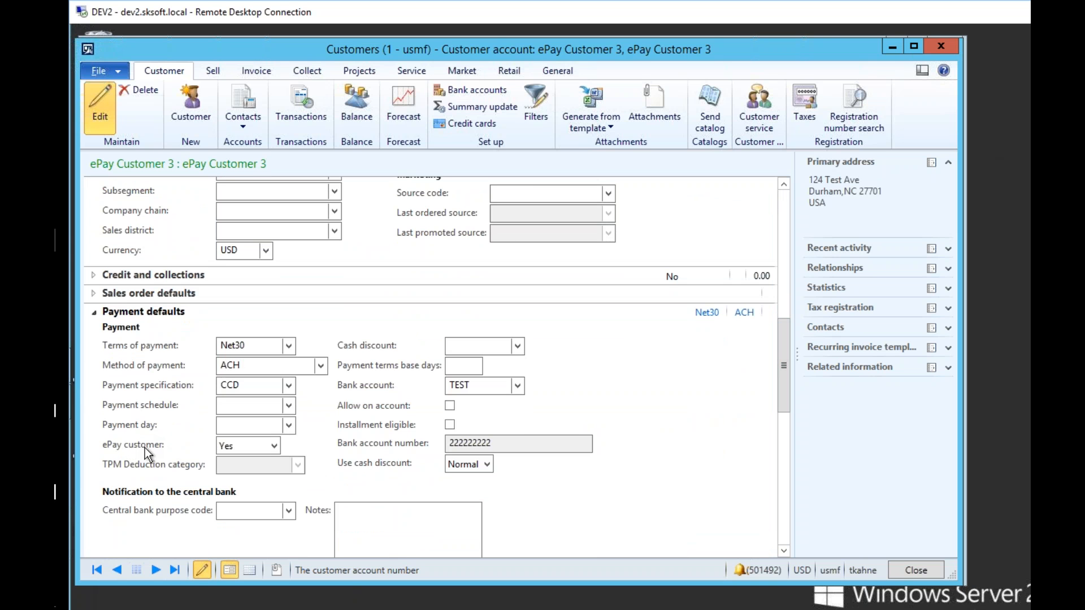
{"action": "left_click", "coordinate": [274, 446]}
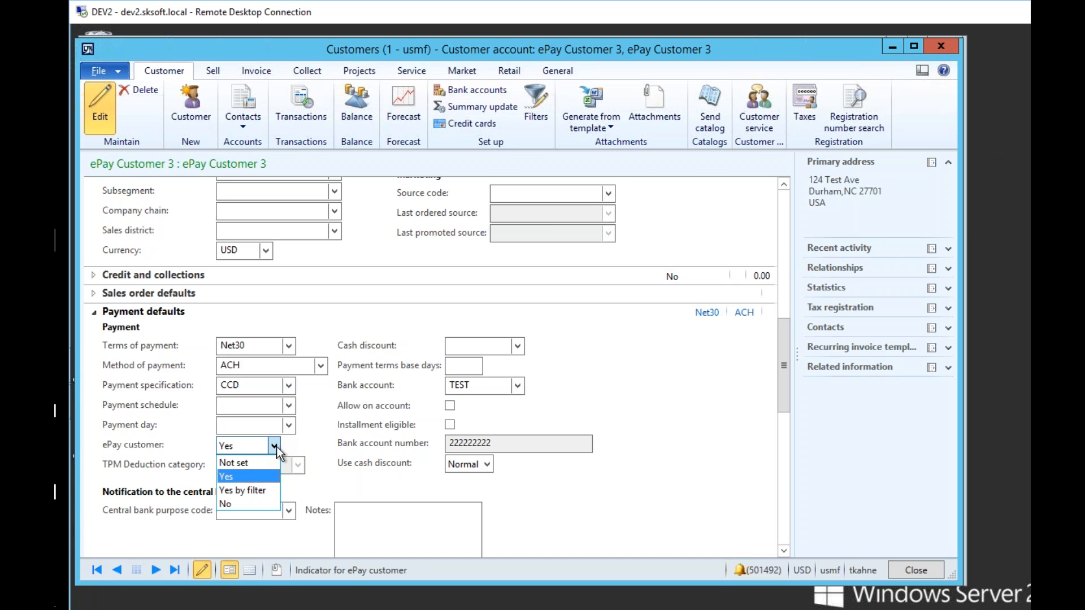
{"action": "left_click", "coordinate": [276, 447]}
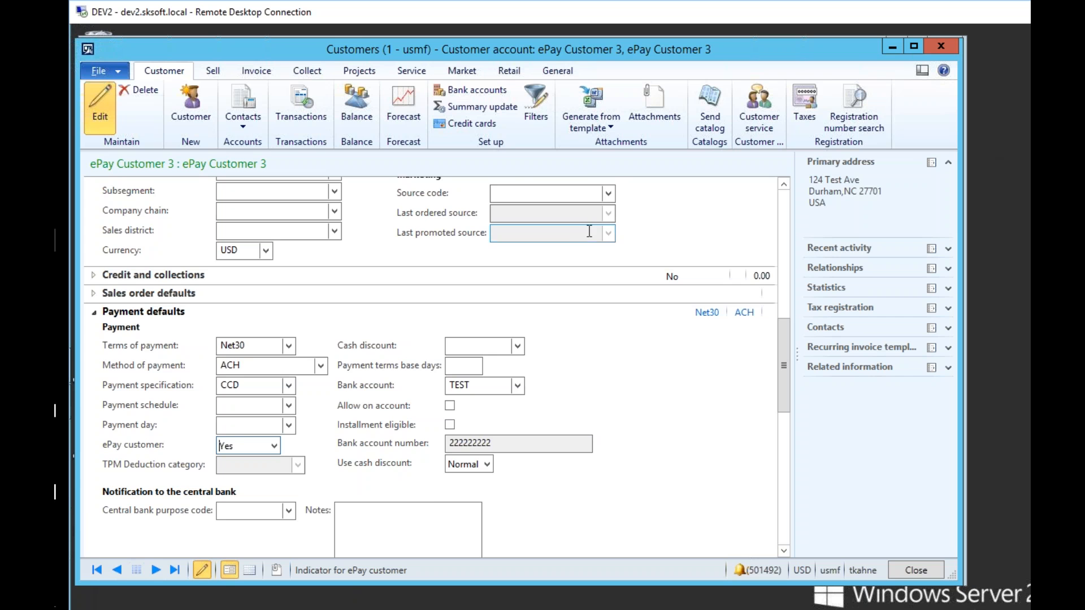
{"action": "left_click", "coordinate": [943, 49]}
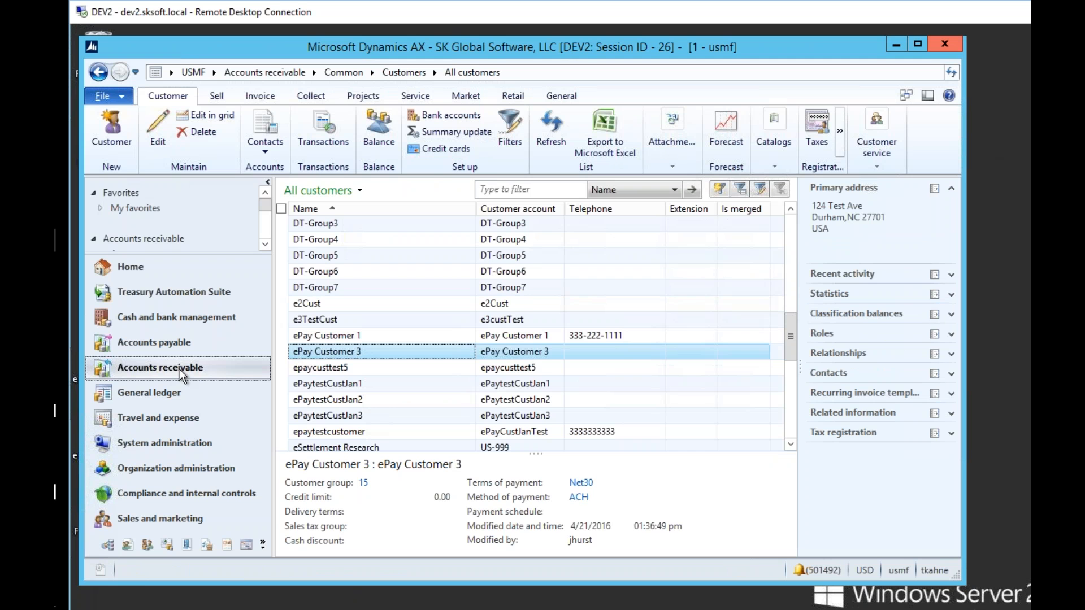
Create a new free text invoice in Accounts receivable for the customer account ePay Customer 3
{"action": "left_click", "coordinate": [259, 73]}
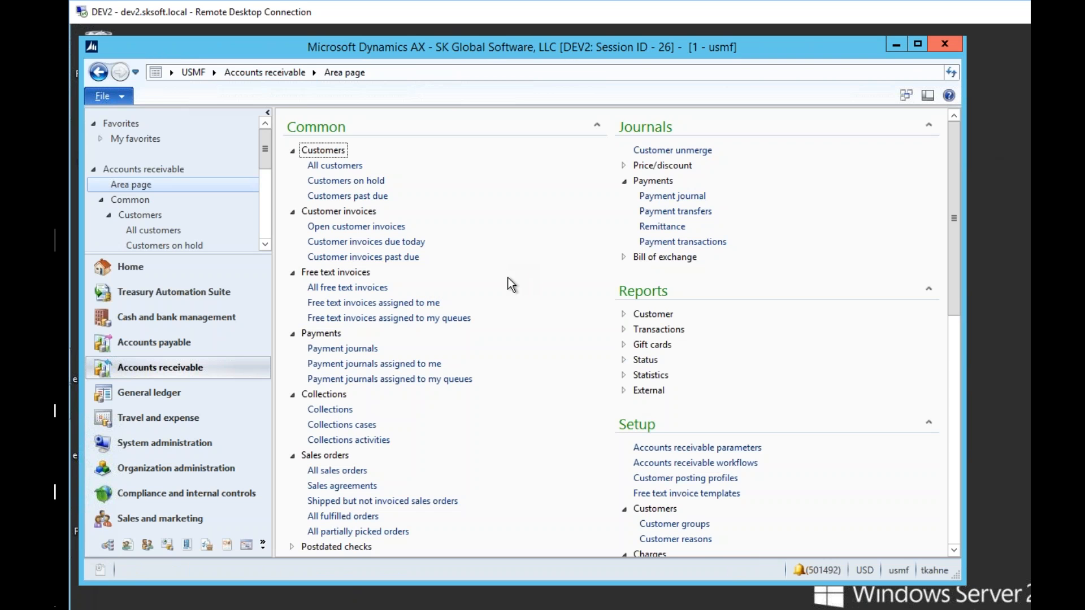
{"action": "left_click", "coordinate": [348, 287]}
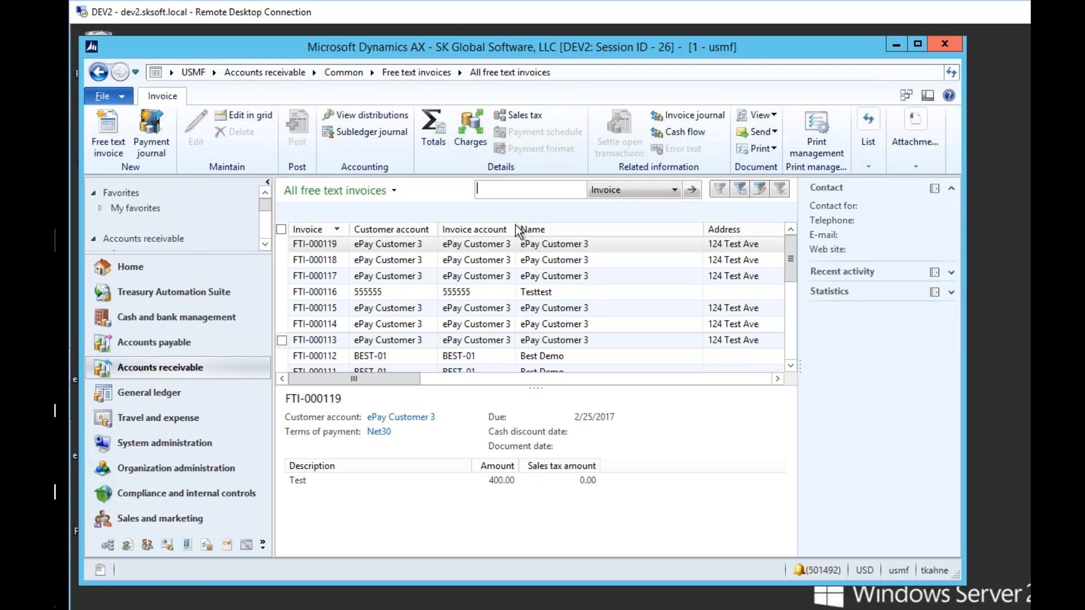
{"action": "left_click", "coordinate": [112, 139]}
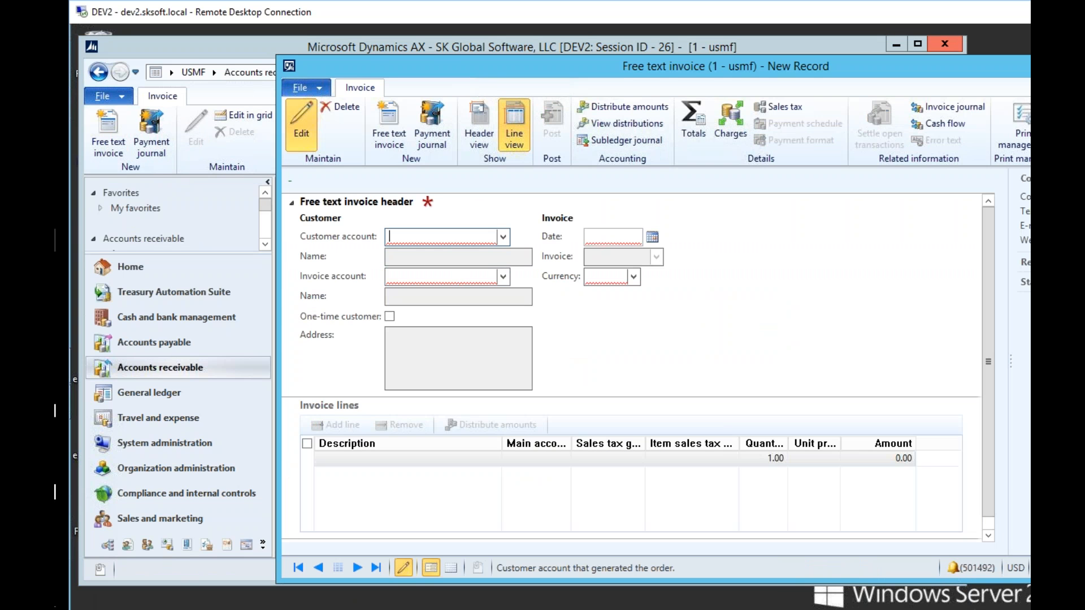
{"action": "left_click", "coordinate": [505, 239]}
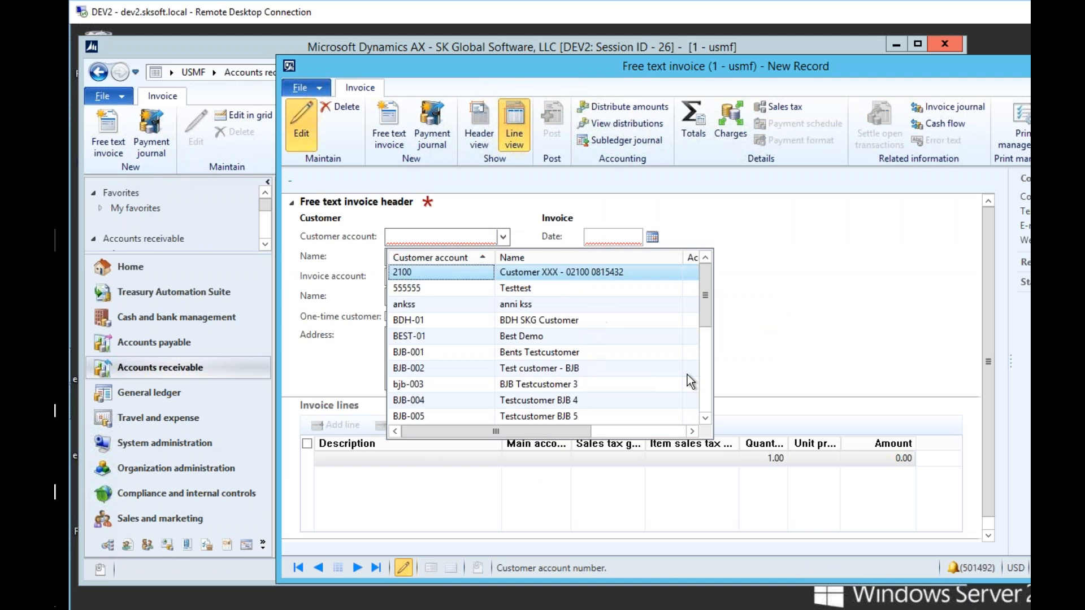
{"action": "left_click", "coordinate": [706, 396]}
{"action": "left_click", "coordinate": [707, 398]}
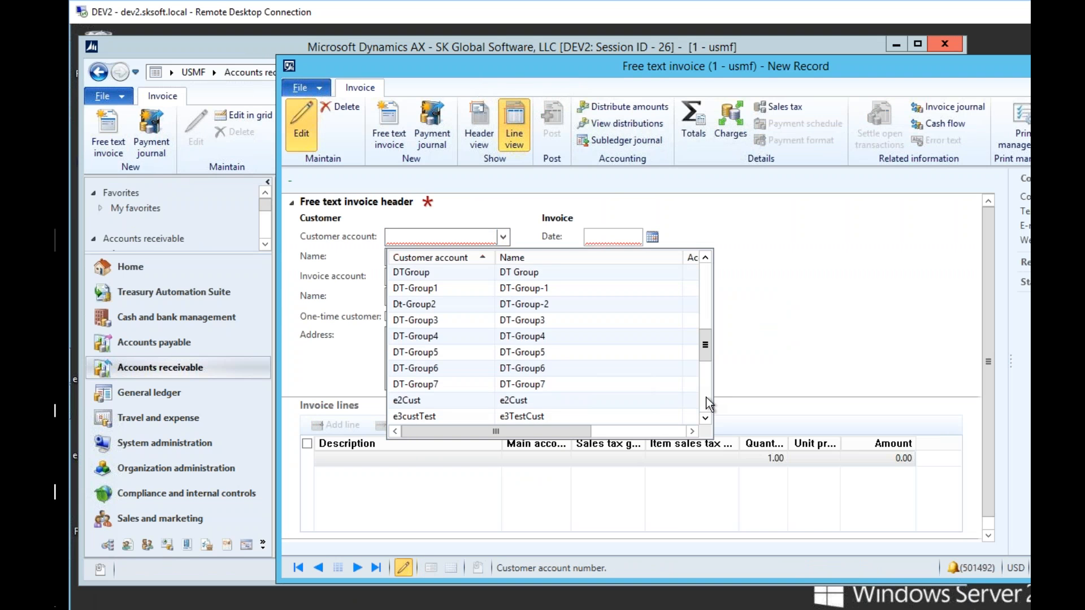
{"action": "left_click", "coordinate": [706, 398]}
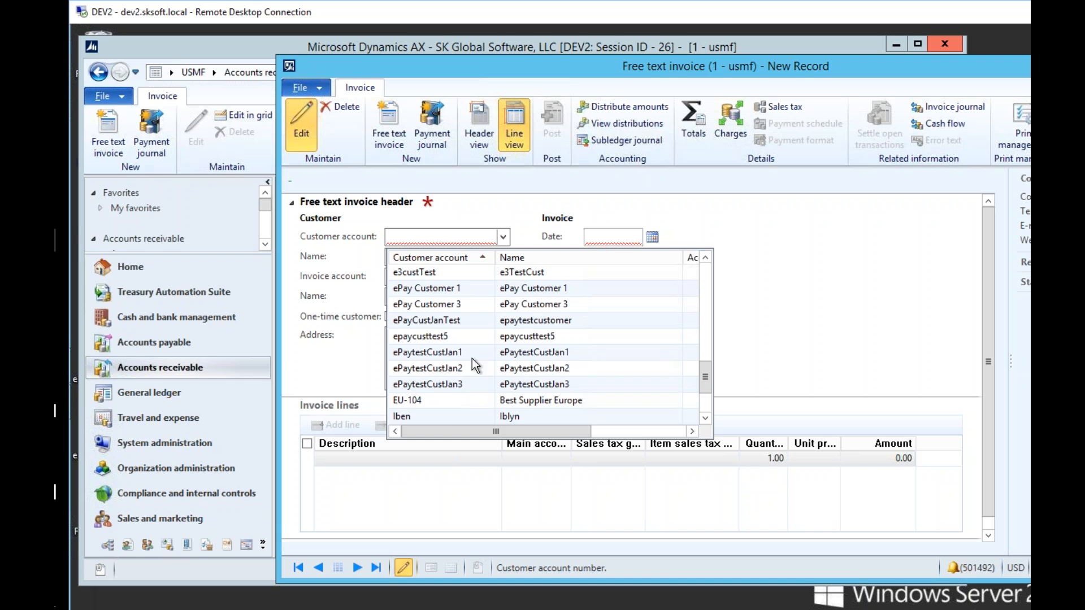
{"action": "left_click", "coordinate": [471, 307]}
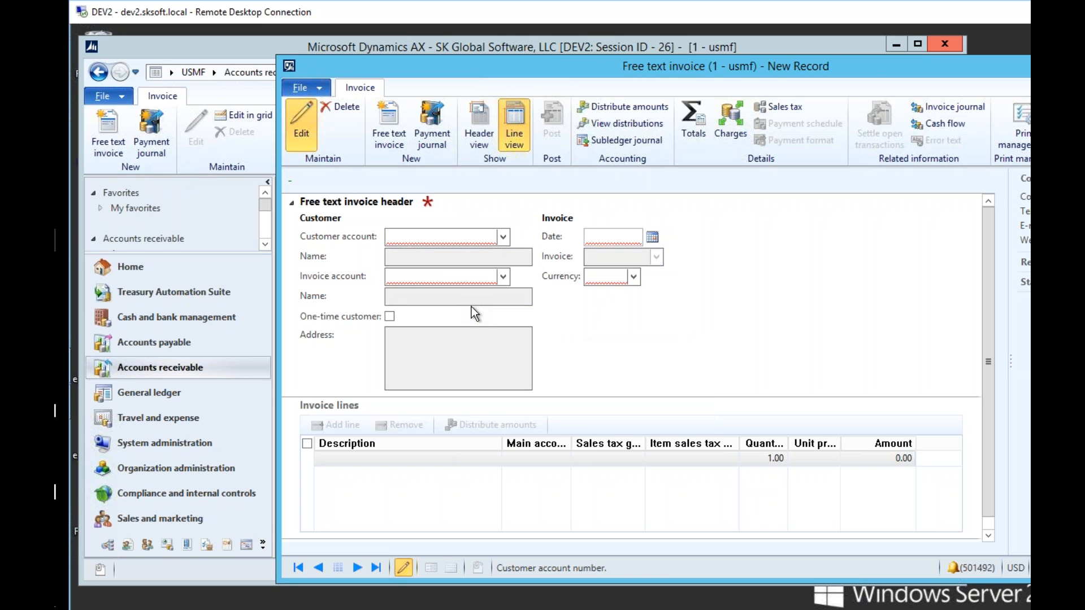
{"action": "left_click_drag", "start_coordinate": [586, 66], "coordinate": [449, 53]}
Fill in the invoice line with the description "Sample test" and an amount of 150.00, and try to post the invoice
{"action": "left_click", "coordinate": [272, 446]}
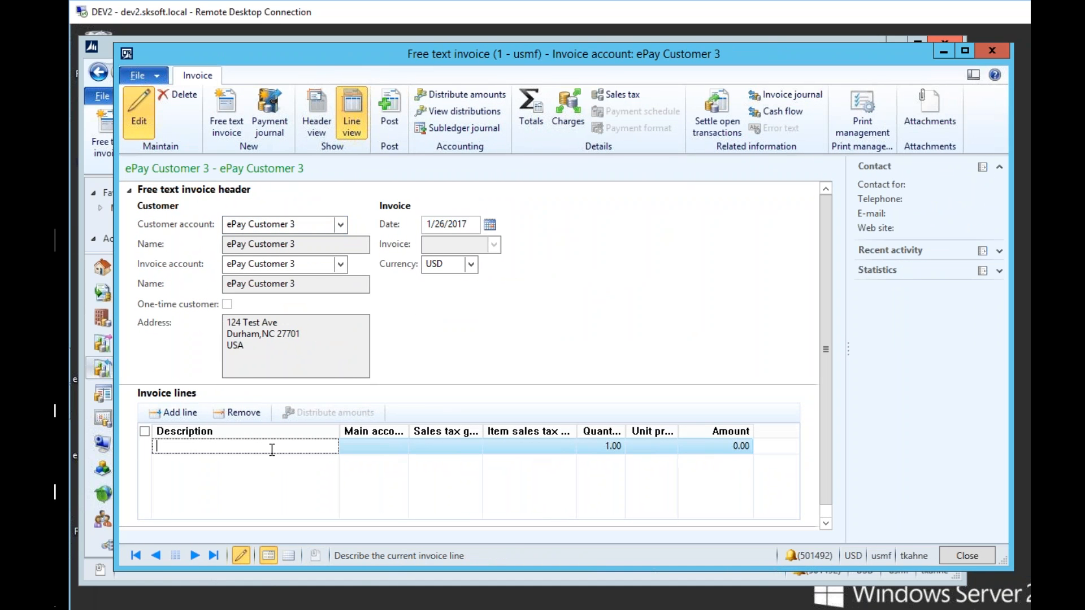
{"action": "type", "text": "Sample test"}
{"action": "left_click", "coordinate": [719, 446]}
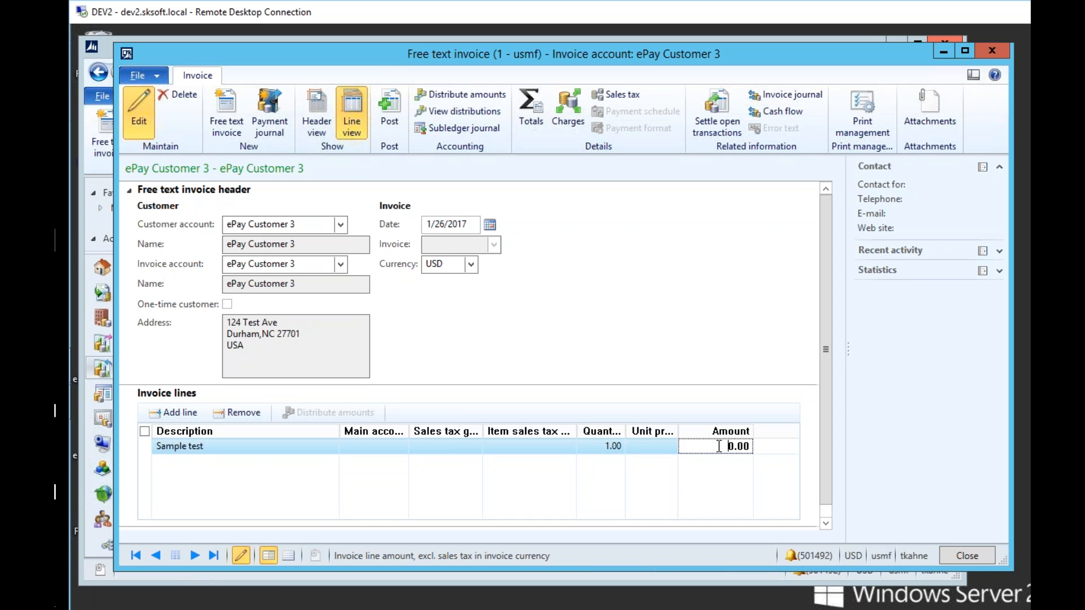
{"action": "type", "text": "15"}
{"action": "left_click", "coordinate": [385, 110]}
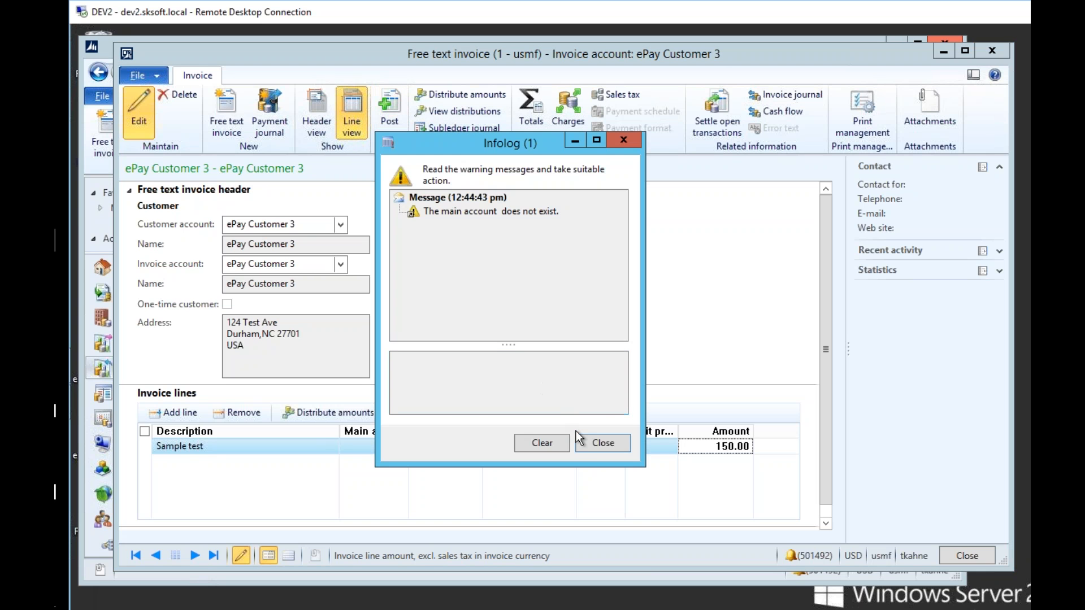
{"action": "left_click", "coordinate": [594, 439]}
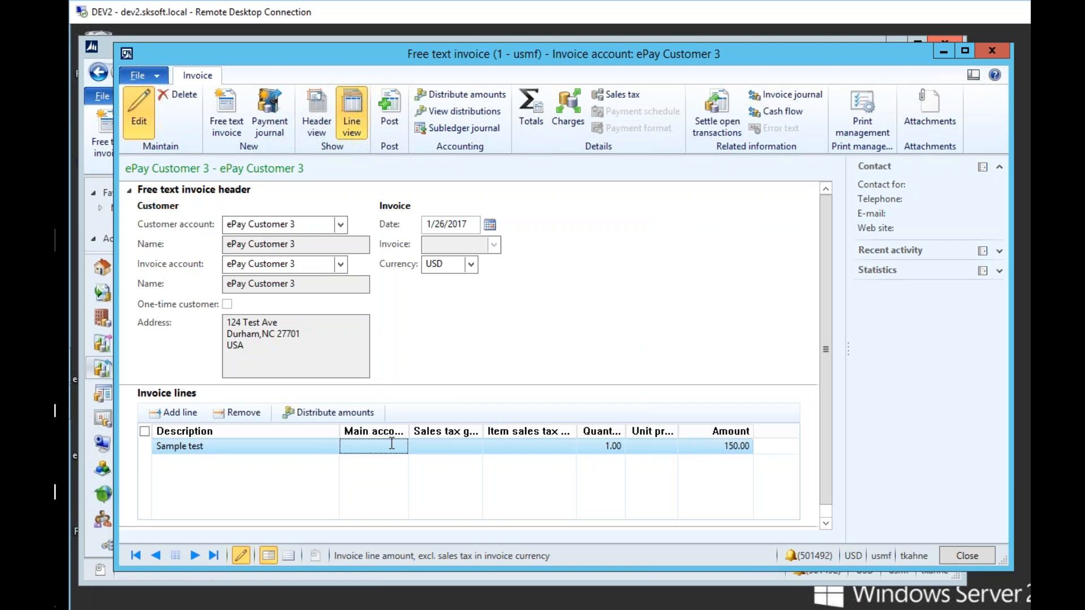
Set the invoice line's main account to 411300 (Revenue - Expenses), post the invoice and close it
{"action": "type", "text": "41"}
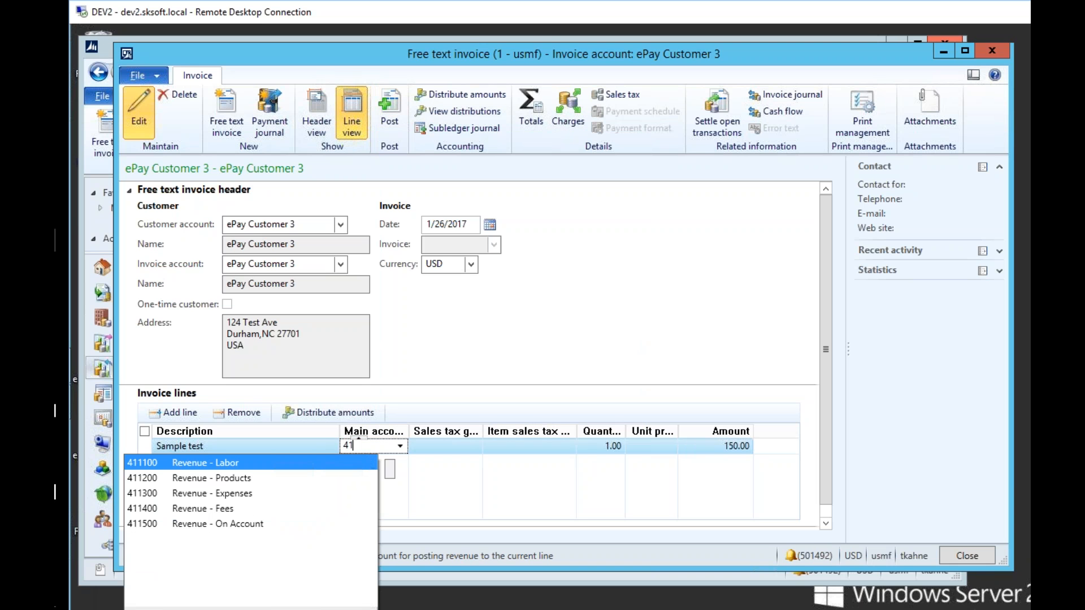
{"action": "left_click", "coordinate": [239, 493]}
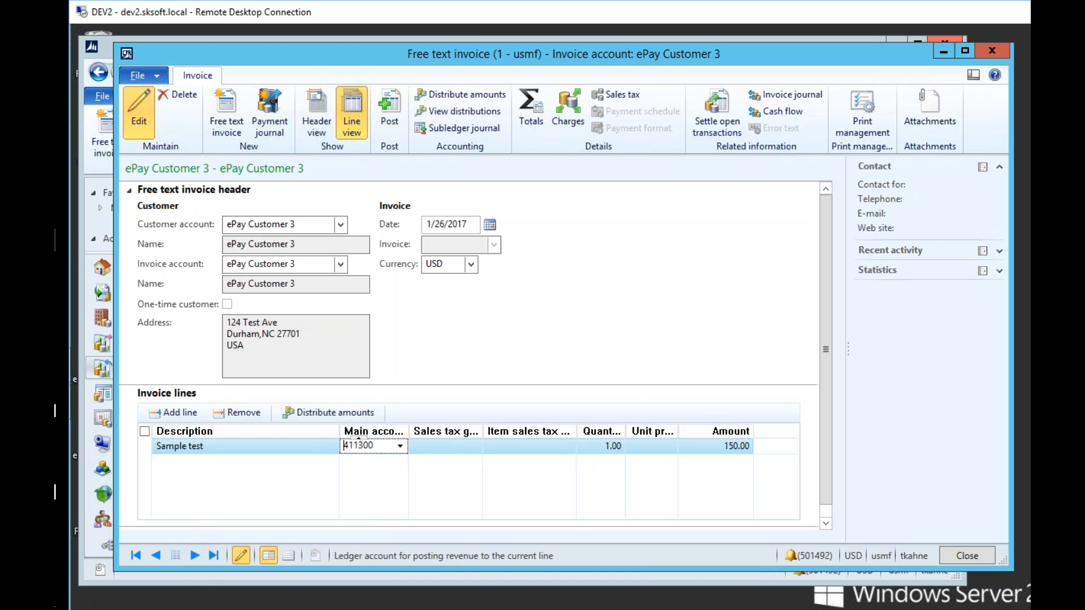
{"action": "left_click", "coordinate": [388, 114]}
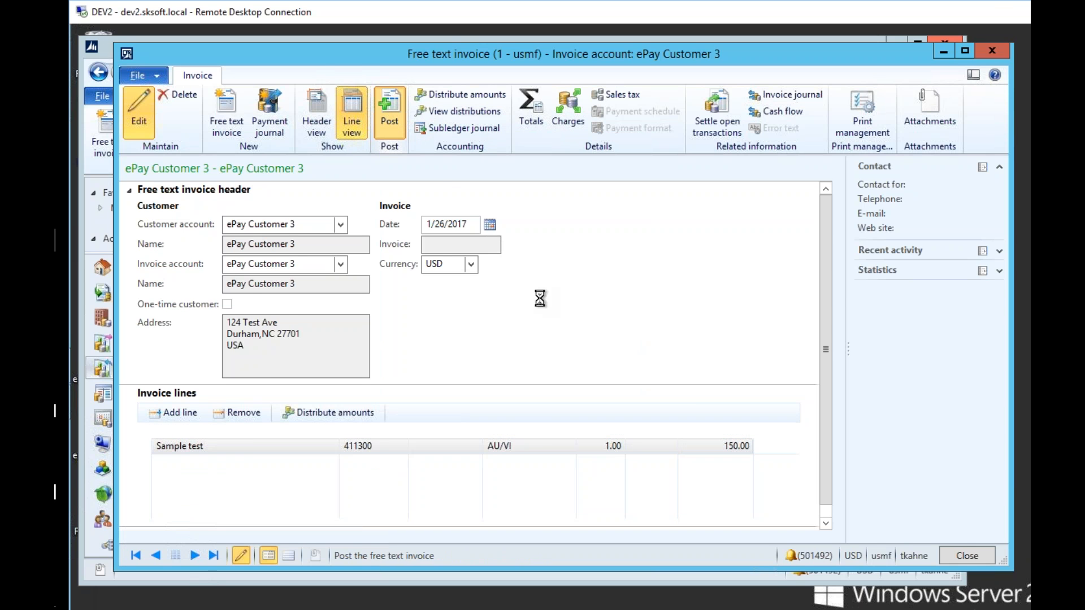
{"action": "left_click", "coordinate": [806, 478]}
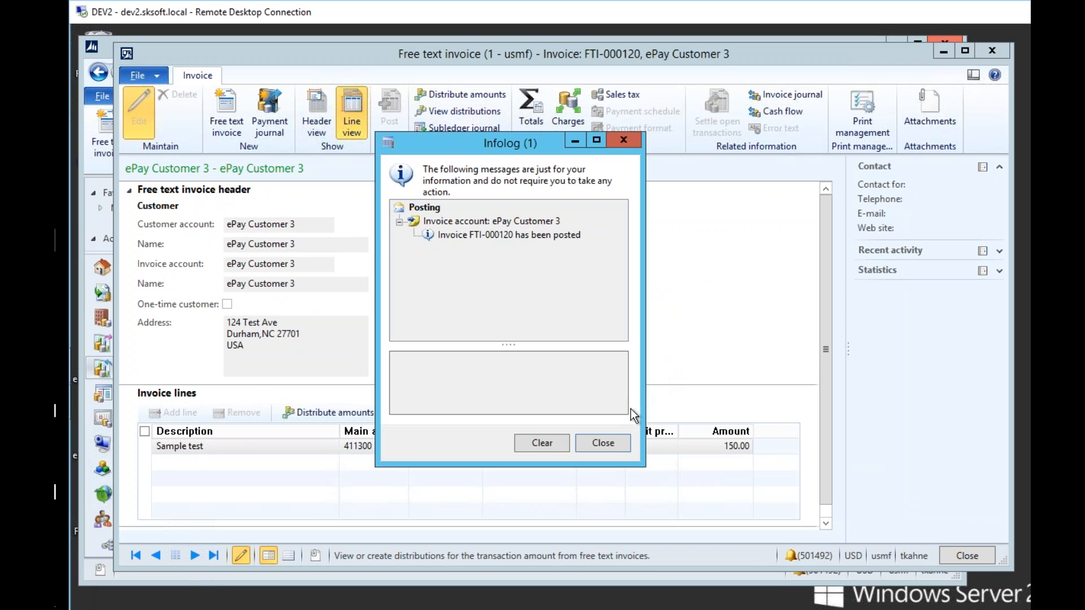
{"action": "left_click", "coordinate": [602, 443]}
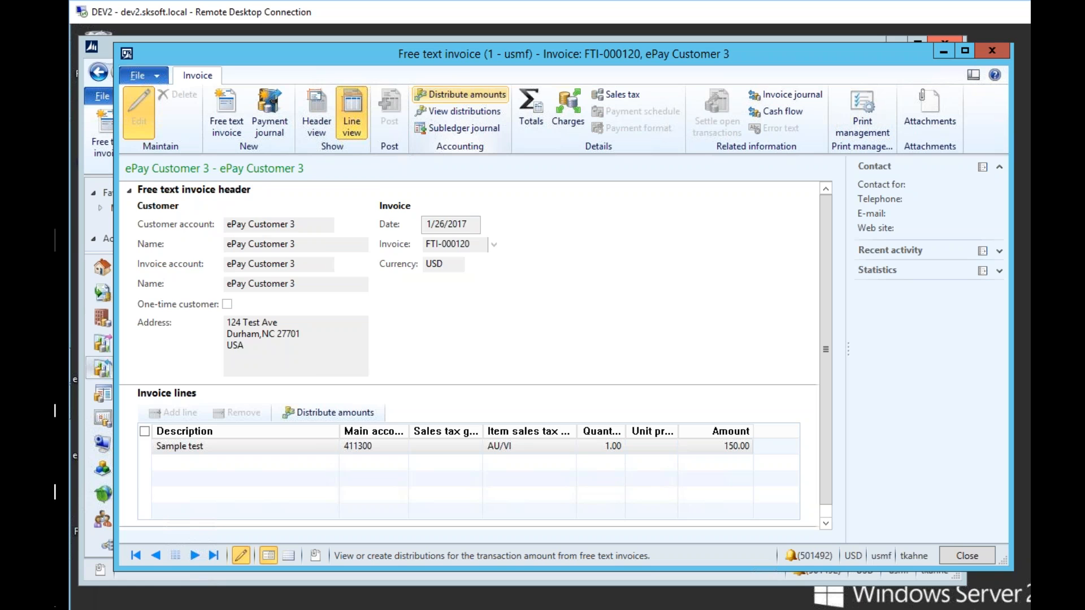
{"action": "left_click", "coordinate": [992, 51]}
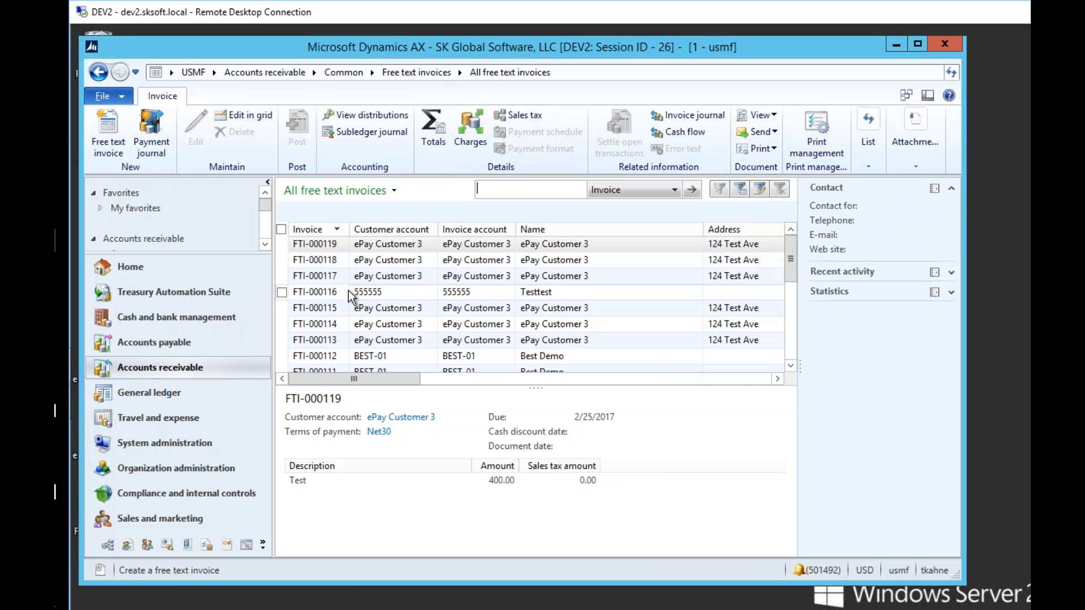
Switch to Chrome and log in to the ePay portal with the prefilled customer credentials
{"action": "left_click_drag", "start_coordinate": [468, 48], "coordinate": [472, 47]}
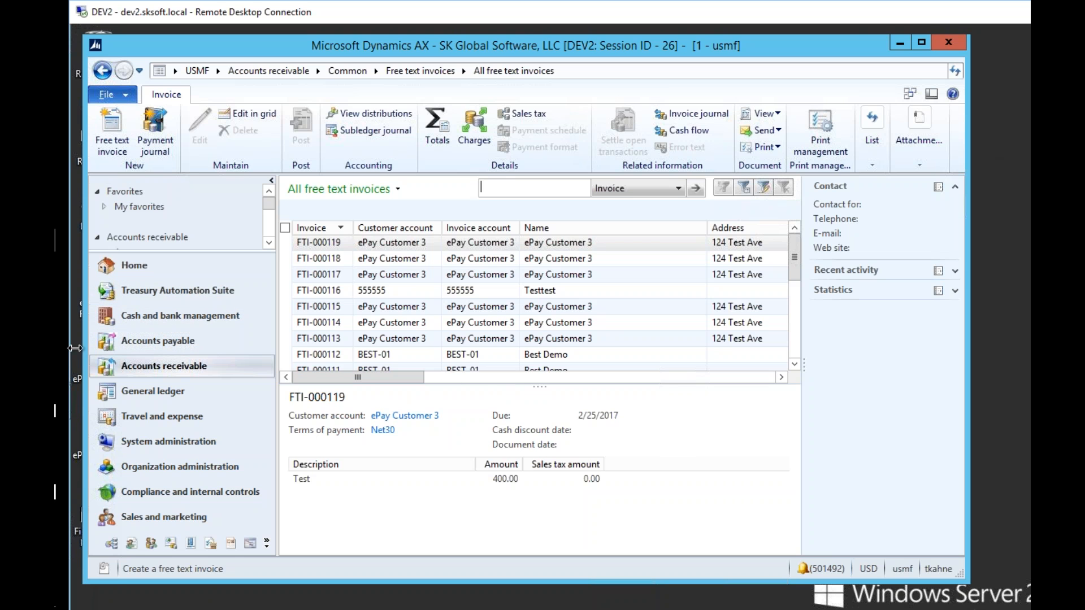
{"action": "mouse_move", "coordinate": [70, 354]}
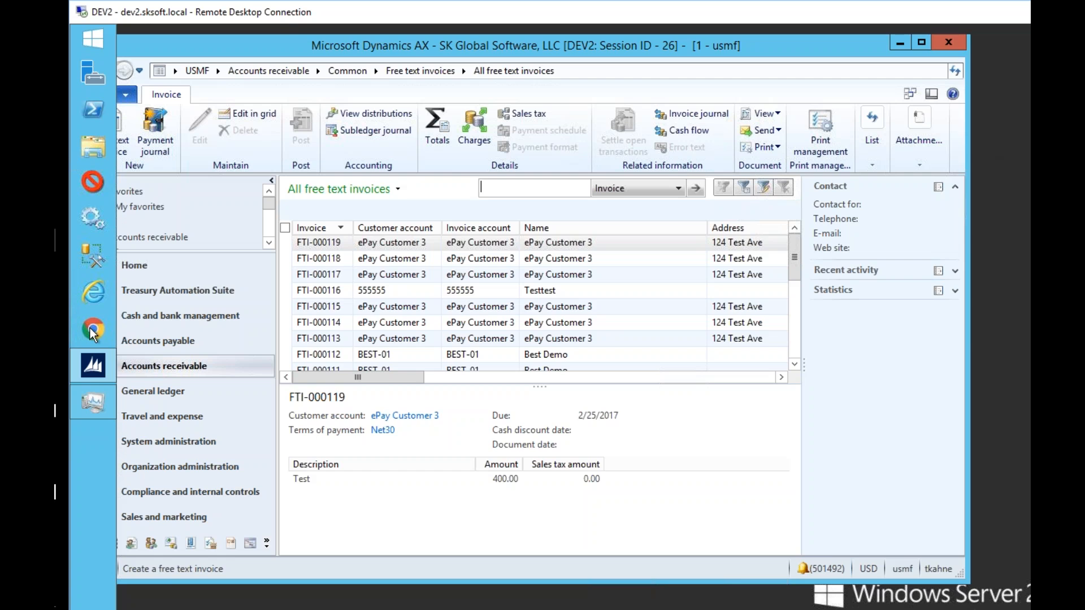
{"action": "left_click", "coordinate": [91, 329]}
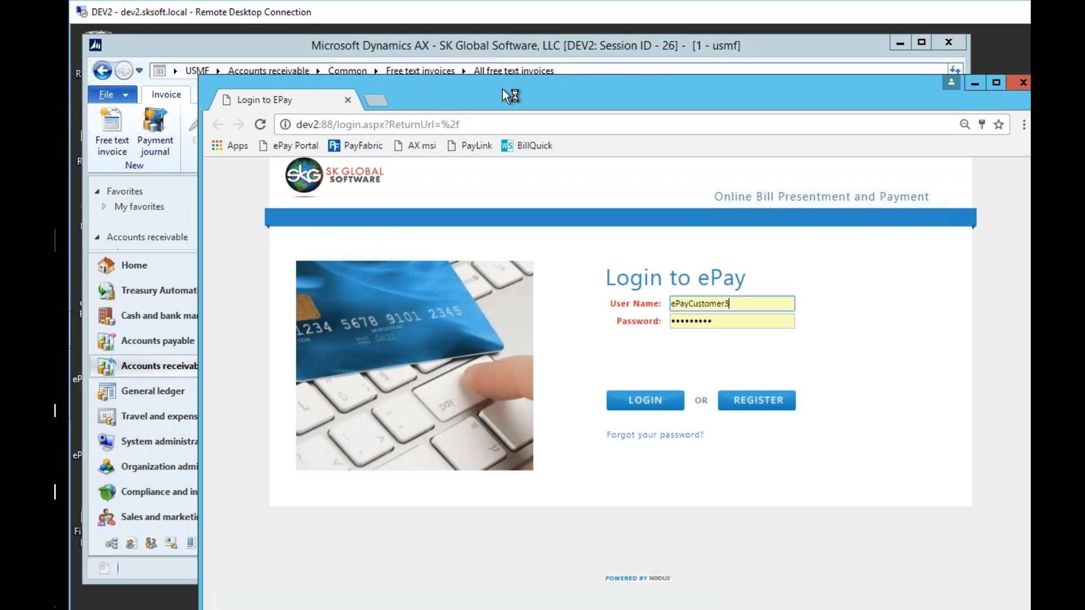
{"action": "left_click_drag", "start_coordinate": [503, 89], "coordinate": [451, 57]}
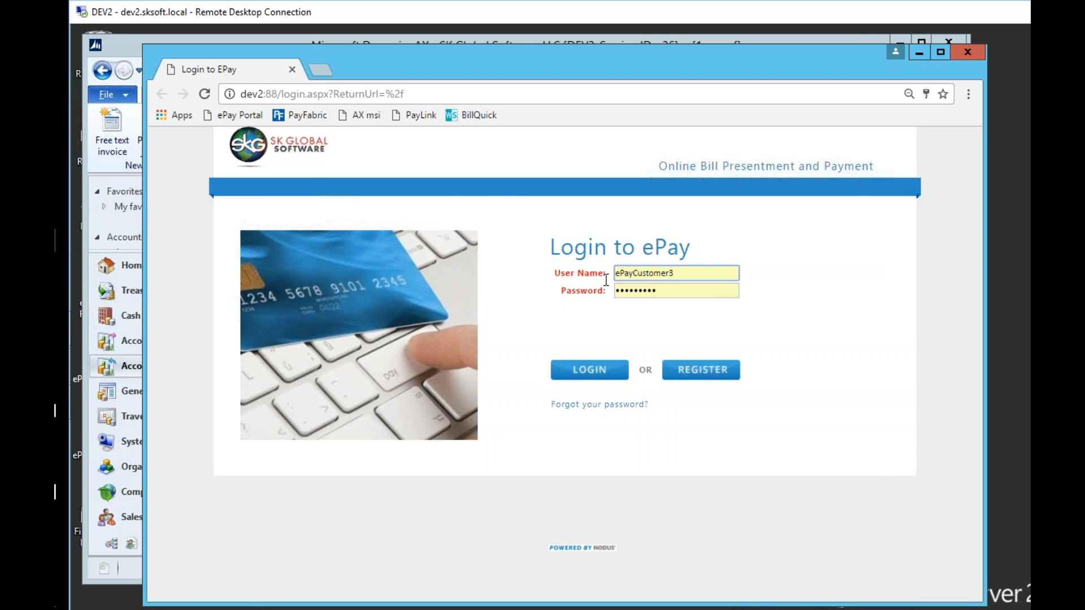
{"action": "left_click", "coordinate": [595, 373]}
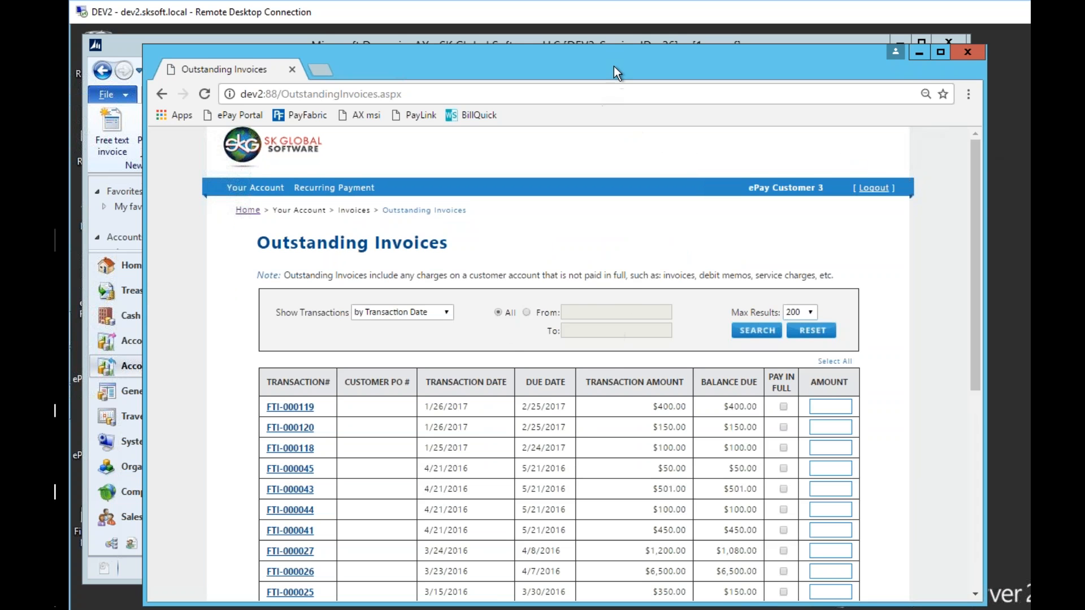
Review the customer's outstanding invoices and the selected transactions area on the ePay portal
{"action": "left_click_drag", "start_coordinate": [615, 53], "coordinate": [616, 42]}
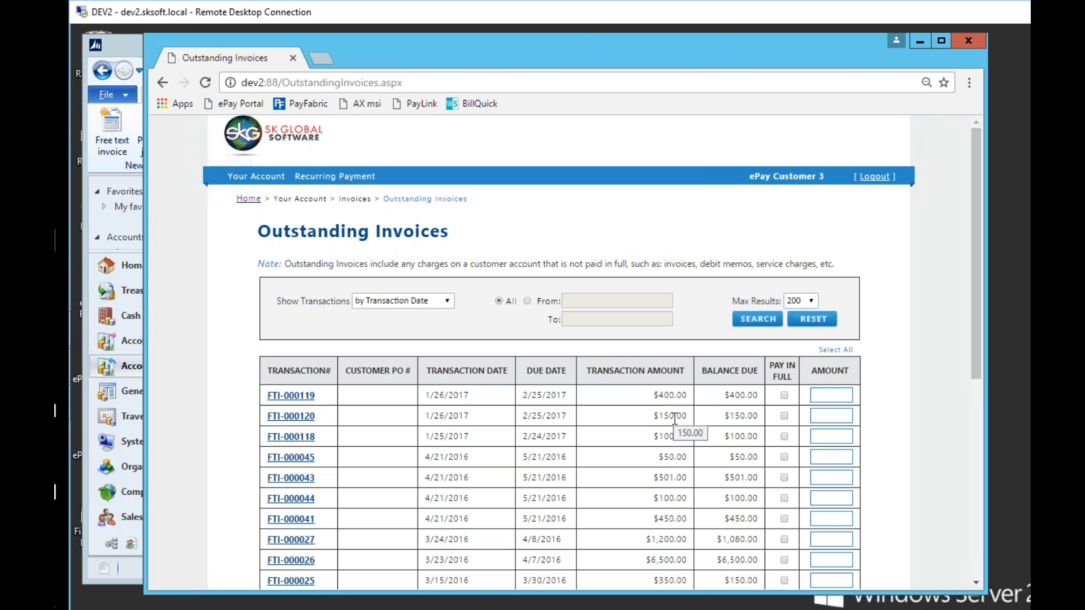
{"action": "left_click_drag", "start_coordinate": [978, 308], "coordinate": [982, 369]}
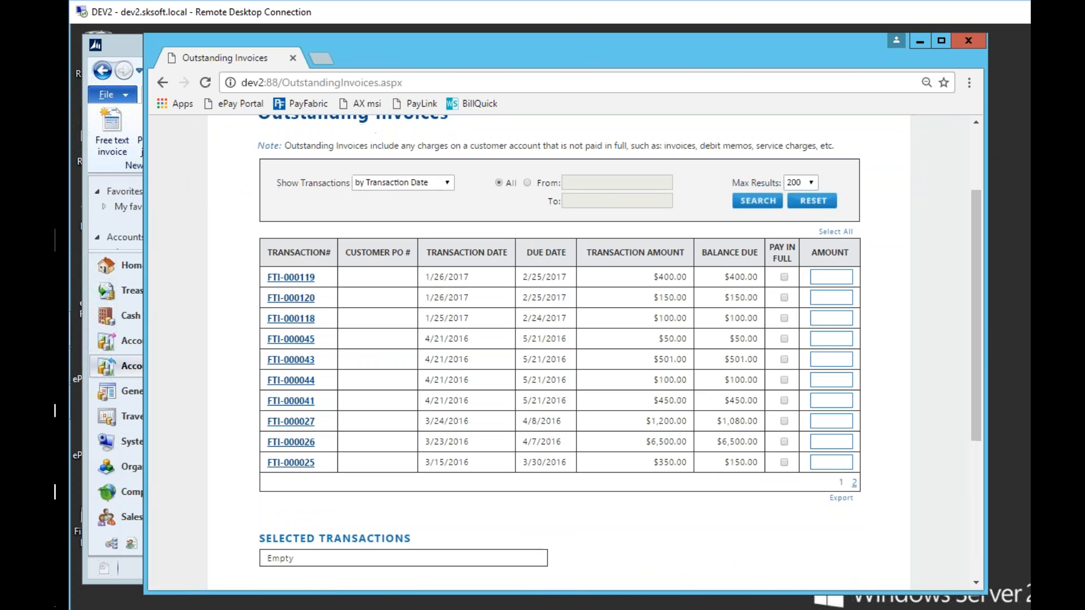
Try marking and unmarking the $150.00 invoice dated 1/26/2017 for full payment in the outstanding invoices list
{"action": "left_click", "coordinate": [784, 298]}
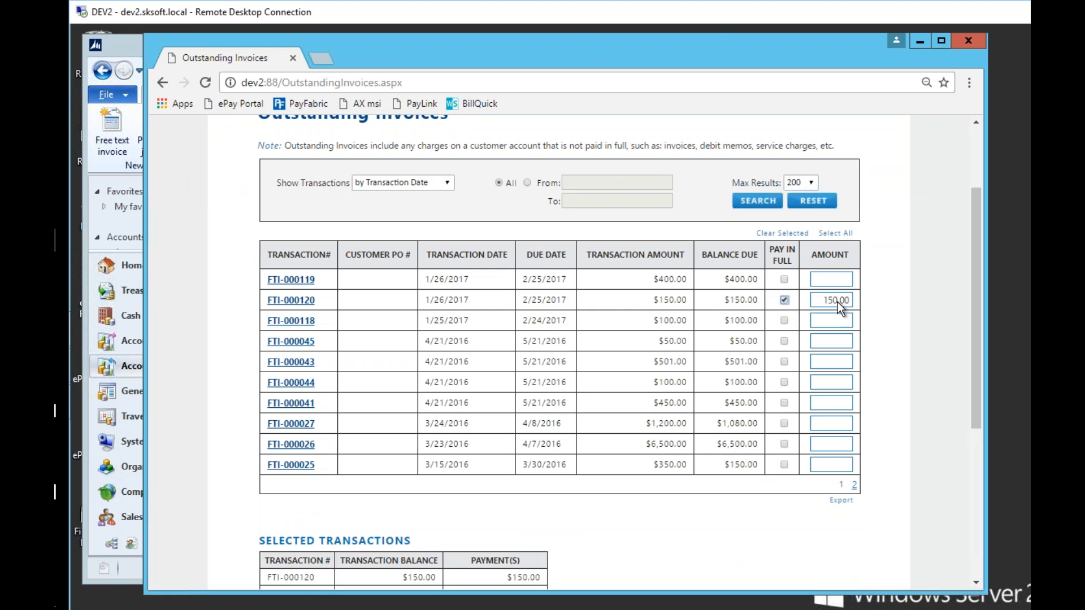
{"action": "left_click", "coordinate": [785, 300]}
{"action": "left_click", "coordinate": [816, 299]}
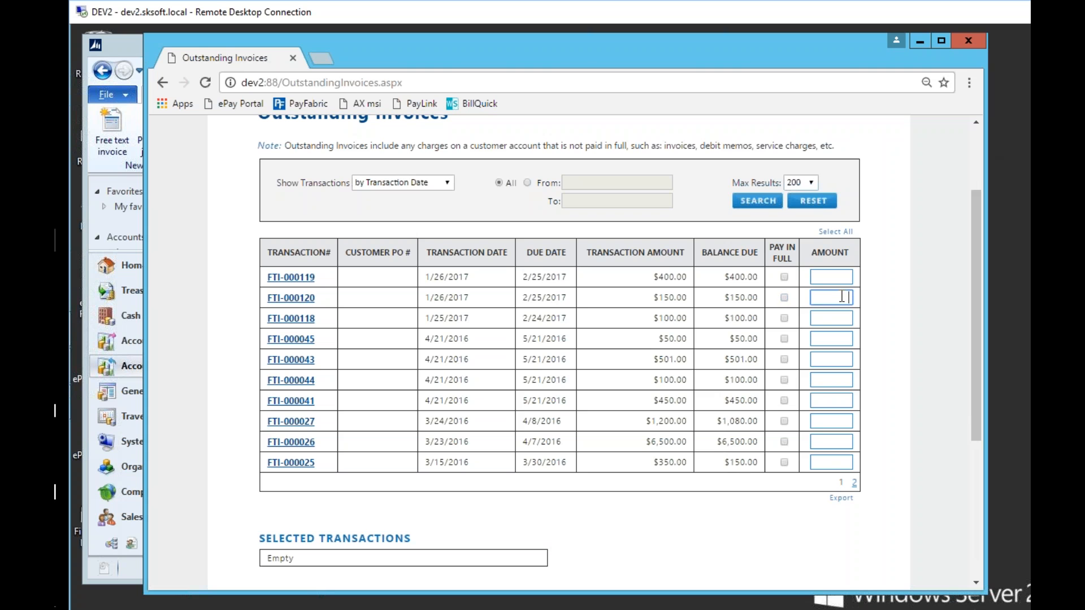
{"action": "left_click", "coordinate": [784, 297]}
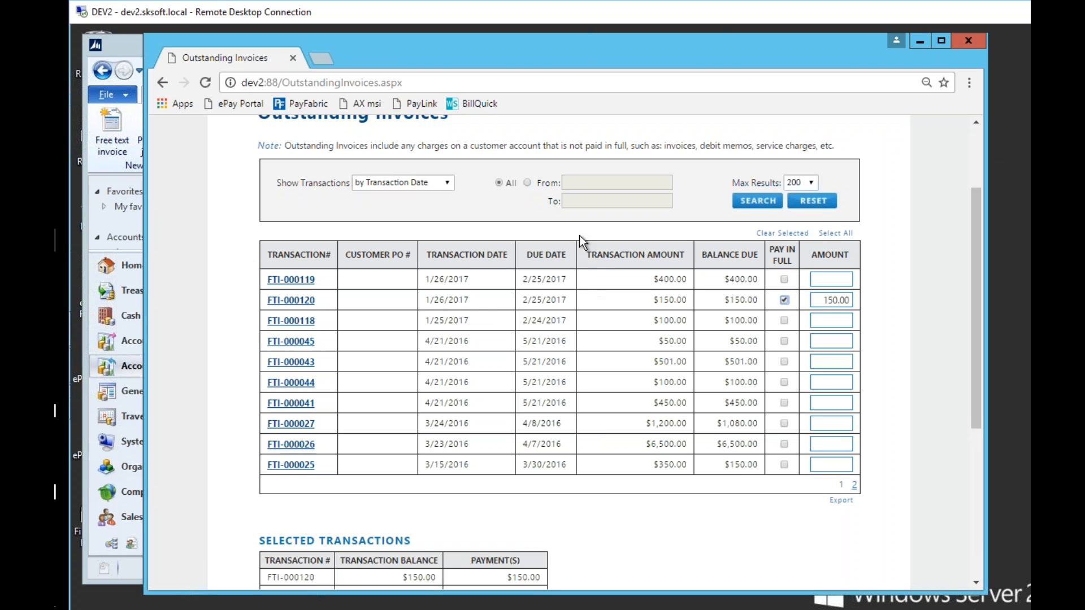
Select all outstanding invoices for payment and clear the whole selection
{"action": "left_click", "coordinate": [835, 233]}
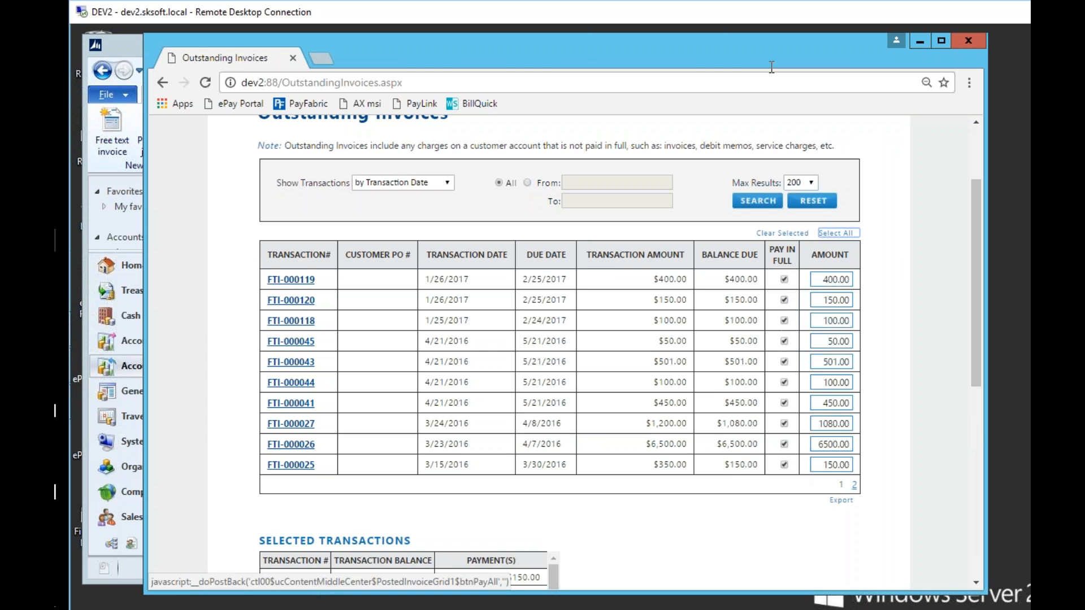
{"action": "left_click_drag", "start_coordinate": [750, 50], "coordinate": [734, 50]}
{"action": "left_click", "coordinate": [766, 230]}
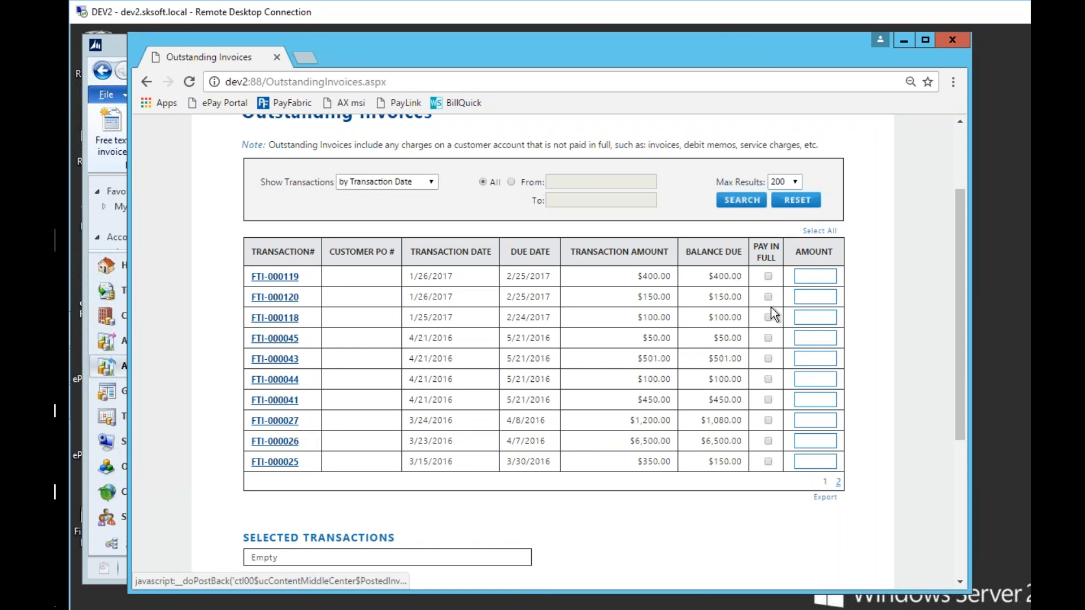
Mark the $150.00 invoice dated 1/26/2017 for full payment and enter the prepayment comment "Send you money, because you're great"
{"action": "left_click", "coordinate": [769, 295]}
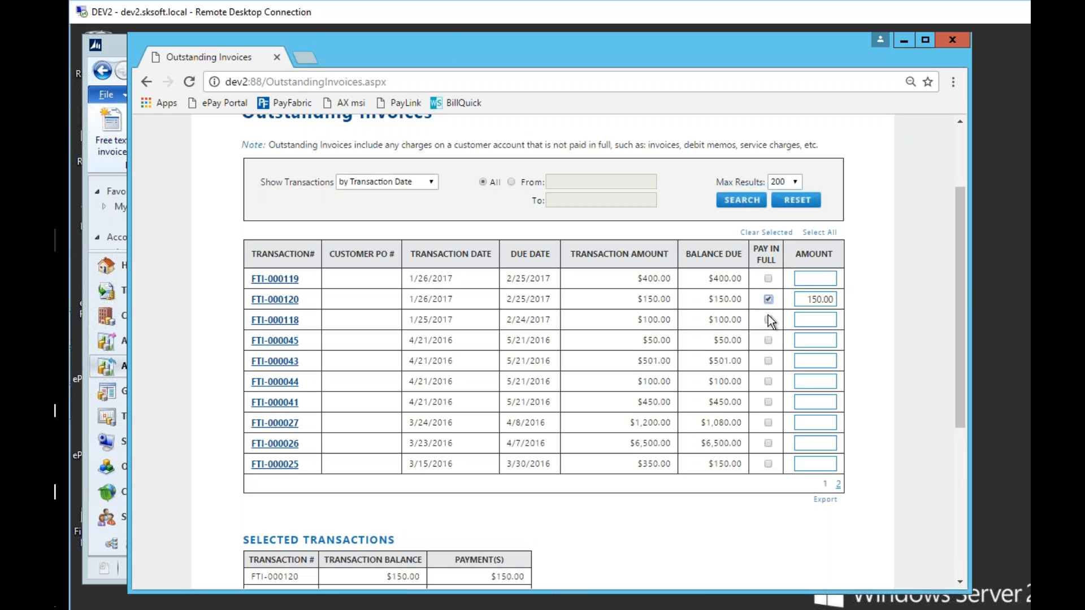
{"action": "left_click_drag", "start_coordinate": [958, 281], "coordinate": [961, 394]}
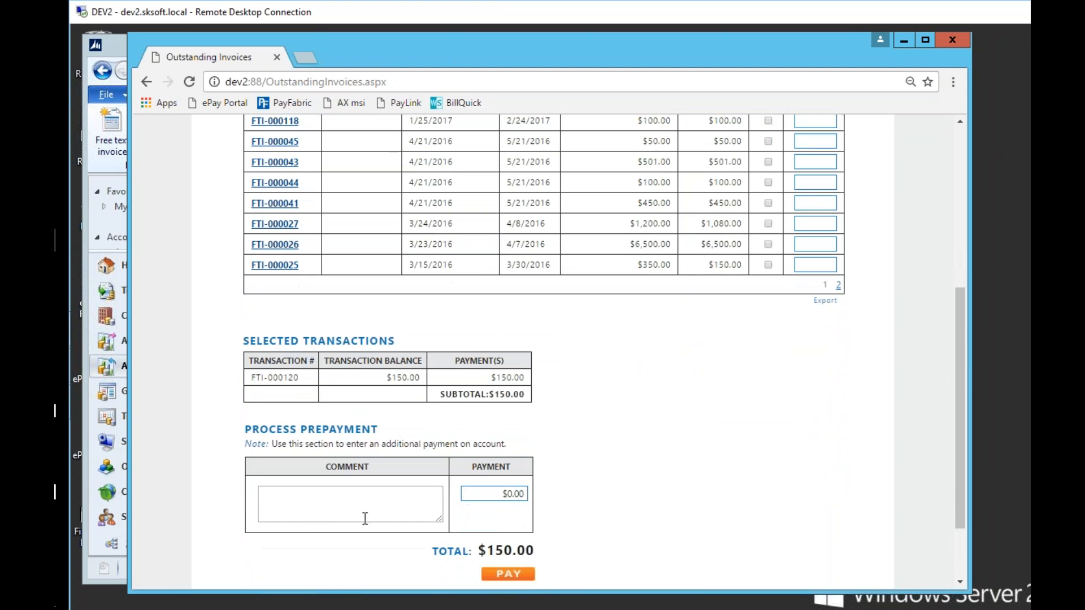
{"action": "left_click", "coordinate": [347, 502]}
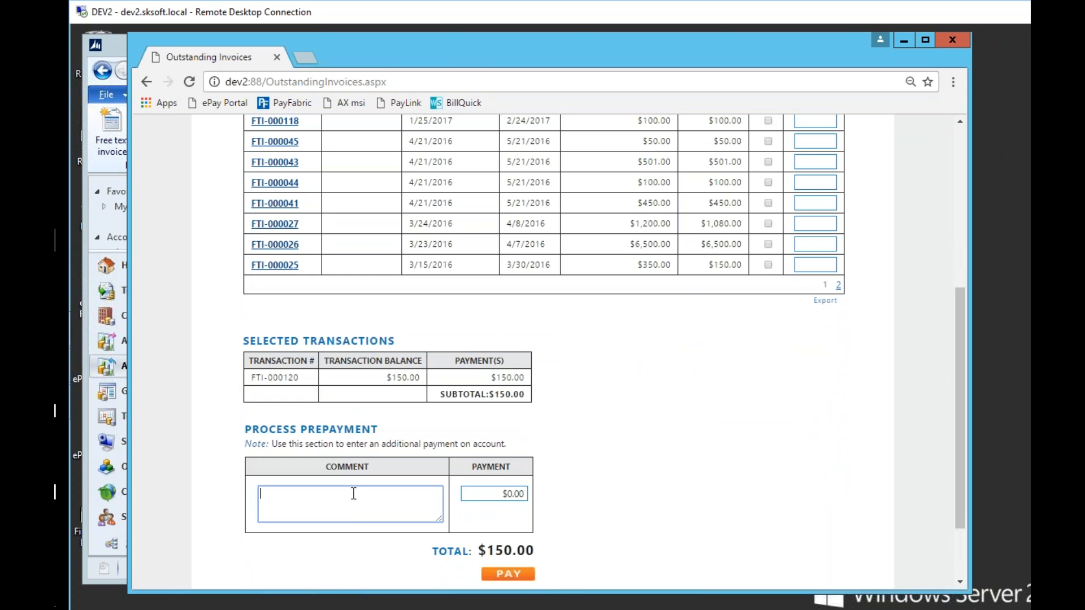
{"action": "type", "text": "Send you money, becaus"}
{"action": "type", "text": "e you're great"}
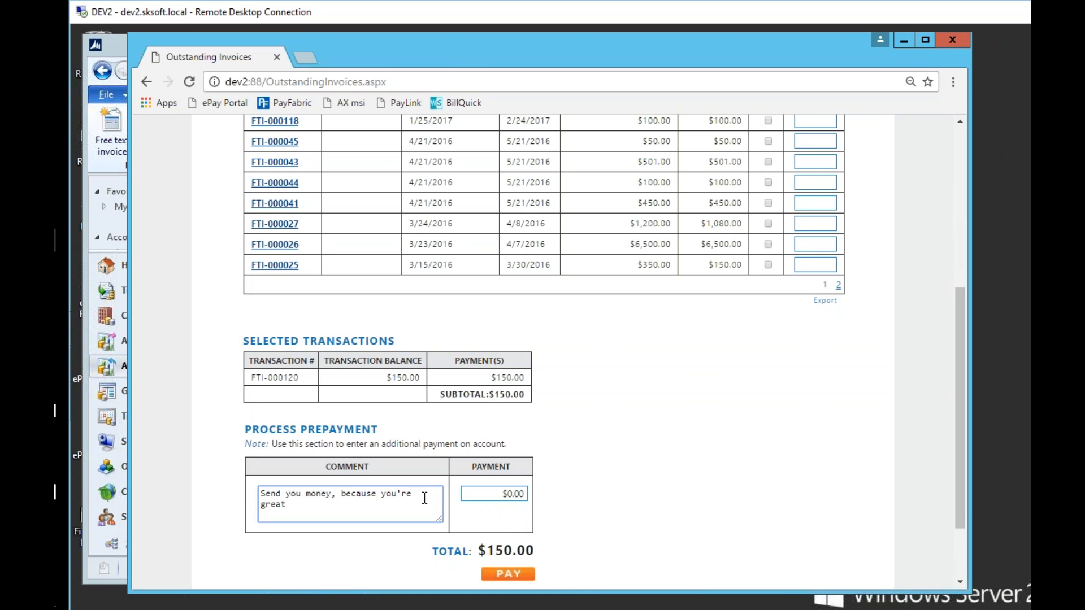
Set the prepayment amount to $50.00 and try to proceed to payment
{"action": "left_click", "coordinate": [501, 490]}
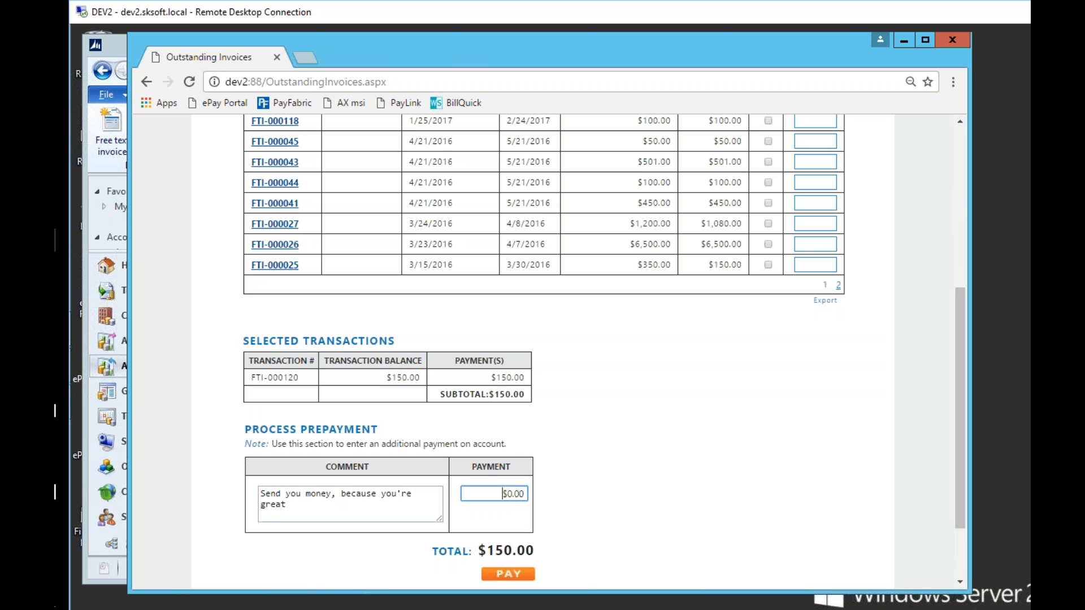
{"action": "type", "text": "50"}
{"action": "key", "text": "Delete"}
{"action": "key", "text": "Delete"}
{"action": "key", "text": "shift+Tab"}
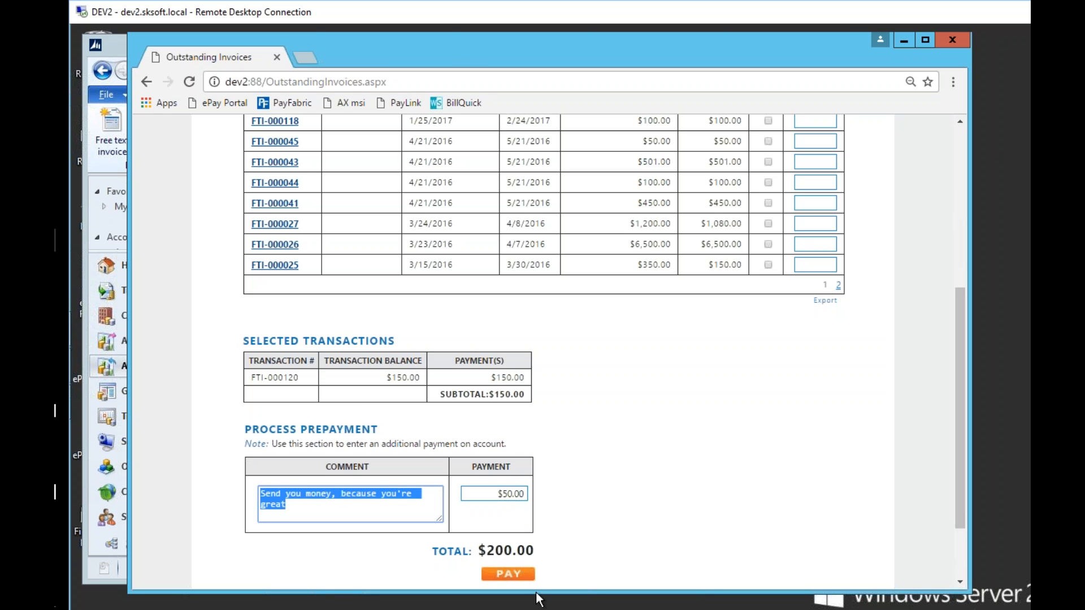
{"action": "left_click", "coordinate": [524, 576]}
Shorten the prepayment comment to "Send you money, because u r grt" and try to proceed to payment
{"action": "left_click", "coordinate": [380, 501]}
{"action": "key", "text": "BackSpace"}
{"action": "key", "text": "BackSpace"}
{"action": "key", "text": "BackSpace"}
{"action": "key", "text": "BackSpace"}
{"action": "key", "text": "BackSpace"}
{"action": "key", "text": "BackSpace"}
{"action": "key", "text": "BackSpace"}
{"action": "key", "text": "BackSpace"}
{"action": "key", "text": "BackSpace"}
{"action": "key", "text": "BackSpace"}
{"action": "key", "text": "BackSpace"}
{"action": "key", "text": "BackSpace"}
{"action": "key", "text": "BackSpace"}
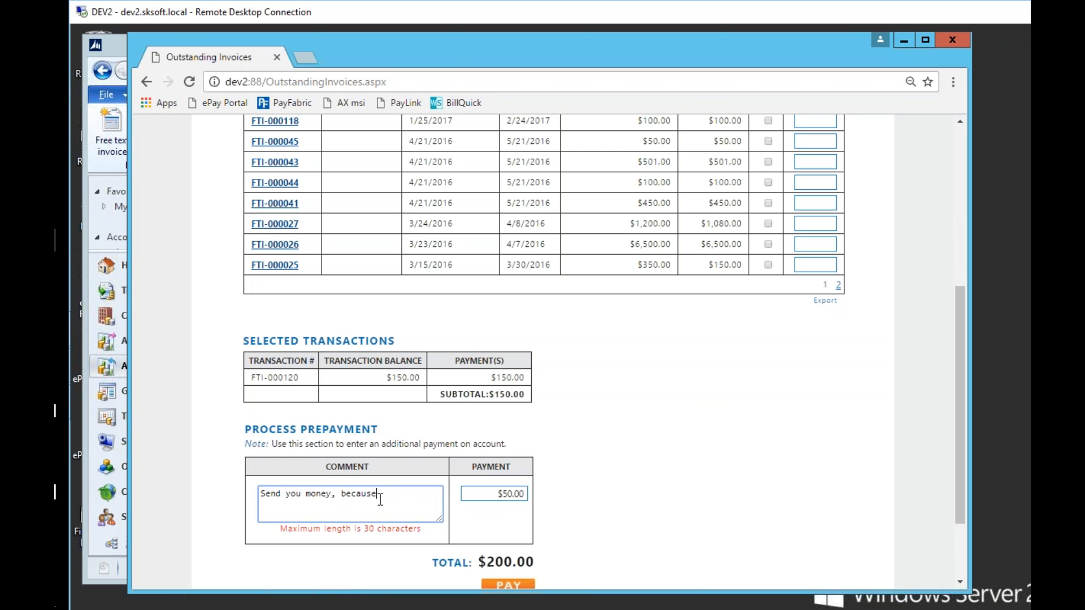
{"action": "type", "text": "u r grt"}
{"action": "left_click", "coordinate": [512, 583]}
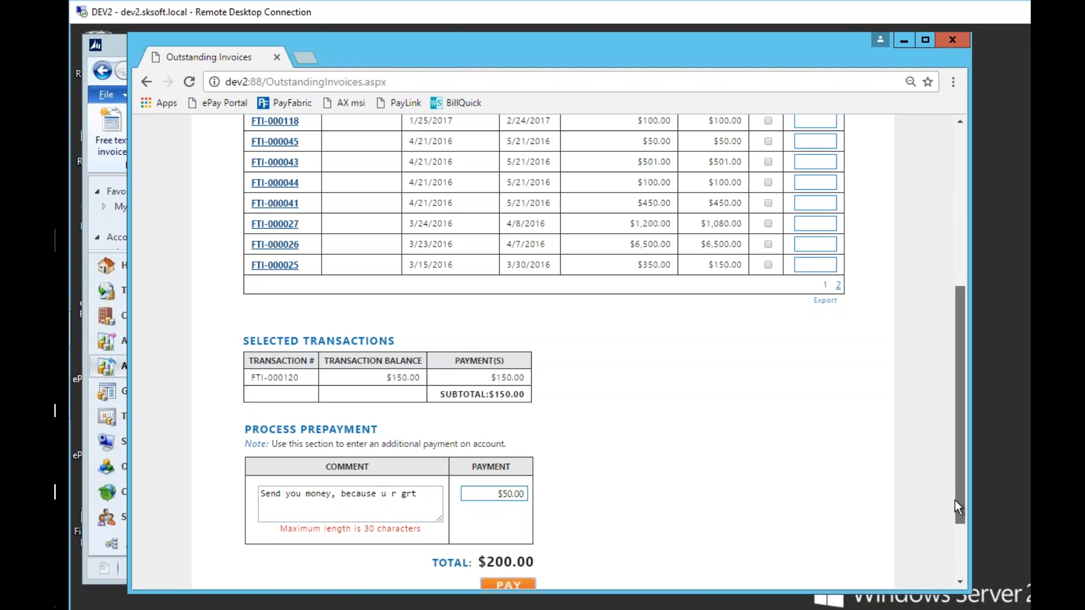
Cut the prepayment comment down to "Send you money, because" and proceed to the payment page
{"action": "left_click_drag", "start_coordinate": [956, 500], "coordinate": [956, 540]}
{"action": "left_click", "coordinate": [377, 414]}
{"action": "key", "text": "Delete"}
{"action": "key", "text": "Delete"}
{"action": "key", "text": "Delete"}
{"action": "key", "text": "Delete"}
{"action": "key", "text": "Delete"}
{"action": "key", "text": "Delete"}
{"action": "key", "text": "Delete"}
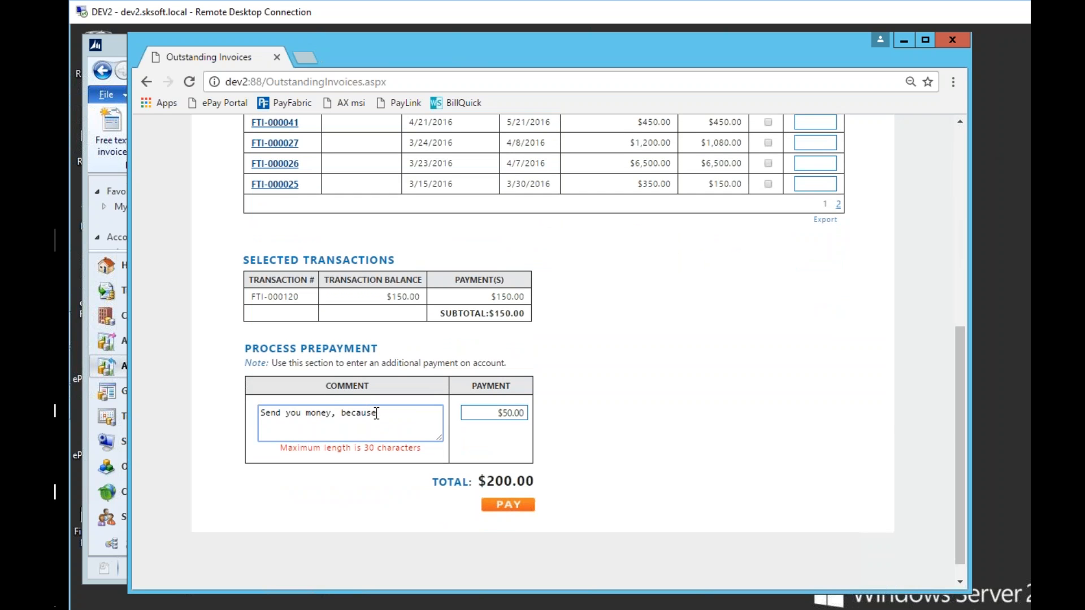
{"action": "left_click", "coordinate": [530, 507]}
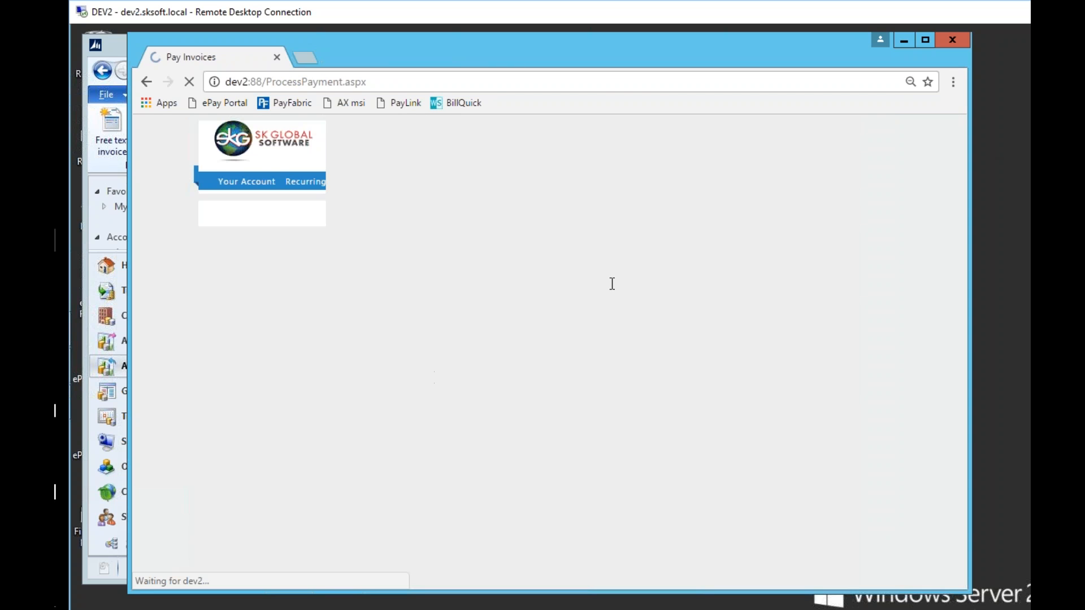
{"action": "key", "text": "BackSpace"}
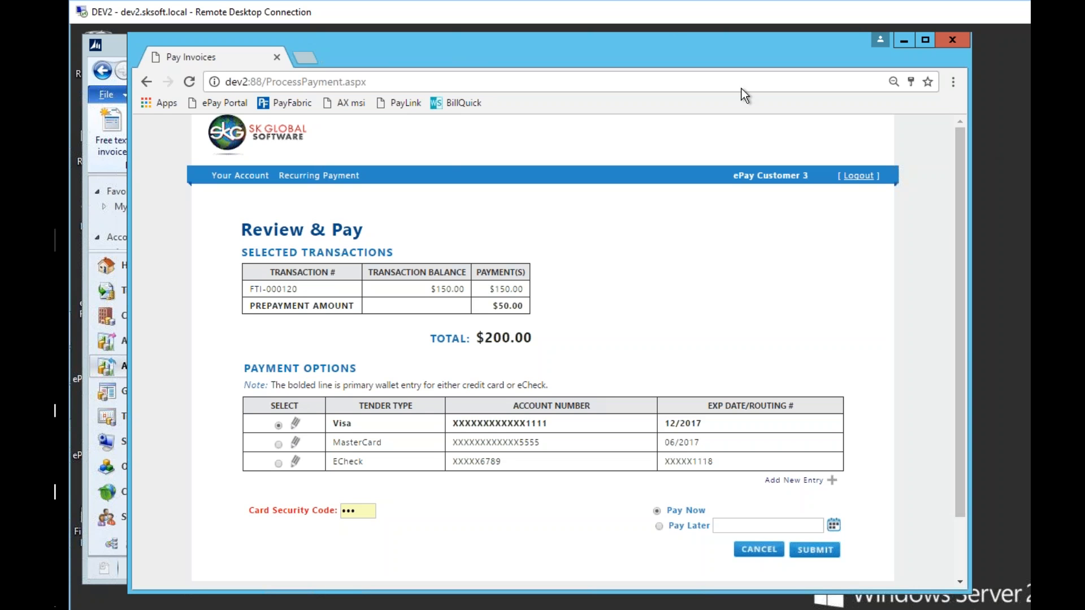
Go back to the outstanding invoices page, check the selected invoice and prepayment, and return to the payment page
{"action": "left_click_drag", "start_coordinate": [663, 43], "coordinate": [658, 43]}
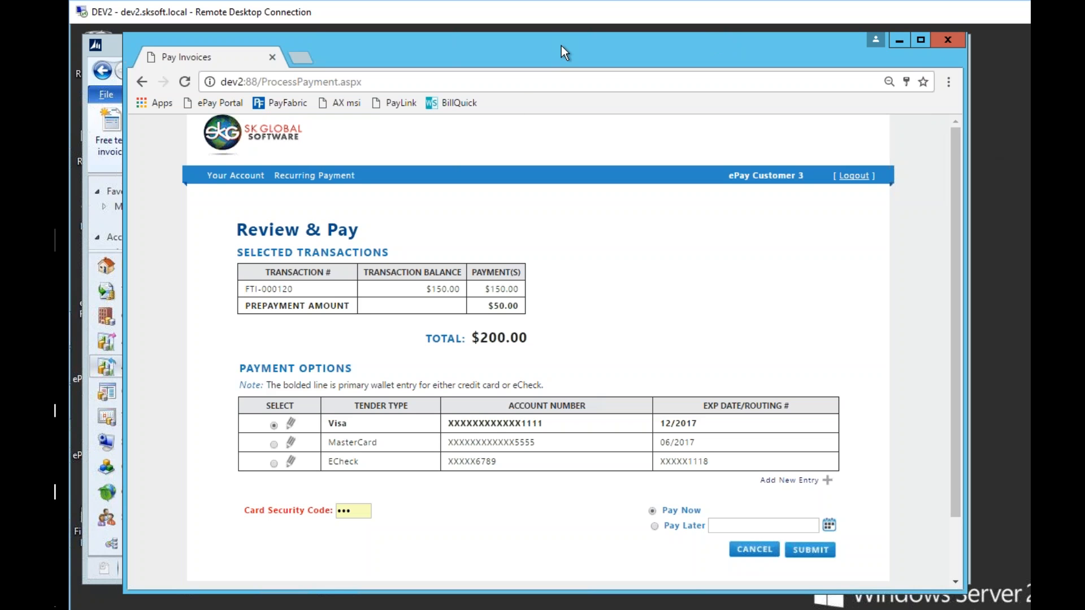
{"action": "left_click", "coordinate": [147, 90]}
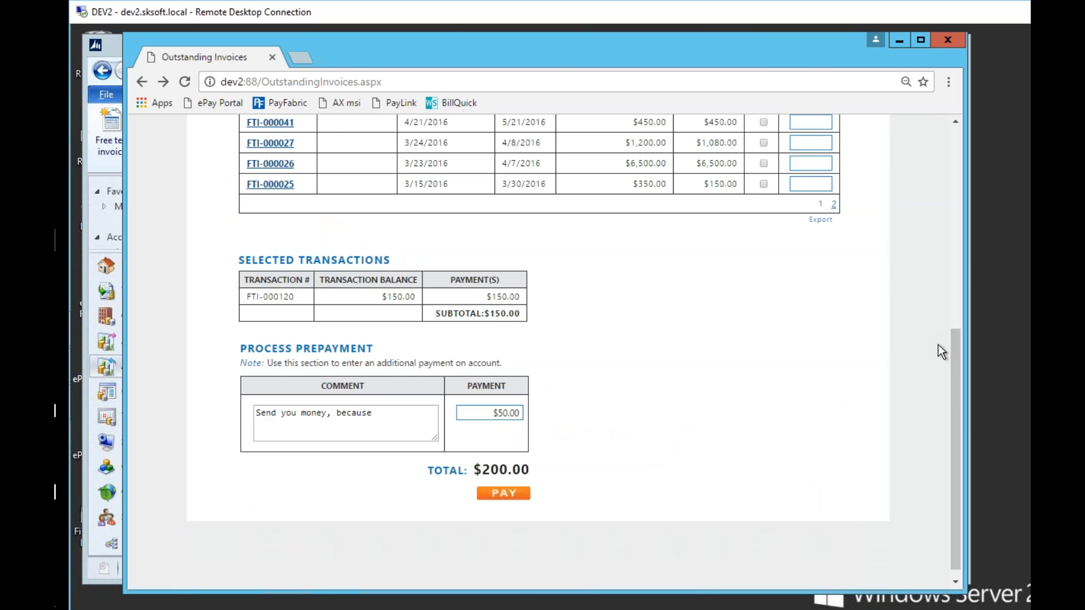
{"action": "left_click_drag", "start_coordinate": [953, 415], "coordinate": [963, 286]}
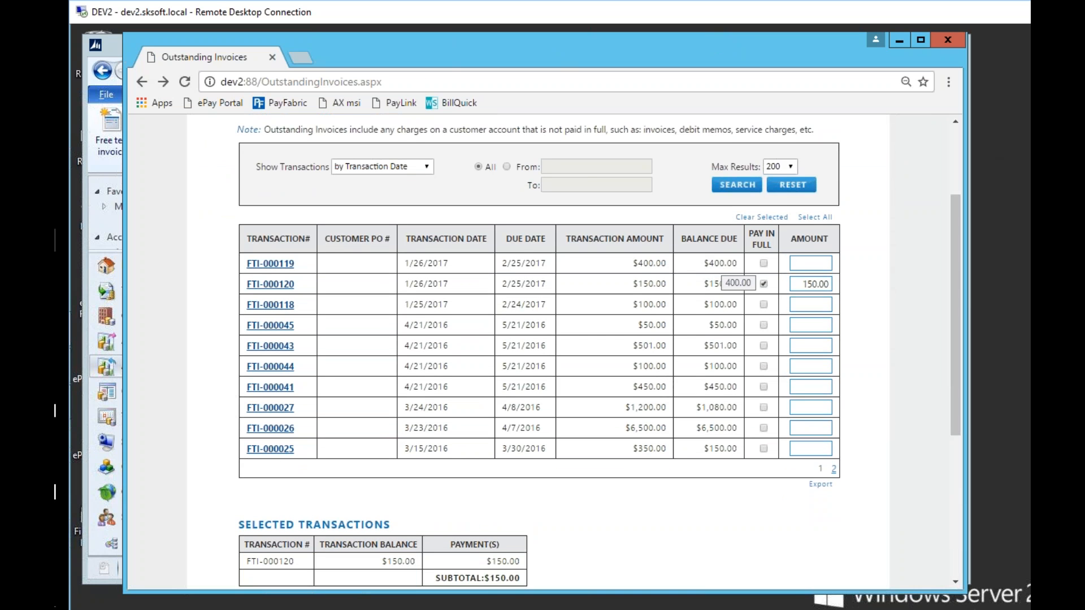
{"action": "left_click_drag", "start_coordinate": [957, 259], "coordinate": [897, 413]}
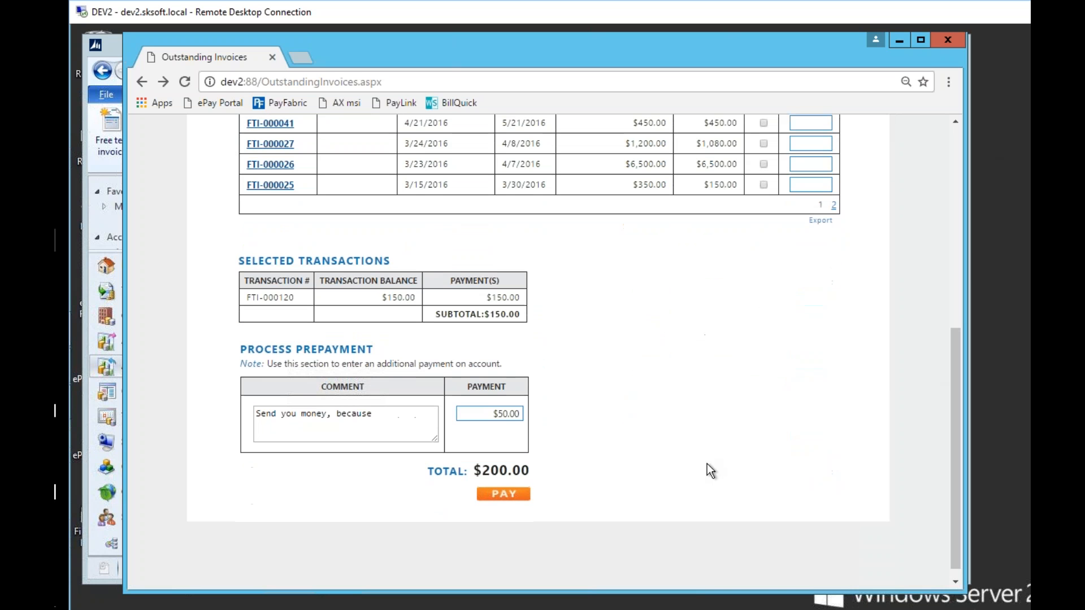
{"action": "left_click", "coordinate": [504, 495]}
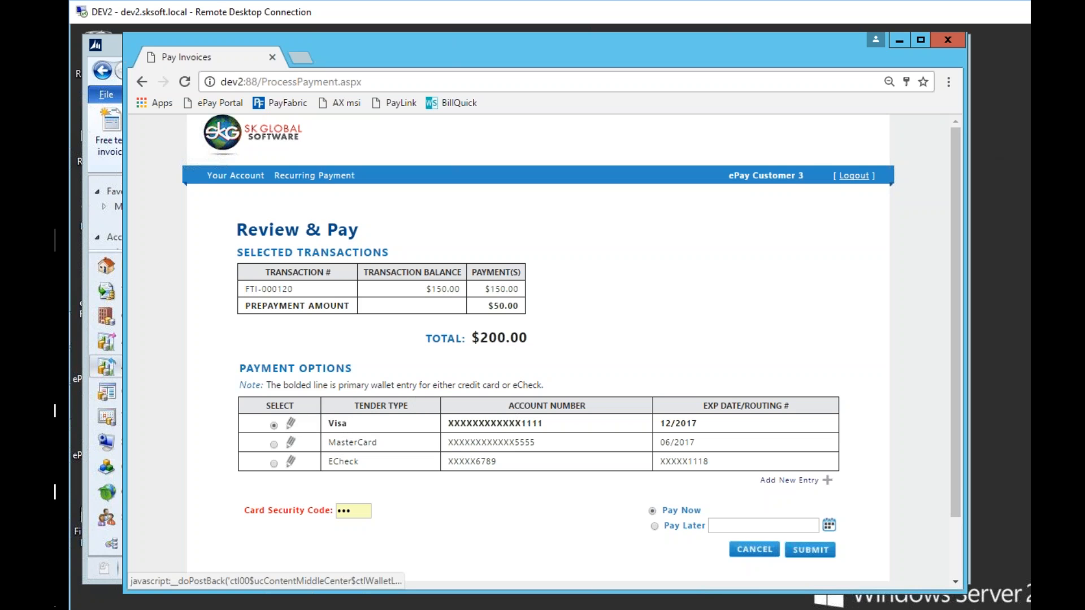
Check the Visa wallet entry's card and billing details, close it, and submit the payment with Visa and Pay Now
{"action": "left_click", "coordinate": [290, 423]}
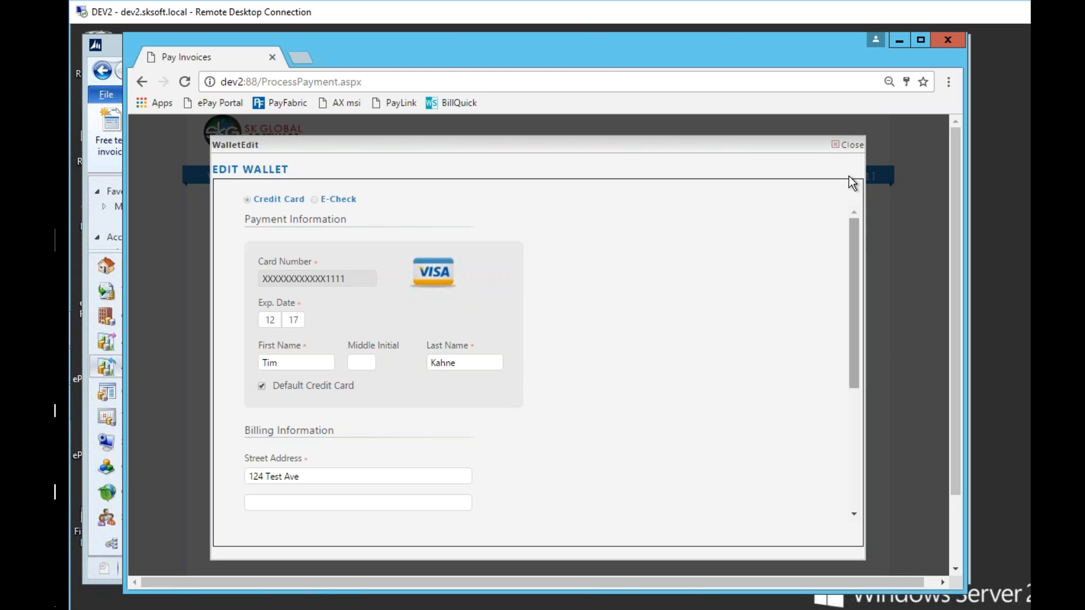
{"action": "left_click", "coordinate": [852, 145]}
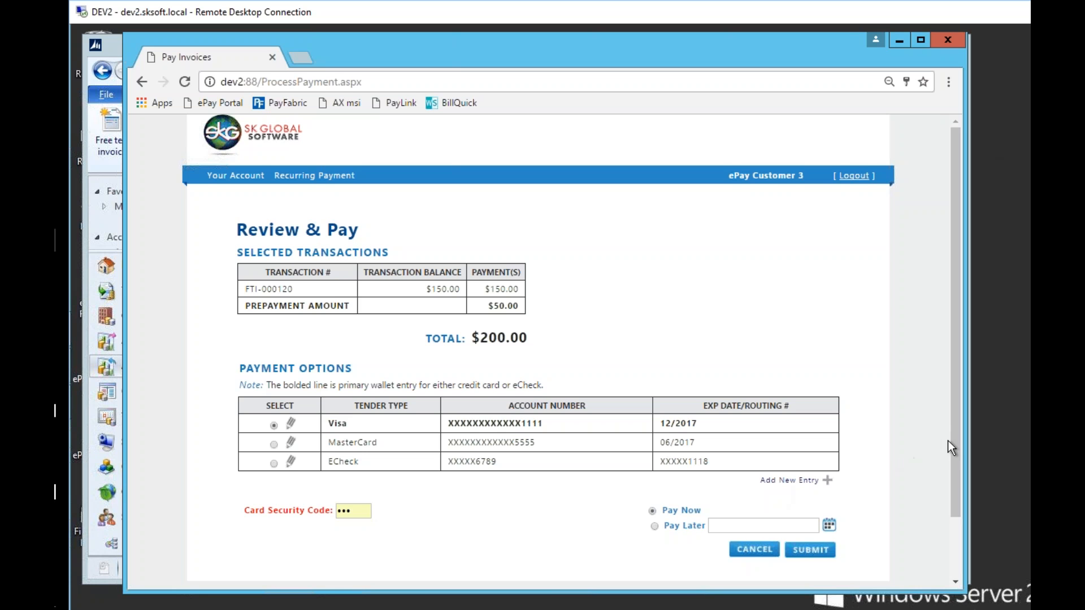
{"action": "scroll", "coordinate": [949, 478], "scroll_direction": "down", "scroll_amount": 2}
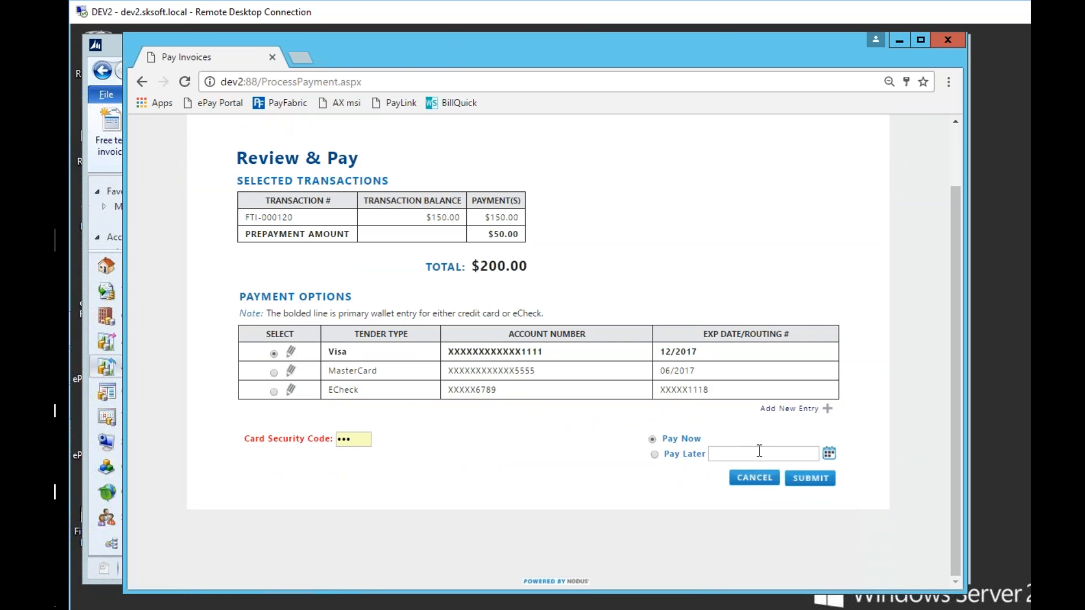
{"action": "left_click", "coordinate": [811, 479]}
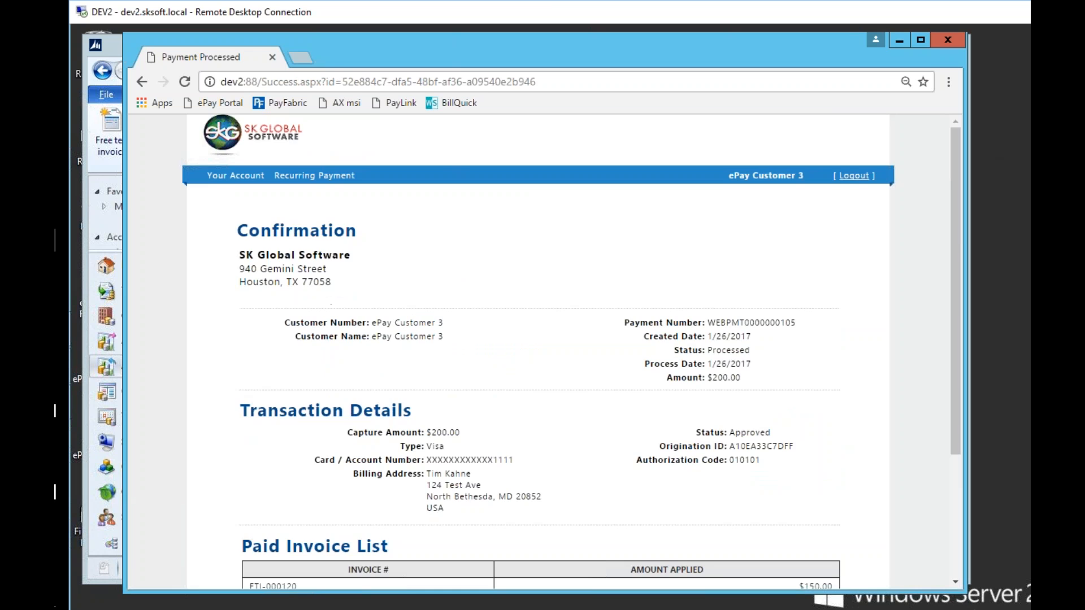
Review the payment confirmation, including the transaction details, paid invoice list and remaining credit
{"action": "left_click_drag", "start_coordinate": [952, 326], "coordinate": [956, 416]}
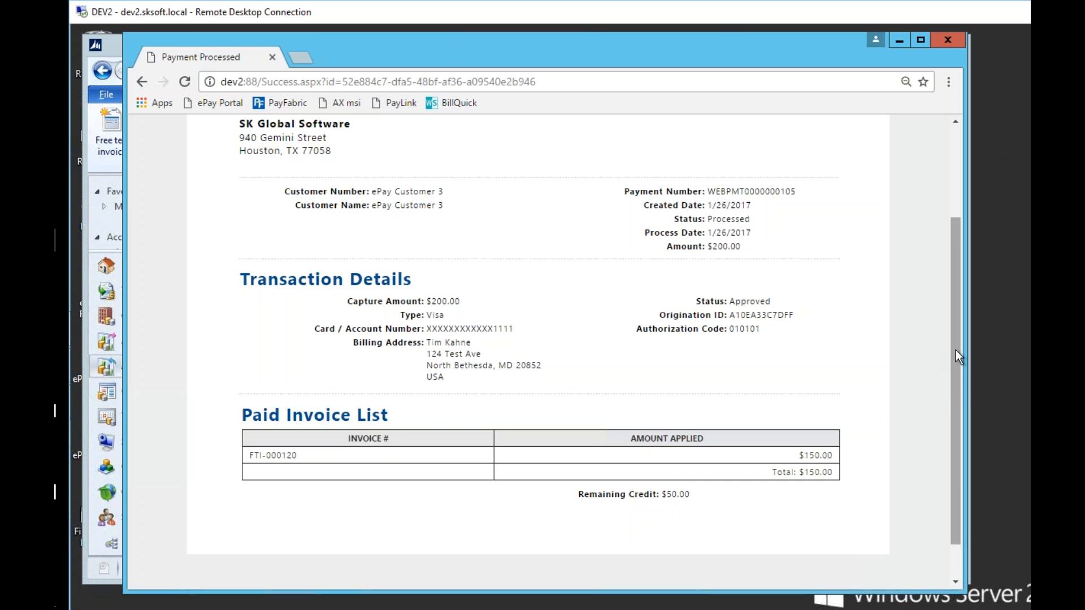
{"action": "left_click_drag", "start_coordinate": [955, 356], "coordinate": [956, 408]}
{"action": "left_click_drag", "start_coordinate": [959, 363], "coordinate": [965, 301]}
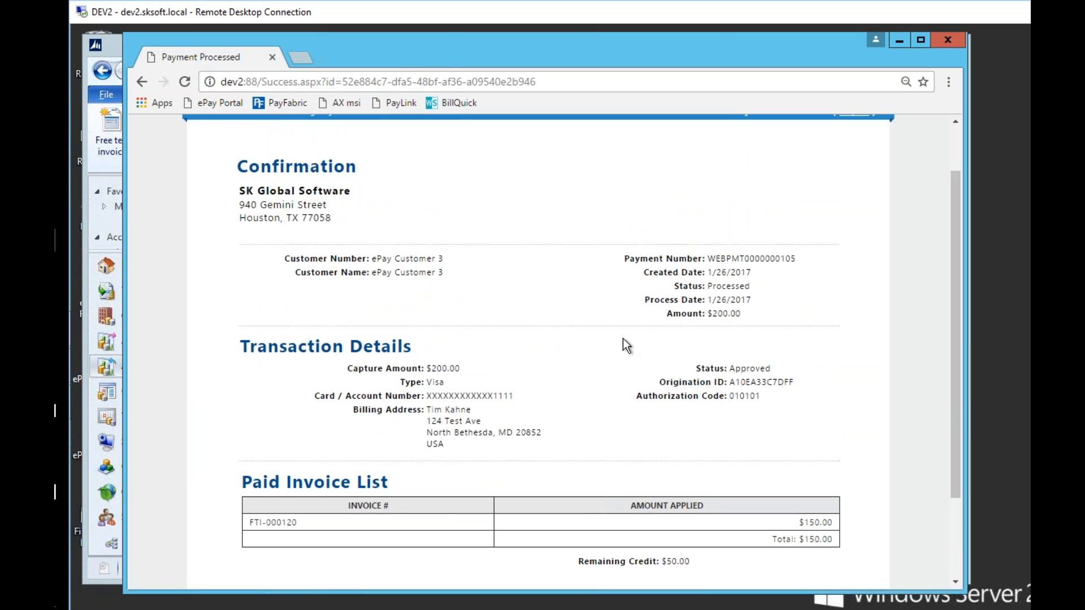
{"action": "left_click_drag", "start_coordinate": [958, 392], "coordinate": [958, 369]}
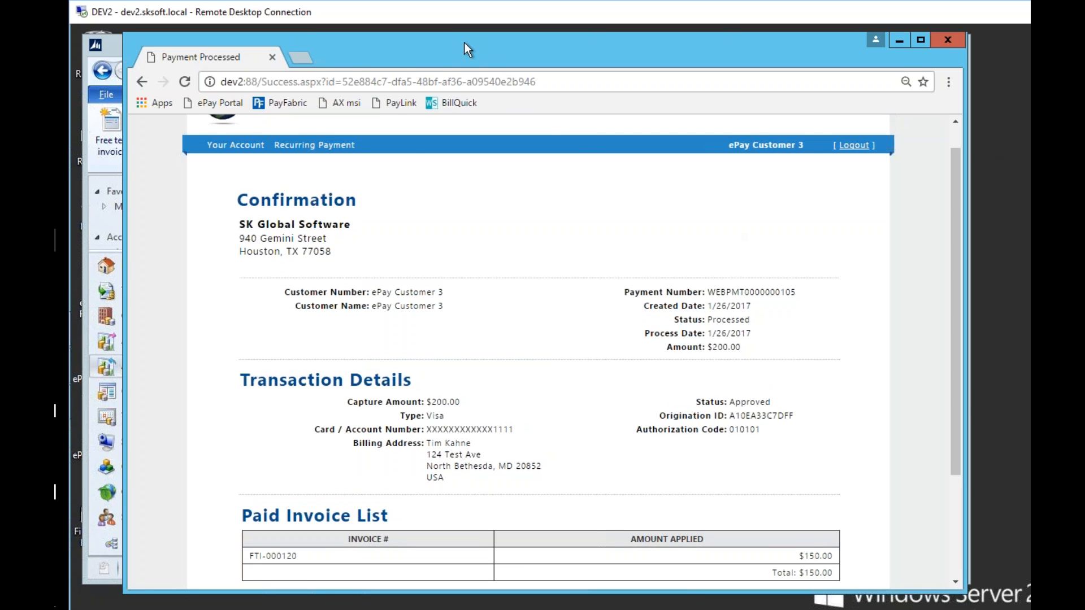
Switch to Microsoft Dynamics AX and open the ePay Queue from the Treasury Automation Suite
{"action": "left_click_drag", "start_coordinate": [513, 43], "coordinate": [592, 44]}
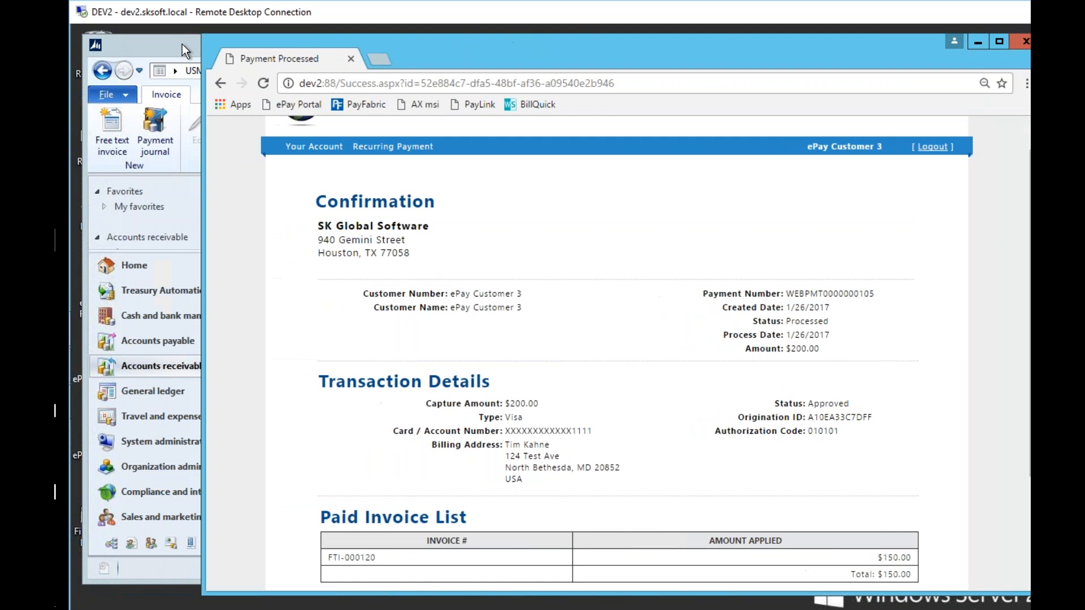
{"action": "left_click", "coordinate": [182, 44]}
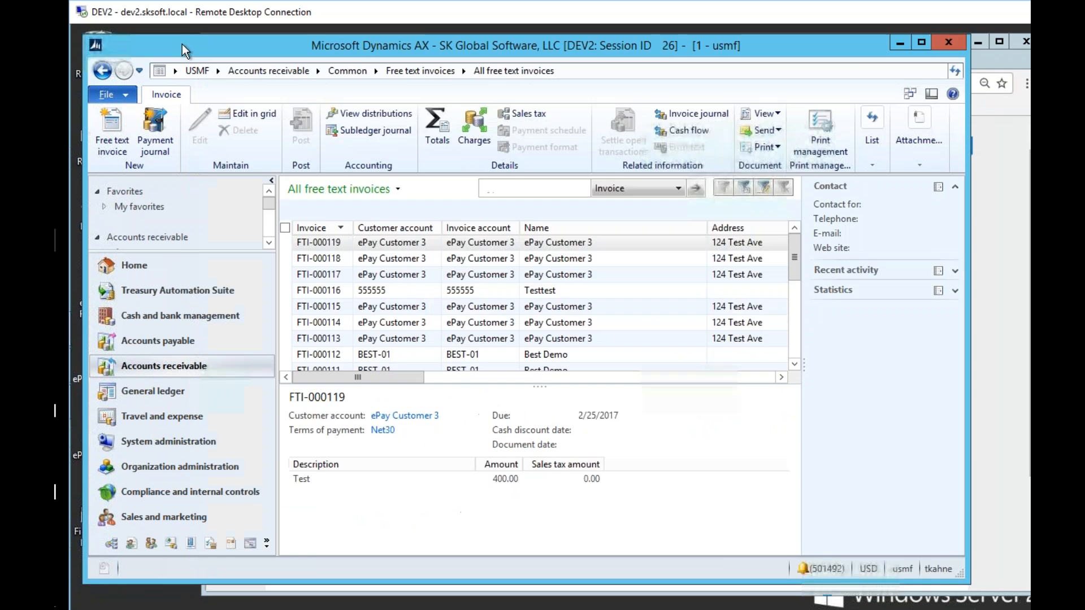
{"action": "left_click", "coordinate": [185, 292]}
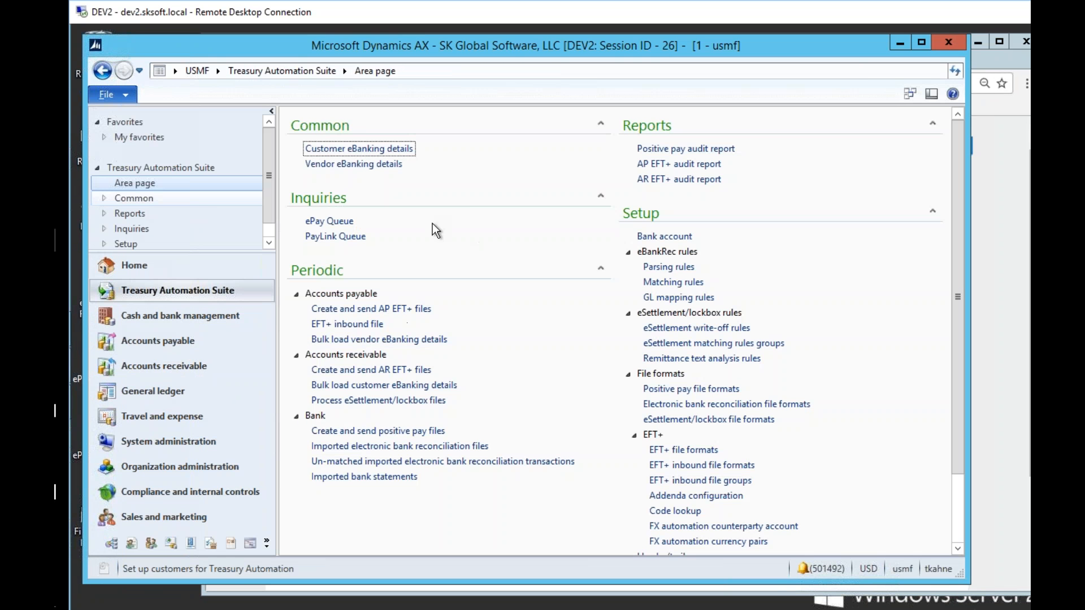
{"action": "left_click", "coordinate": [339, 225]}
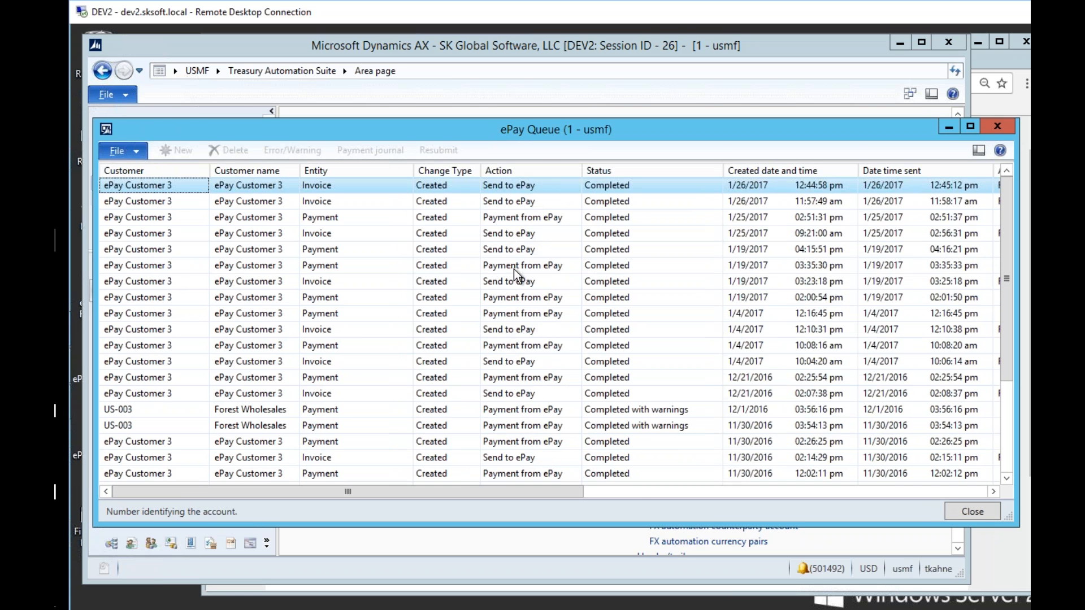
Sort the ePay Queue by created date and time, newest first
{"action": "mouse_move", "coordinate": [1005, 212]}
{"action": "left_mouse_down"}
{"action": "mouse_move", "coordinate": [1004, 266]}
{"action": "mouse_move", "coordinate": [1003, 206]}
{"action": "left_mouse_up"}
{"action": "left_click", "coordinate": [767, 169]}
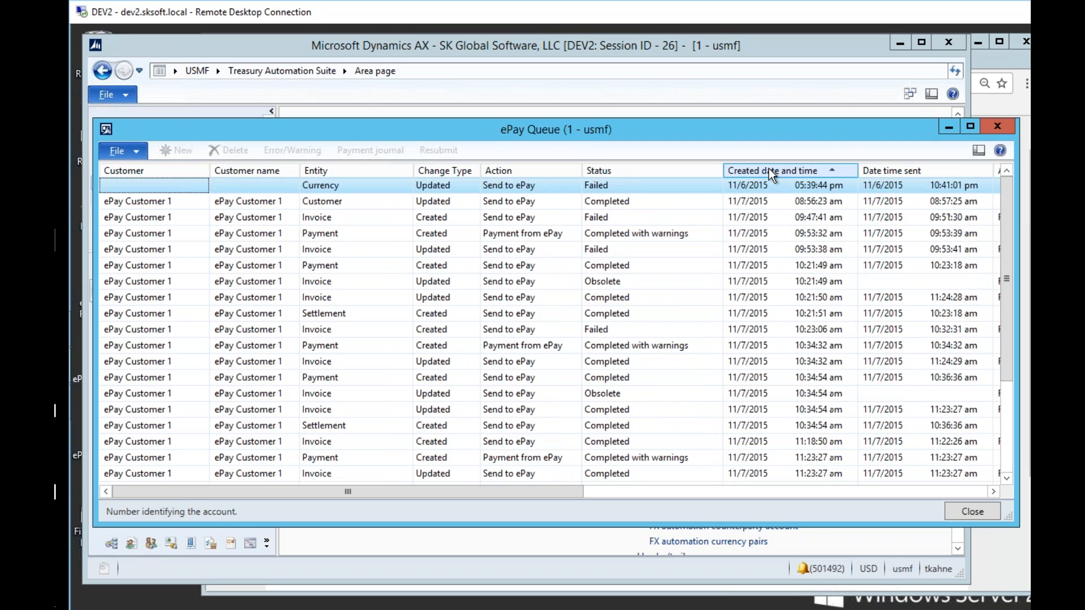
{"action": "left_click", "coordinate": [770, 169]}
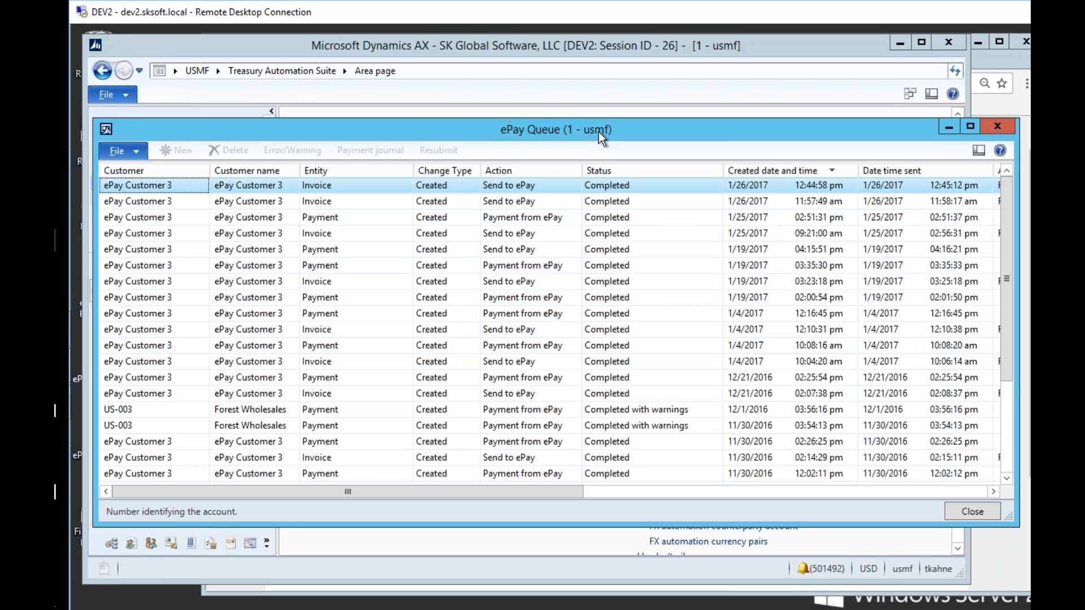
{"action": "left_click_drag", "start_coordinate": [600, 137], "coordinate": [600, 143]}
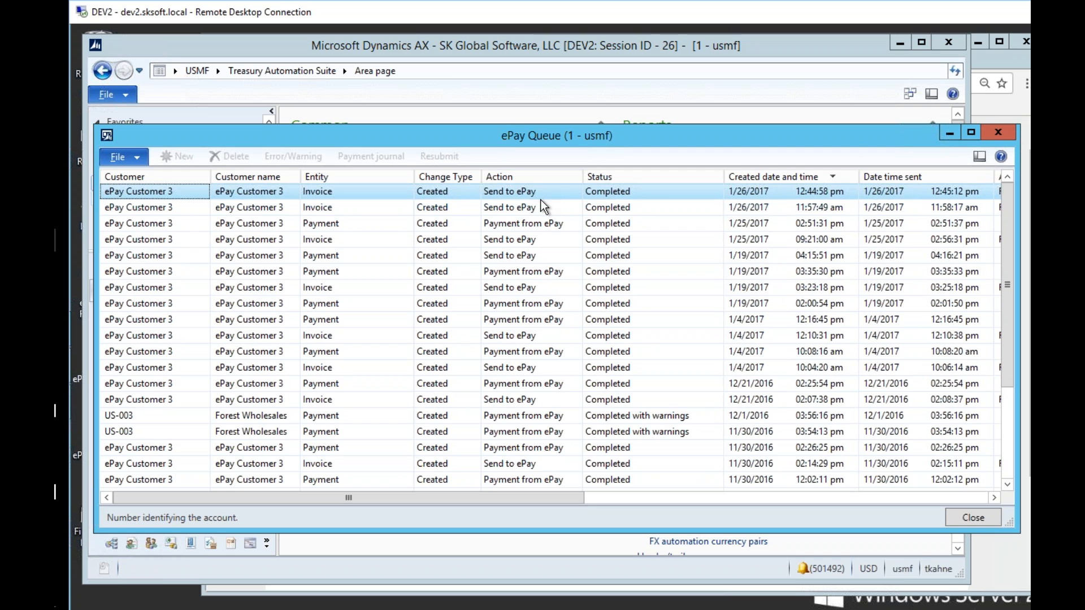
Refresh the ePay Queue by re-sorting on created date and time, and check the newest payment's amount and payment journal number
{"action": "left_click", "coordinate": [762, 178]}
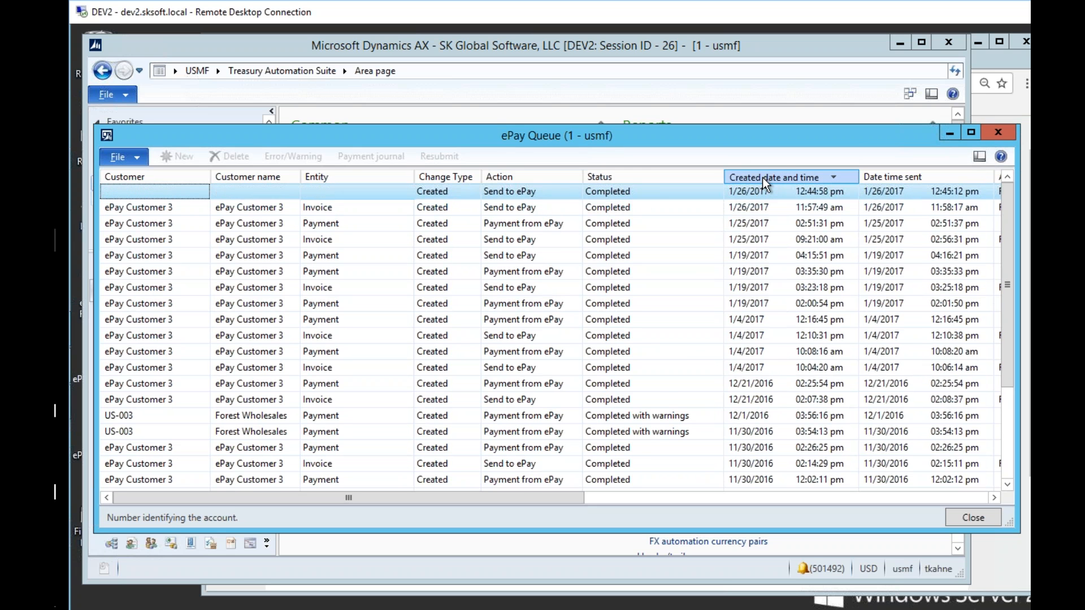
{"action": "left_click", "coordinate": [763, 177]}
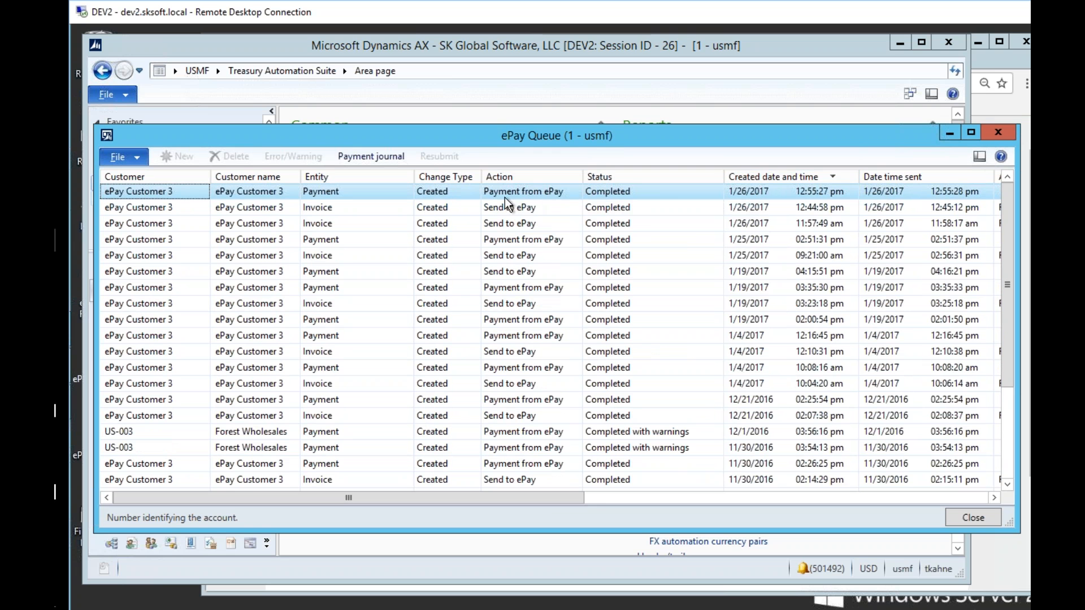
{"action": "left_click_drag", "start_coordinate": [544, 495], "coordinate": [848, 501]}
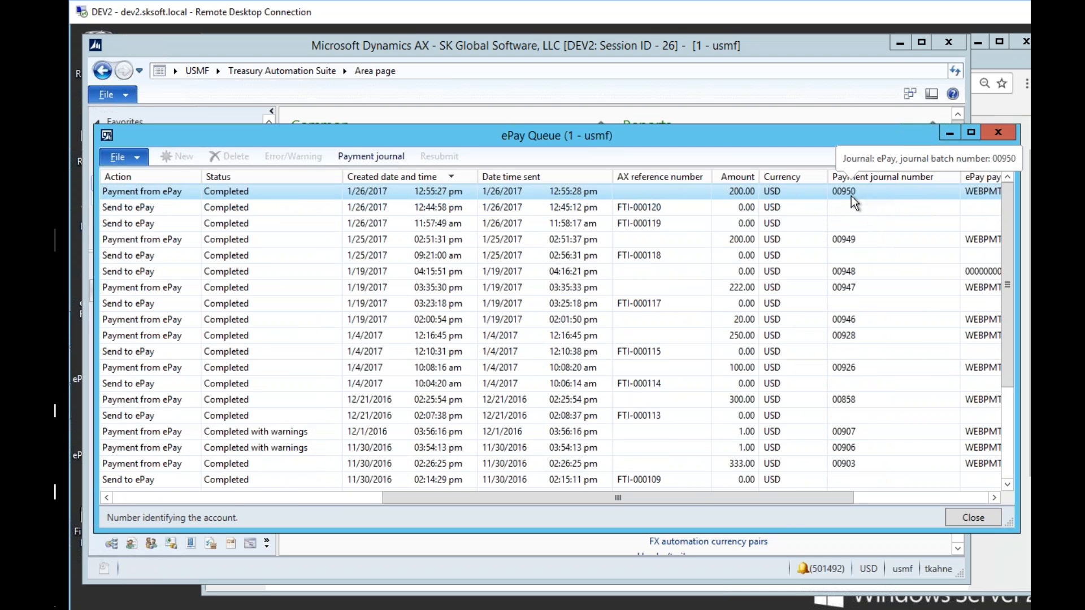
{"action": "left_click_drag", "start_coordinate": [676, 496], "coordinate": [410, 498]}
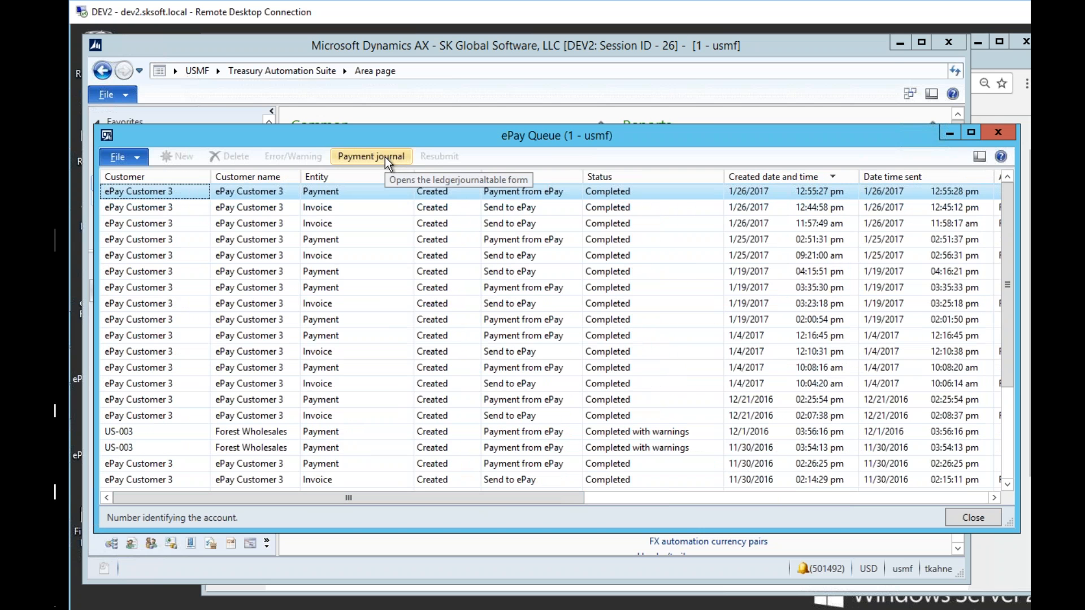
Close the ePay Queue and open the lines of ePay payment journal 00950 from the Accounts receivable payment journals
{"action": "left_click", "coordinate": [998, 137]}
{"action": "left_click", "coordinate": [177, 367]}
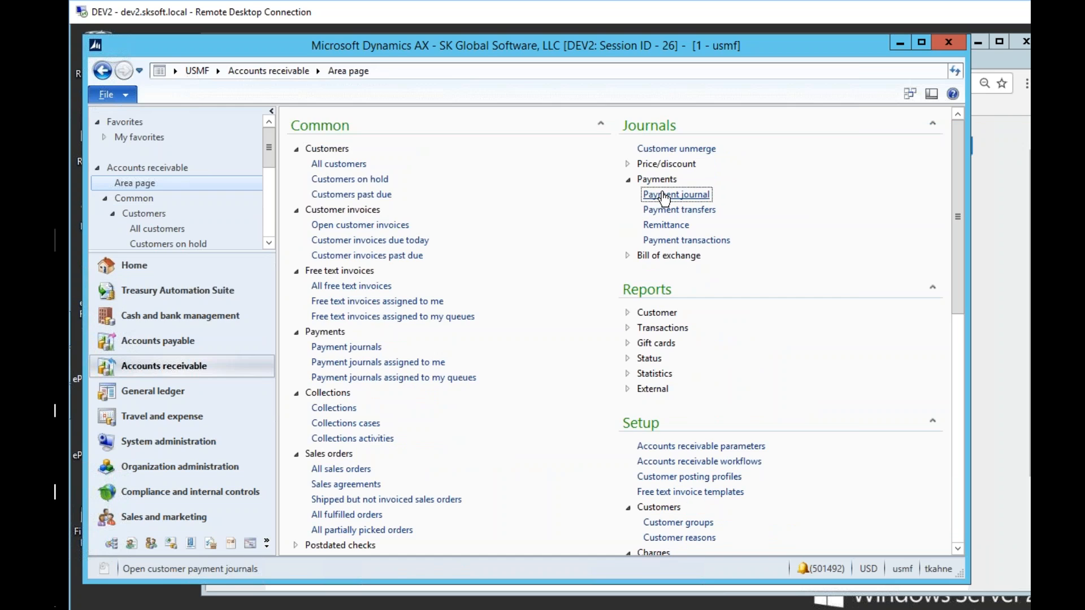
{"action": "left_click", "coordinate": [665, 195]}
{"action": "left_click", "coordinate": [273, 177]}
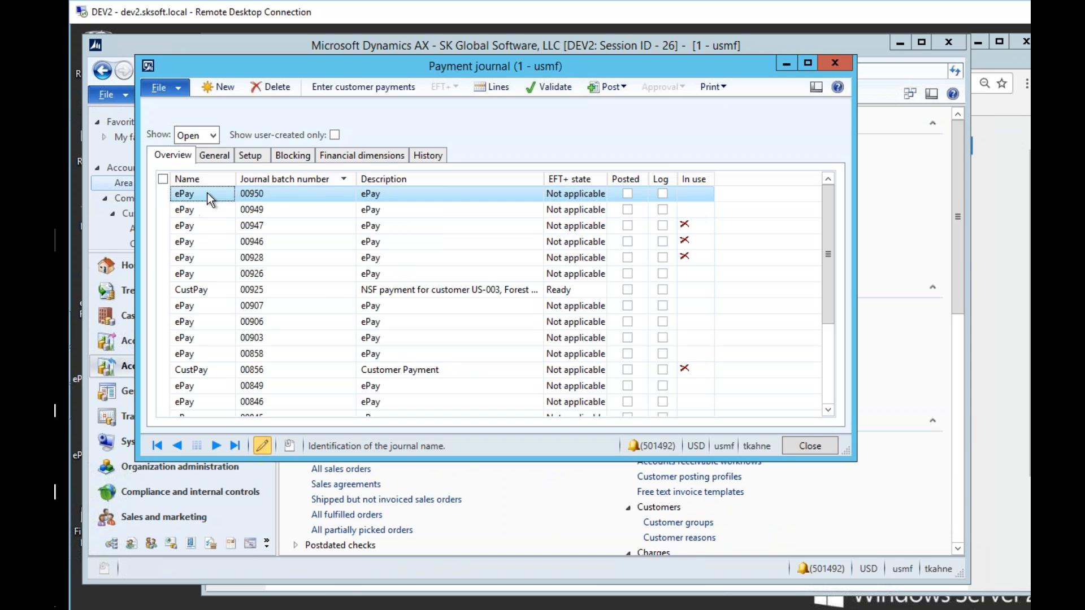
{"action": "left_click", "coordinate": [262, 194]}
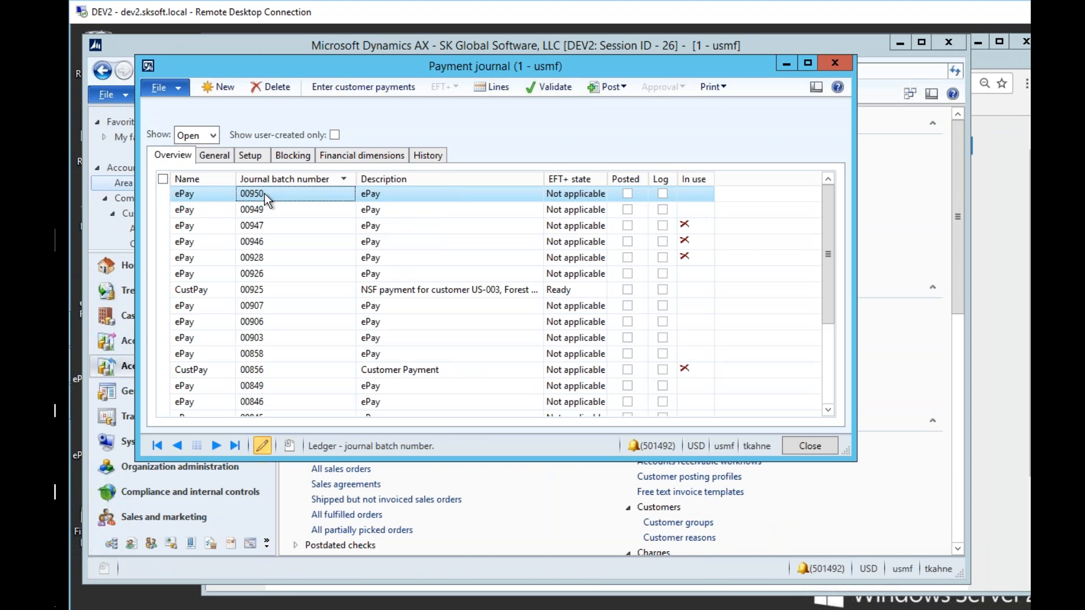
{"action": "left_click", "coordinate": [493, 88]}
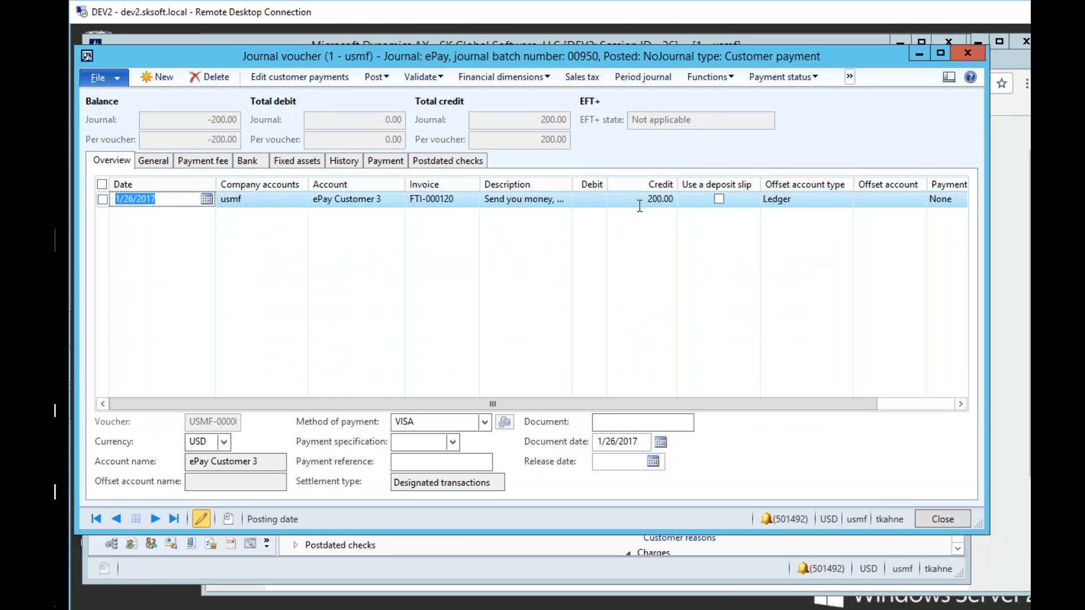
Inspect the voucher's settlement for marked invoice FTI-000120 and its amount to settle, keeping the marked transactions and the journal amount
{"action": "left_click", "coordinate": [731, 79]}
{"action": "left_click", "coordinate": [730, 90]}
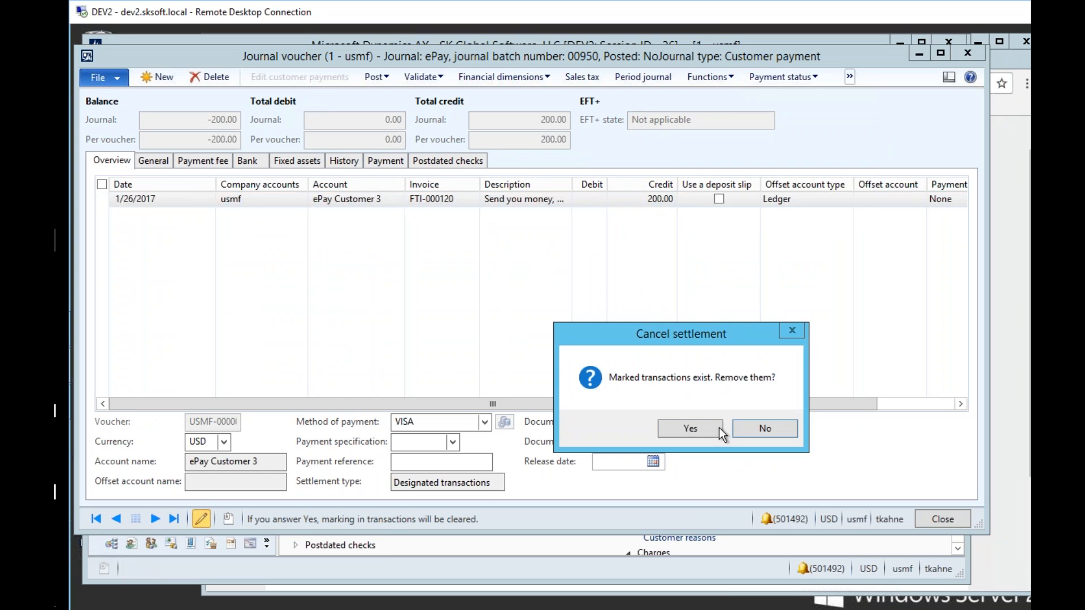
{"action": "left_click", "coordinate": [743, 428]}
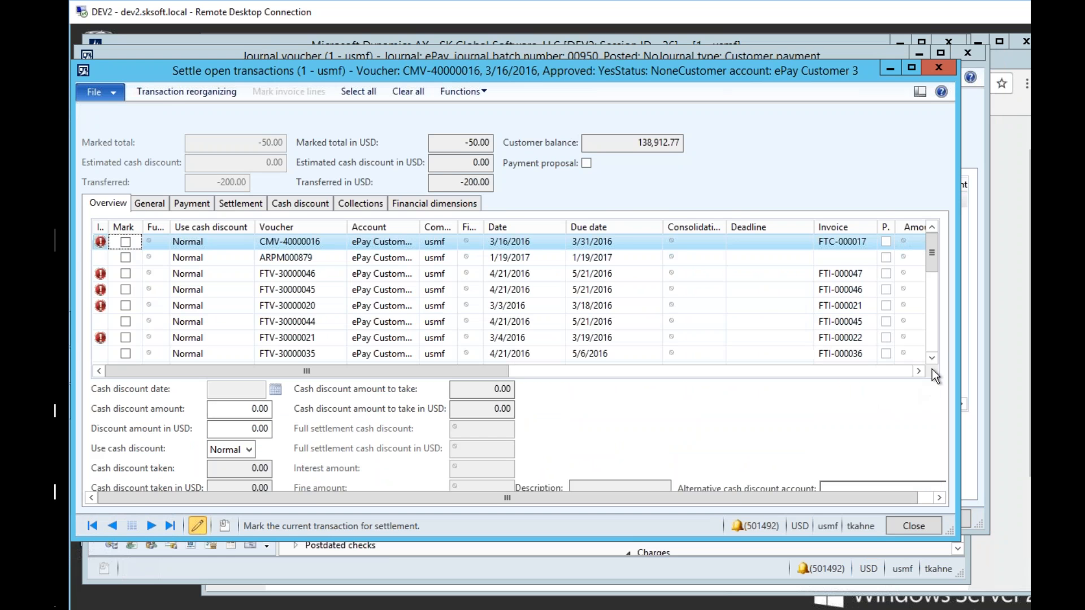
{"action": "left_click", "coordinate": [931, 345]}
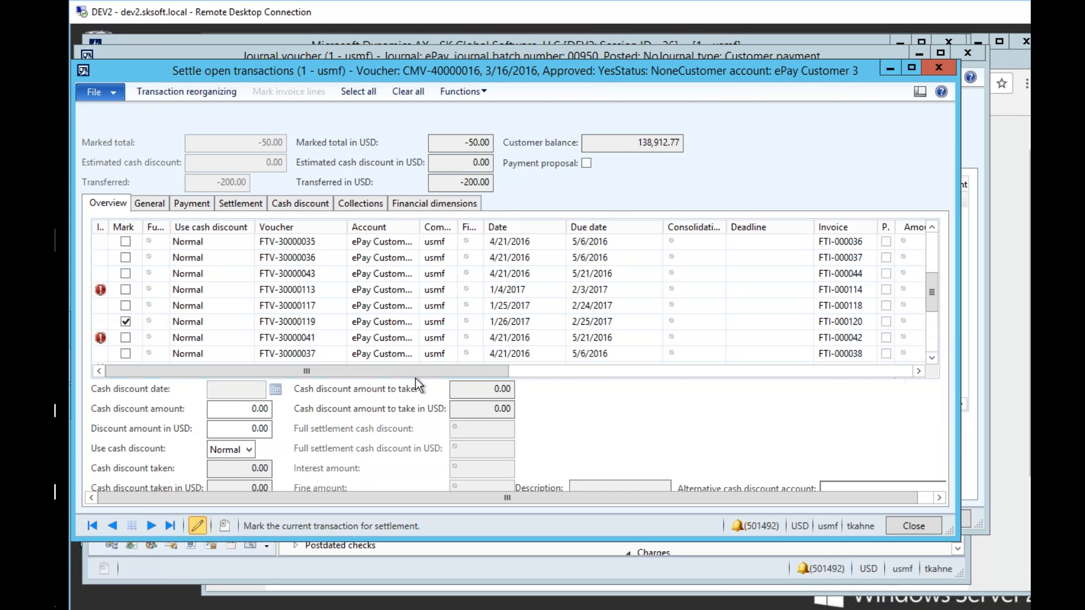
{"action": "left_click_drag", "start_coordinate": [487, 373], "coordinate": [818, 376]}
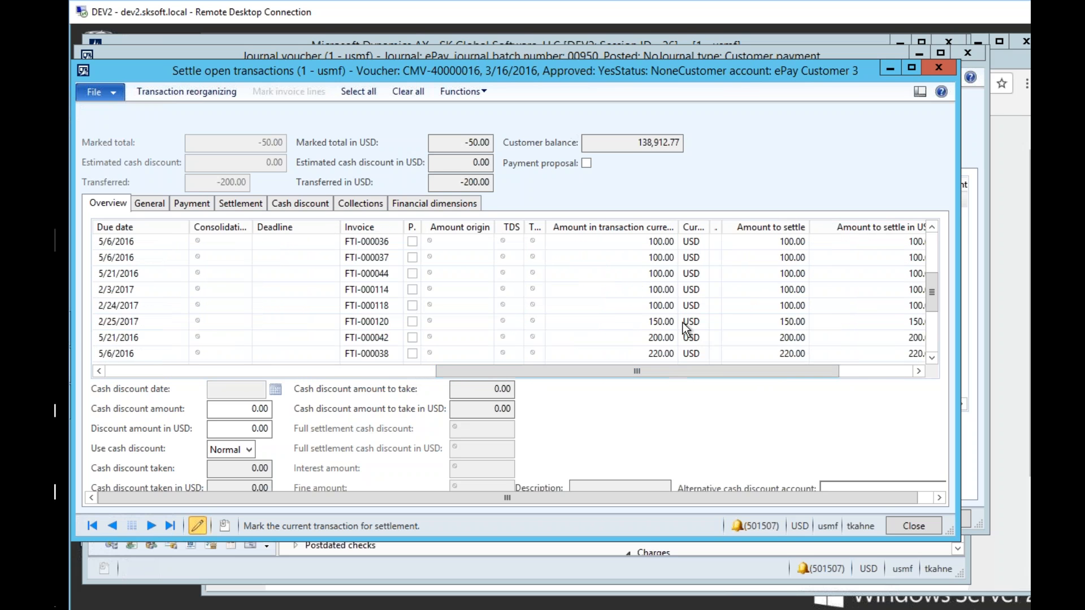
{"action": "left_click", "coordinate": [940, 70]}
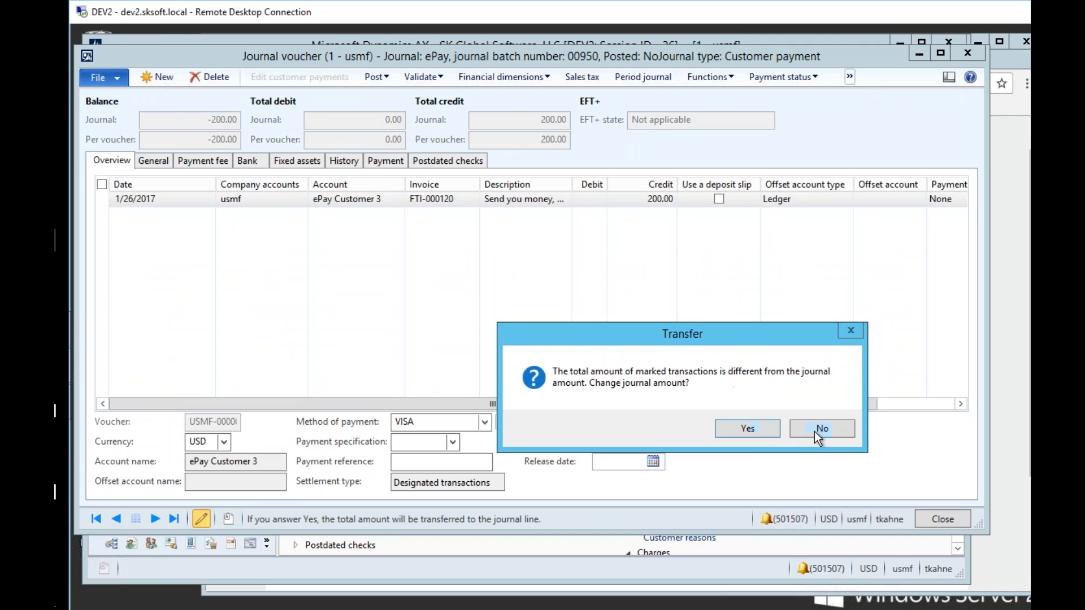
{"action": "left_click", "coordinate": [821, 429]}
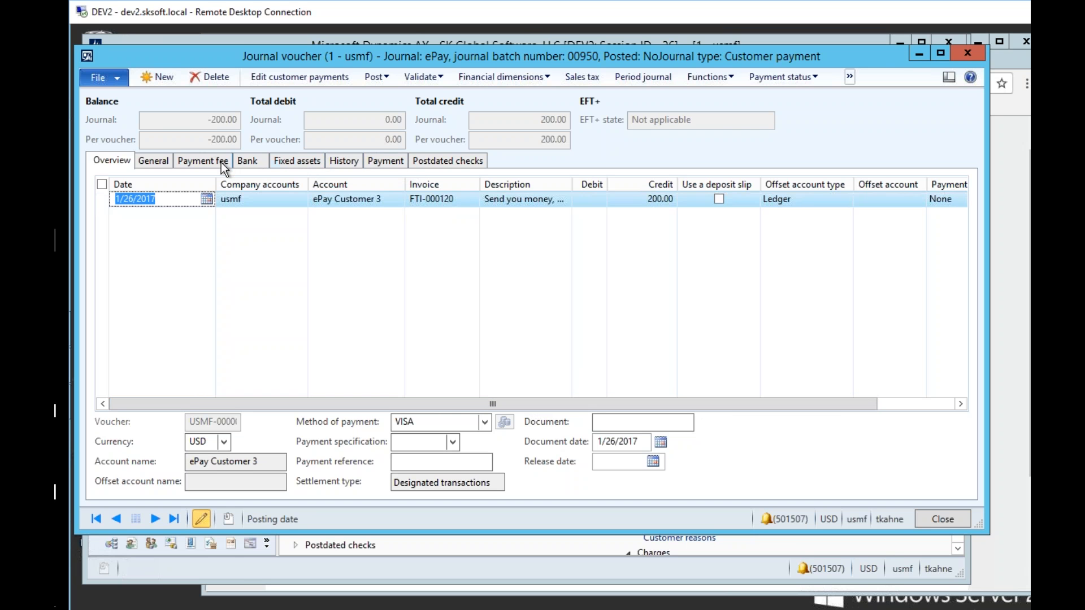
Review the journal voucher's payment, general and overview details, including the method of payment, ePay payment number and credit amount
{"action": "left_click", "coordinate": [387, 158]}
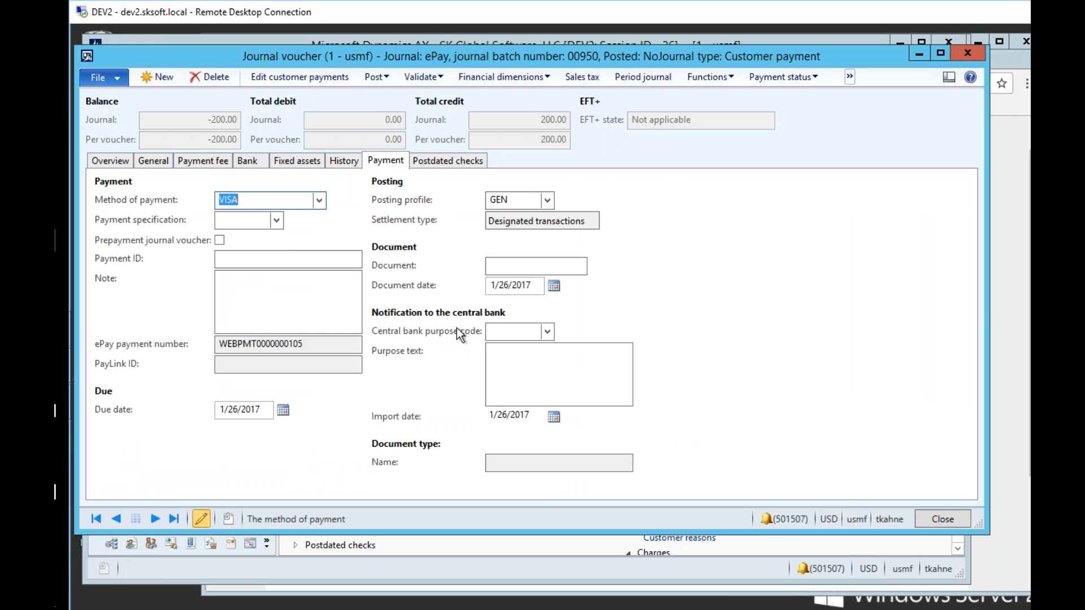
{"action": "left_click", "coordinate": [213, 160]}
{"action": "left_click", "coordinate": [157, 163]}
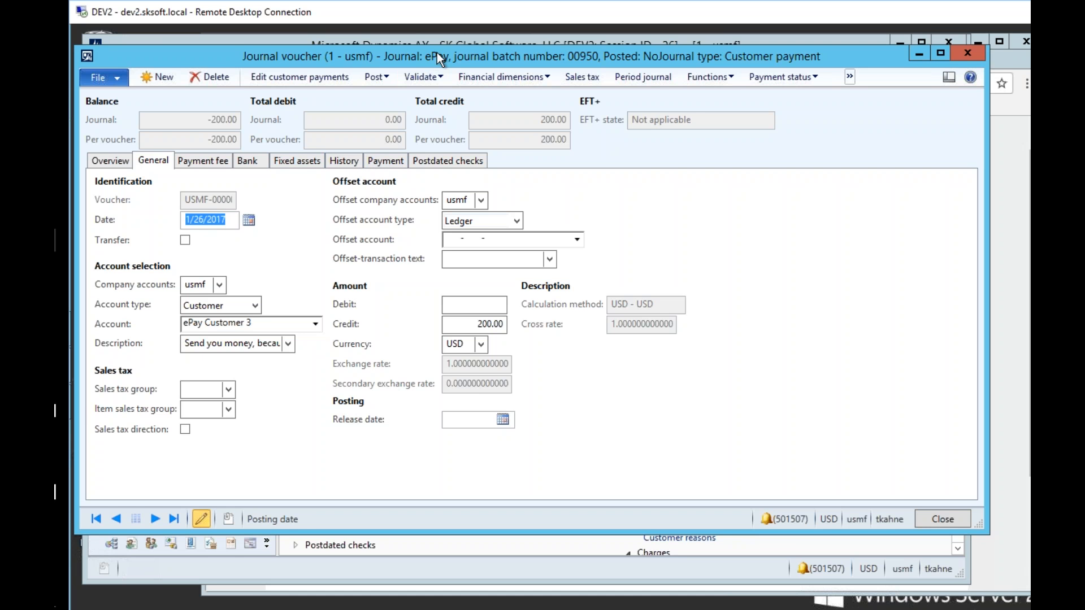
{"action": "left_click_drag", "start_coordinate": [437, 53], "coordinate": [445, 52]}
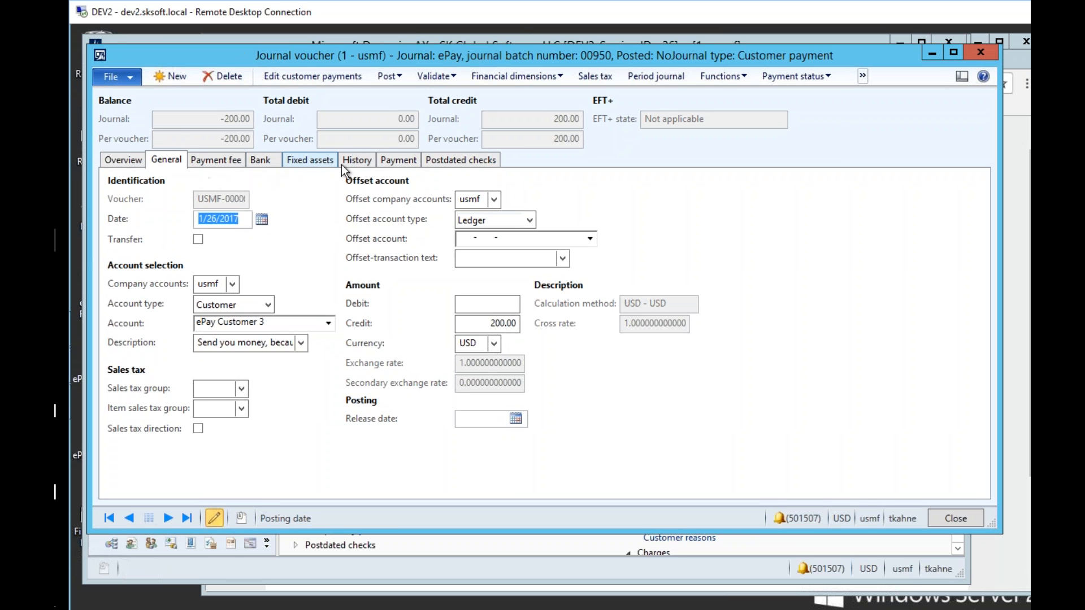
{"action": "left_click", "coordinate": [395, 164]}
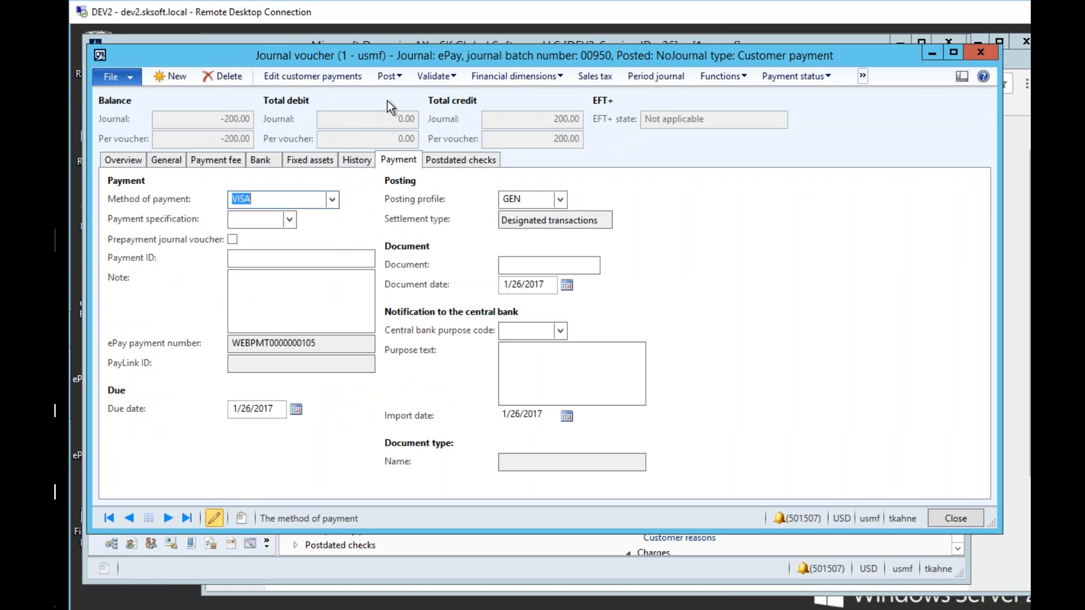
{"action": "left_click_drag", "start_coordinate": [416, 60], "coordinate": [420, 57]}
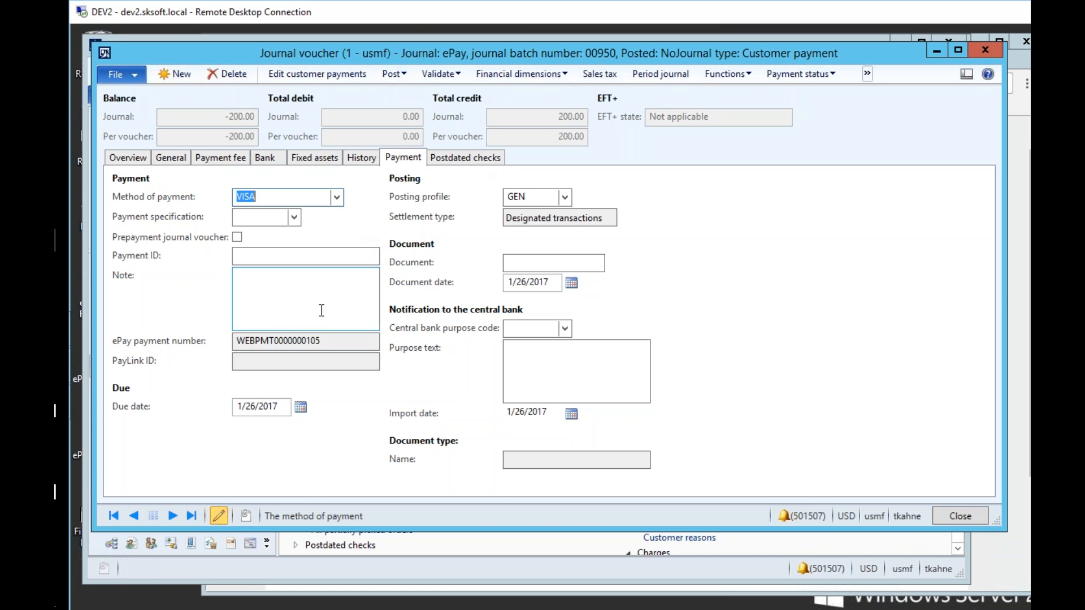
{"action": "left_click", "coordinate": [127, 158]}
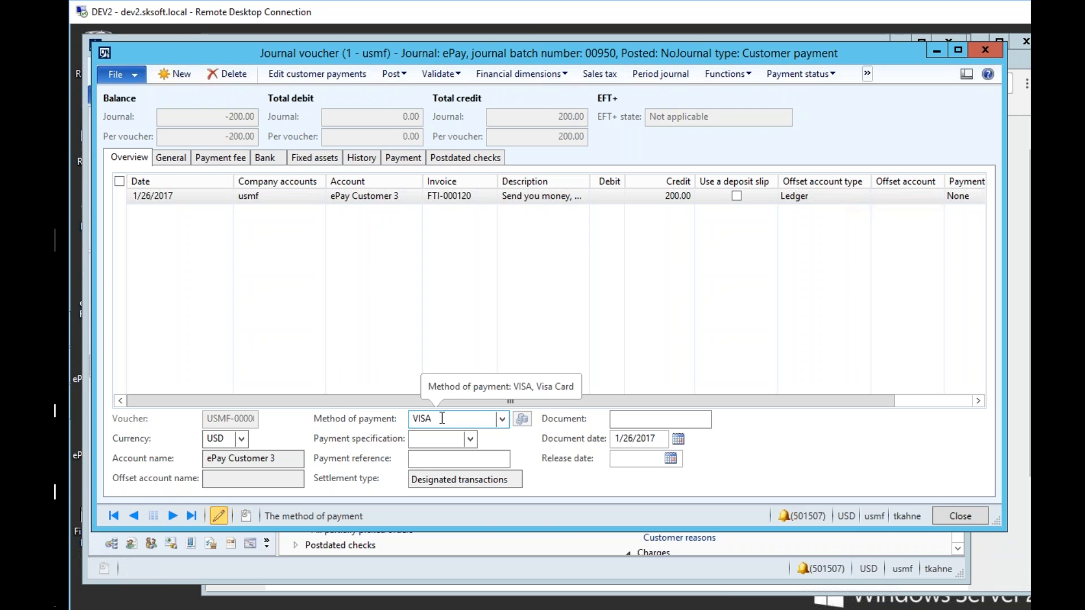
{"action": "left_click", "coordinate": [686, 198]}
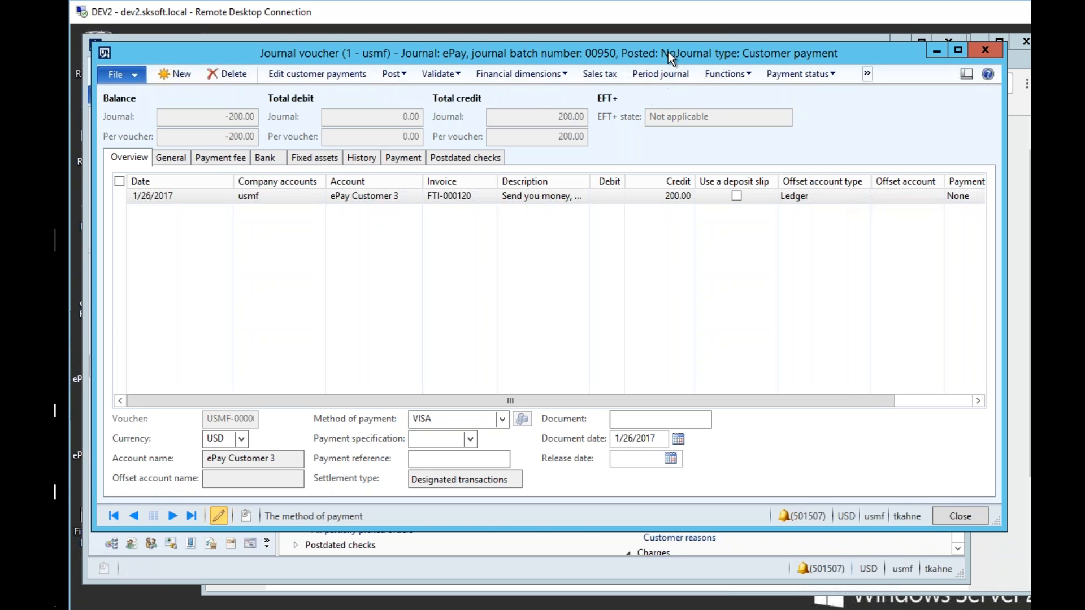
{"action": "left_click_drag", "start_coordinate": [669, 57], "coordinate": [669, 68]}
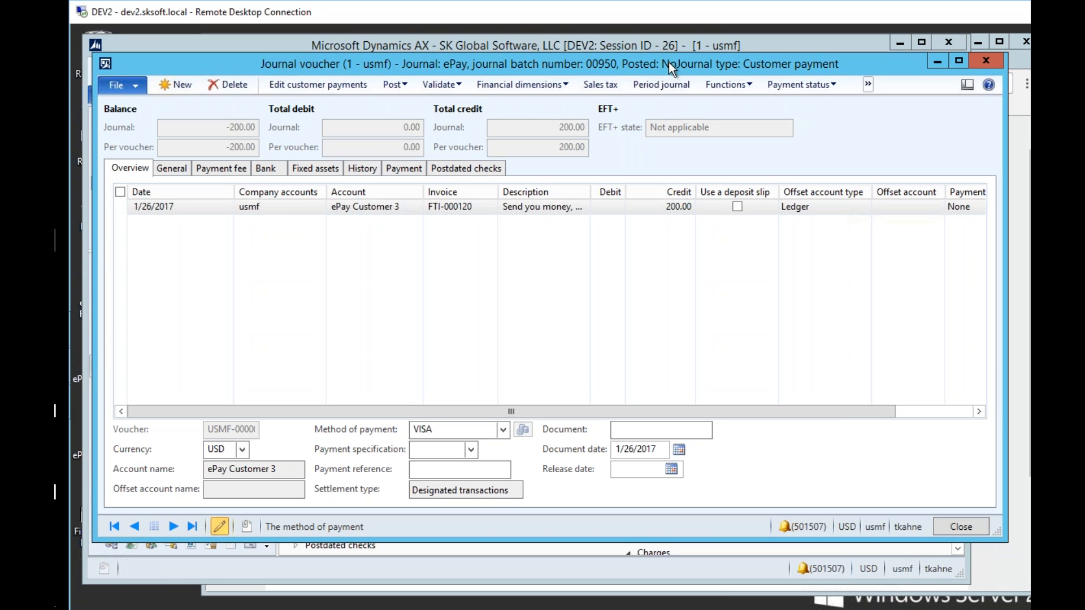
Close the journal voucher and payment journal, and return to the Treasury Automation Suite area page
{"action": "left_click", "coordinate": [976, 63]}
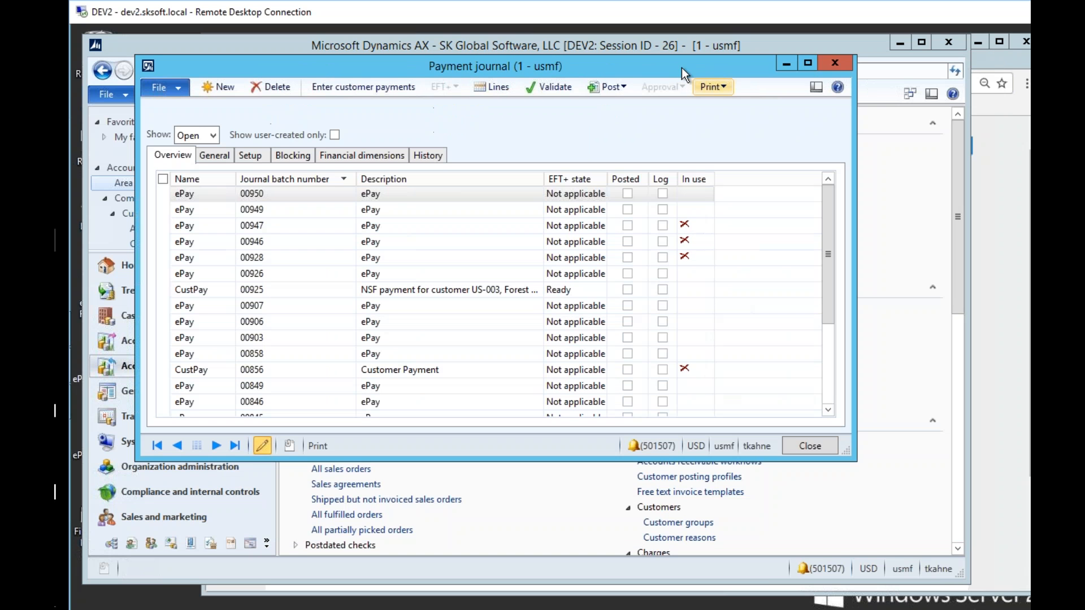
{"action": "left_click", "coordinate": [821, 65]}
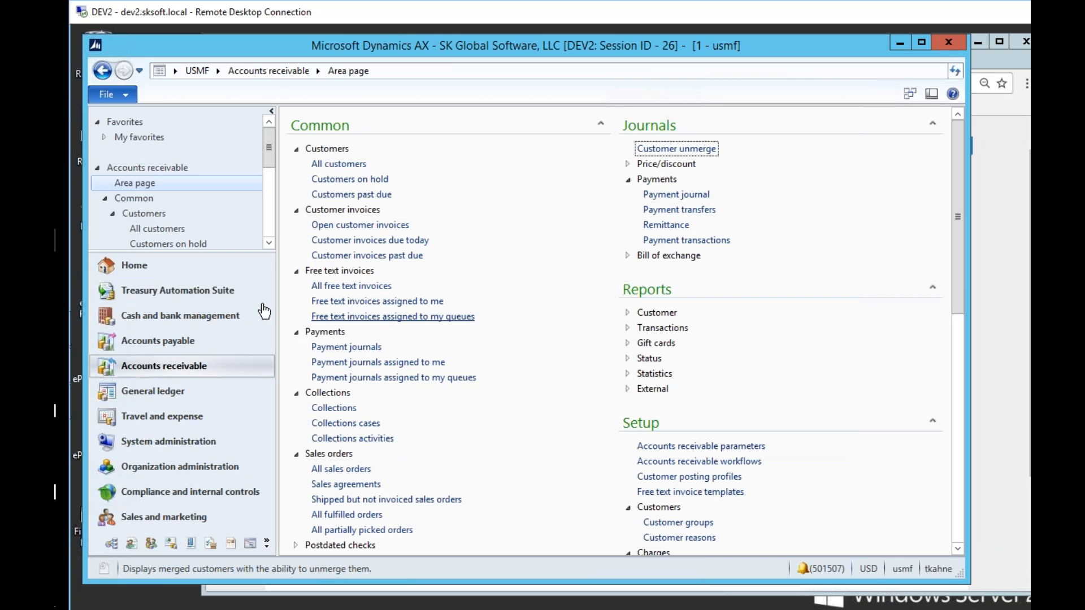
{"action": "left_click", "coordinate": [207, 291]}
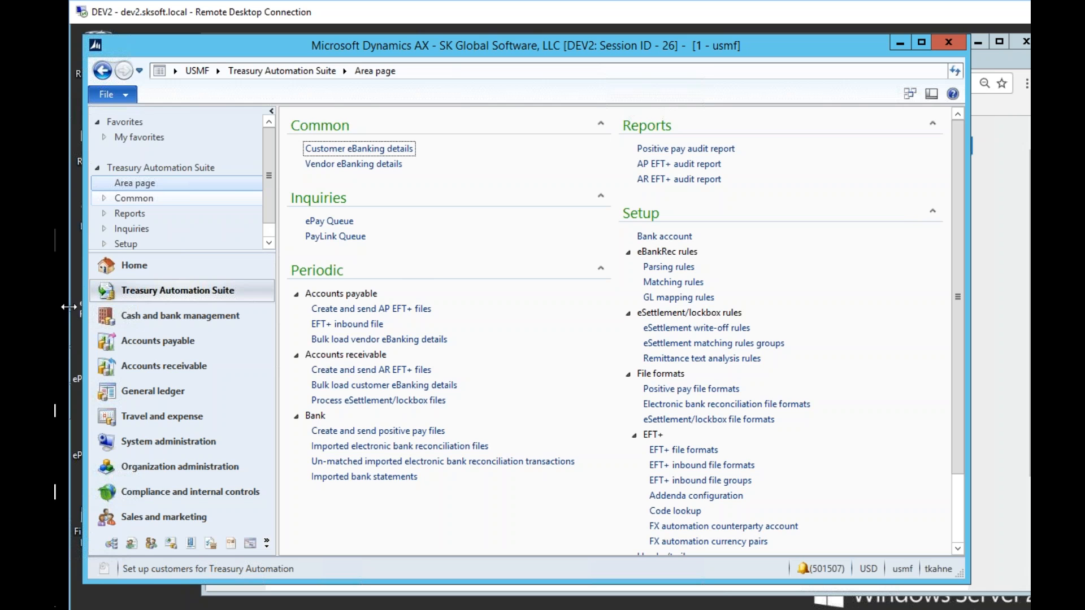
Switch to the ePay portal in Chrome, return to Outstanding Invoices, and reload the list to check for the paid invoice
{"action": "mouse_move", "coordinate": [70, 307]}
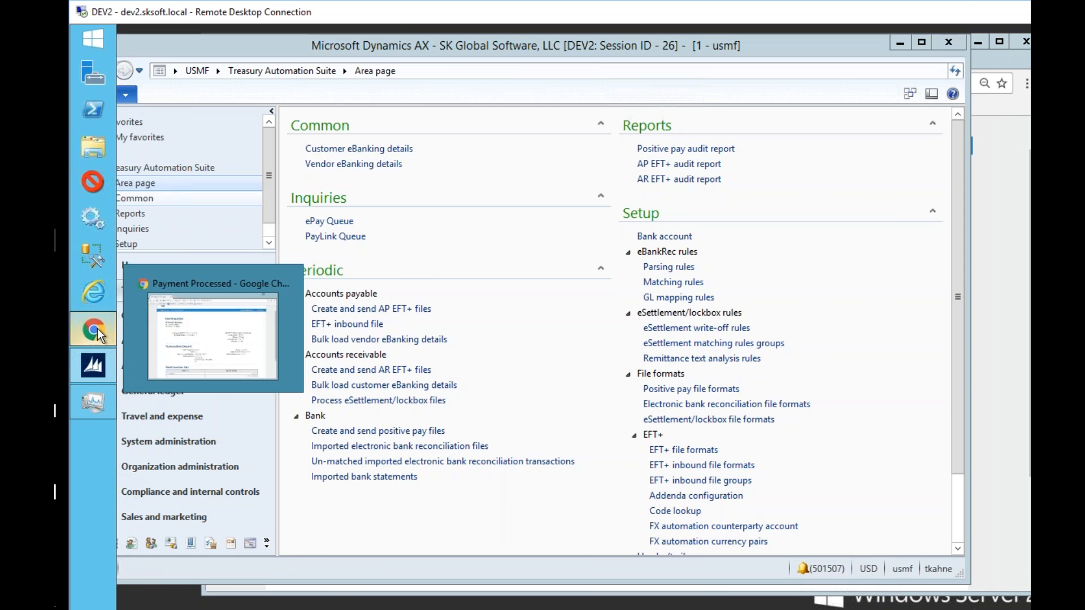
{"action": "left_click", "coordinate": [93, 328]}
{"action": "left_click_drag", "start_coordinate": [531, 42], "coordinate": [482, 34]}
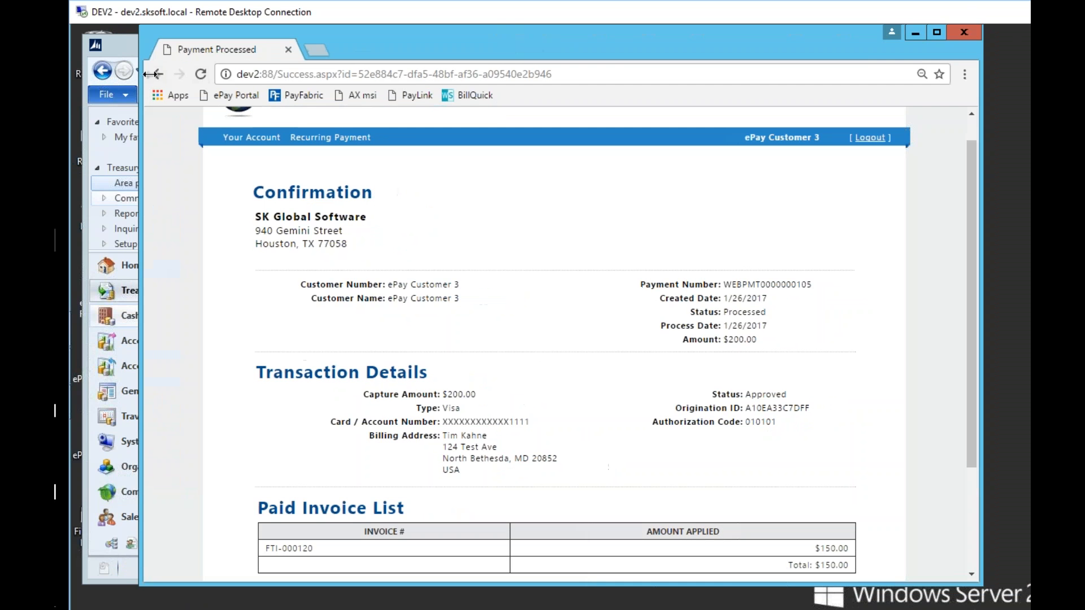
{"action": "left_click", "coordinate": [158, 75]}
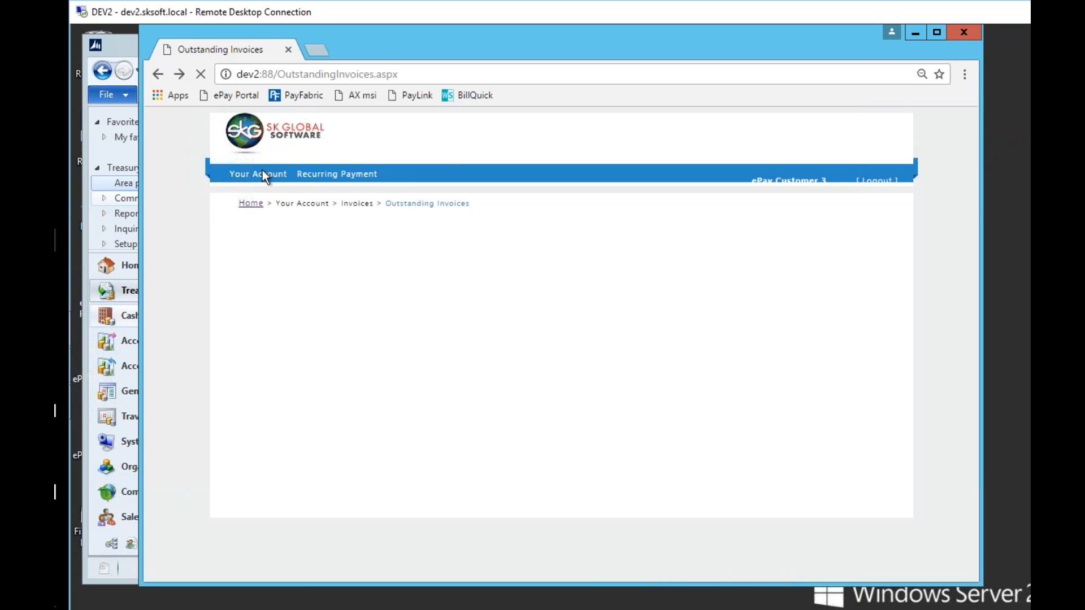
{"action": "mouse_move", "coordinate": [257, 170]}
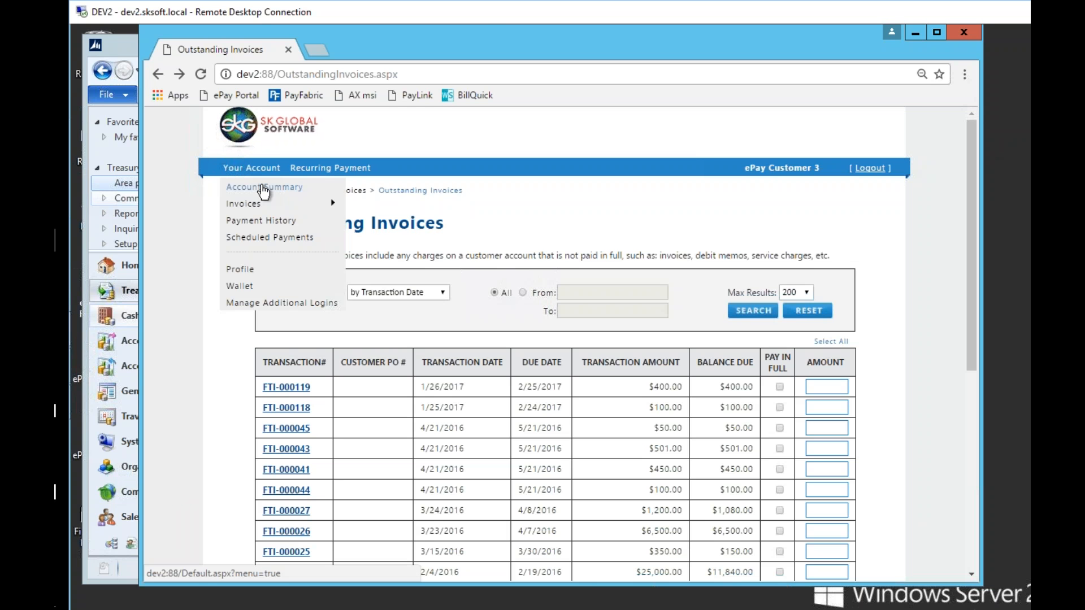
{"action": "left_click", "coordinate": [200, 74]}
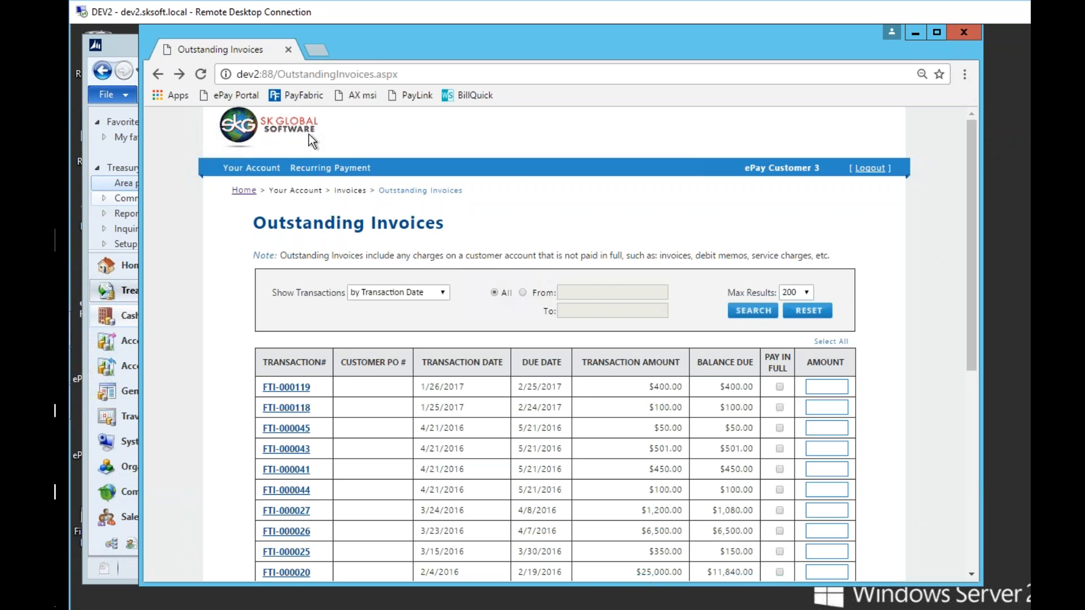
Open the Paid Transactions list to check invoice FTI-000120, and view the choices for showing transactions
{"action": "mouse_move", "coordinate": [254, 169]}
{"action": "mouse_move", "coordinate": [274, 206]}
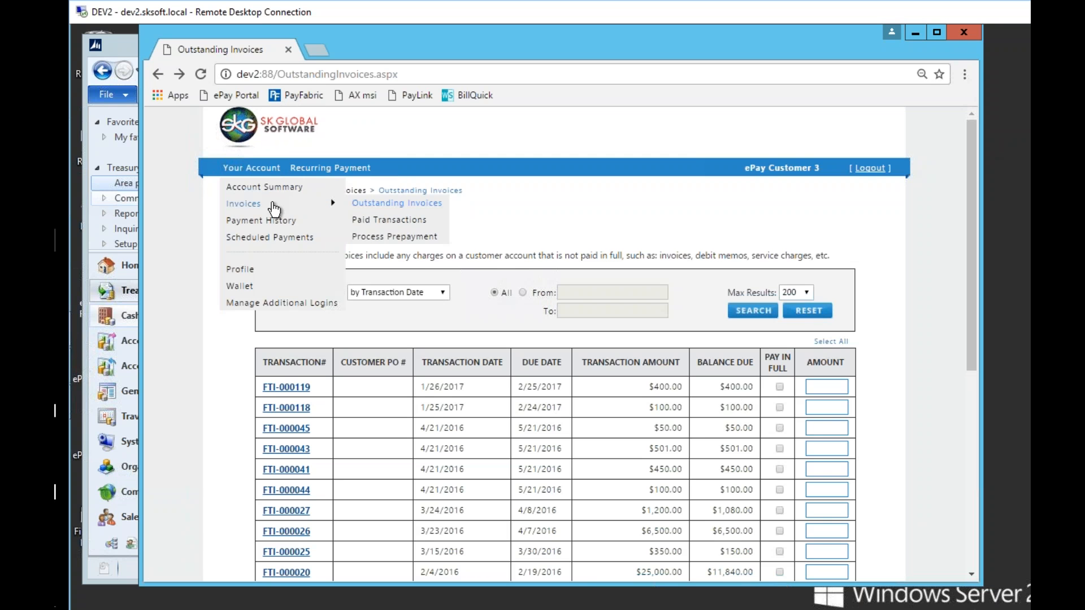
{"action": "left_click", "coordinate": [375, 221]}
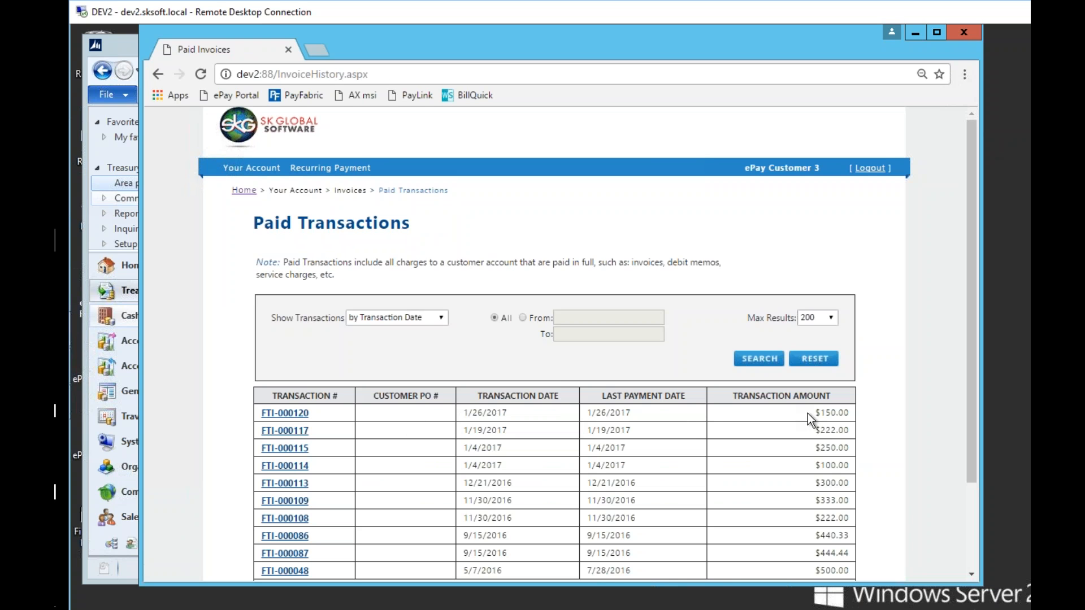
{"action": "left_click", "coordinate": [443, 322]}
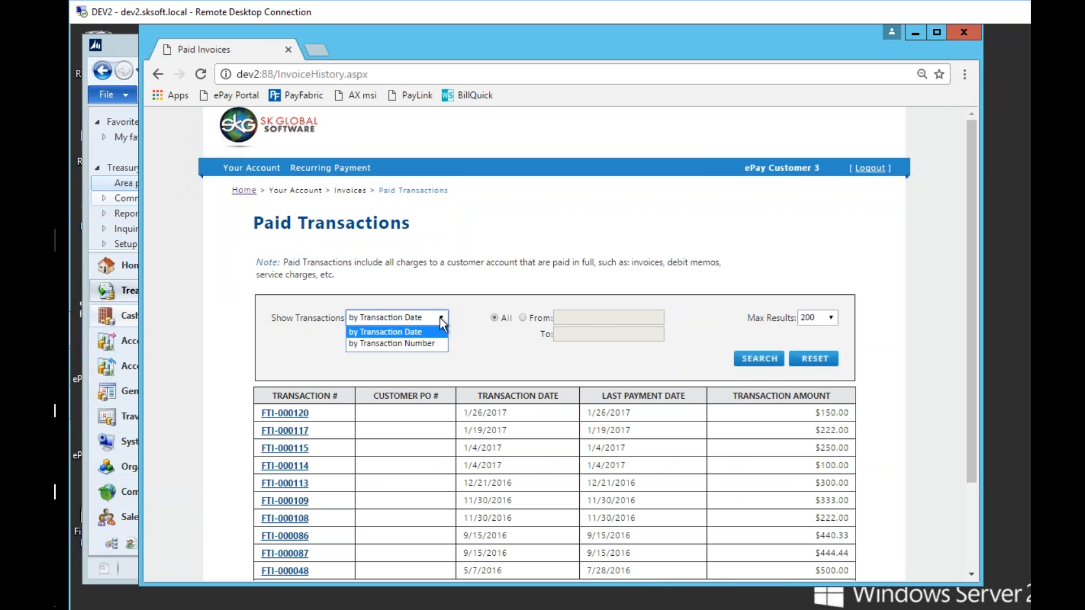
{"action": "left_click", "coordinate": [442, 321]}
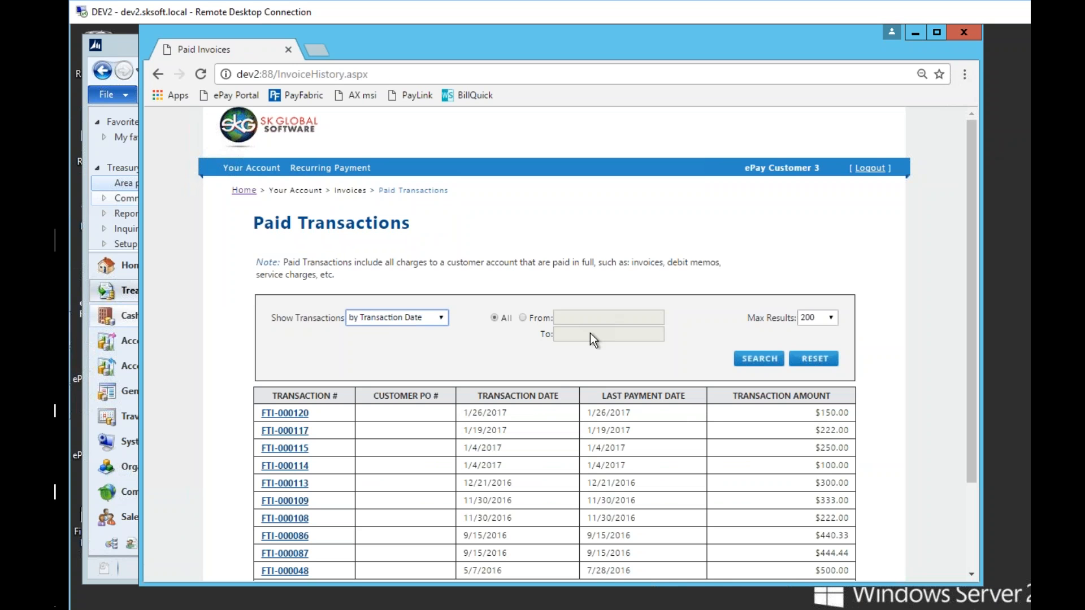
Return to the Outstanding Invoices list and look through the customer's unpaid transactions
{"action": "mouse_move", "coordinate": [281, 172]}
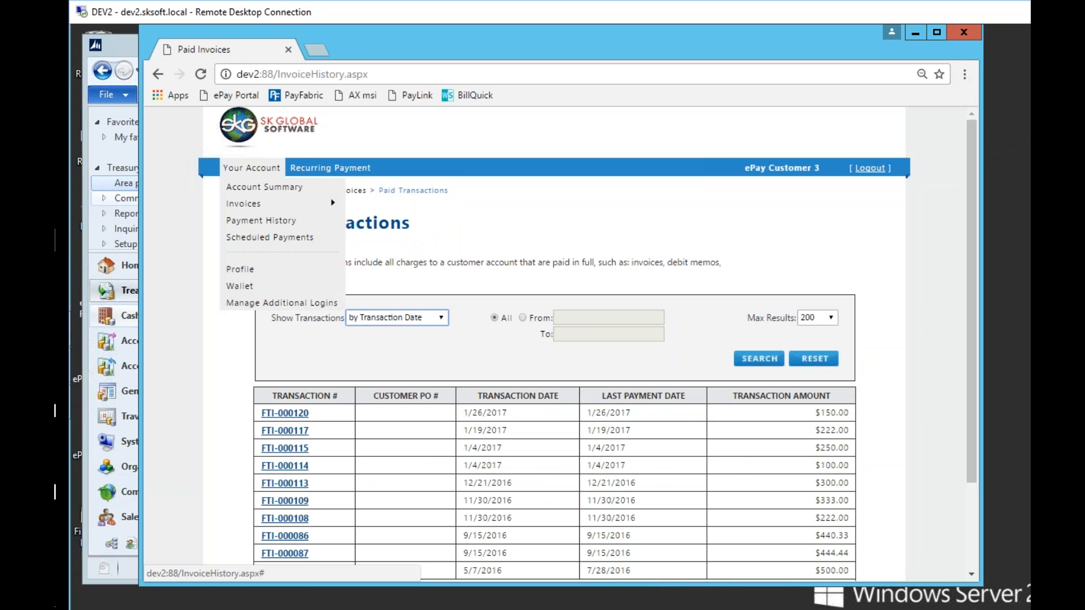
{"action": "mouse_move", "coordinate": [278, 204]}
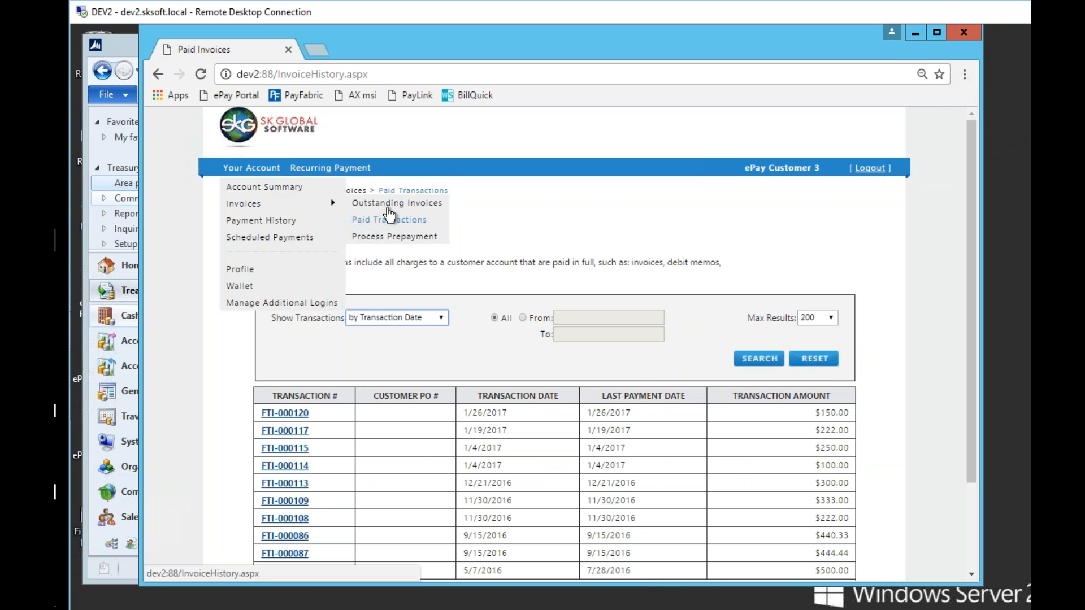
{"action": "left_click", "coordinate": [393, 204]}
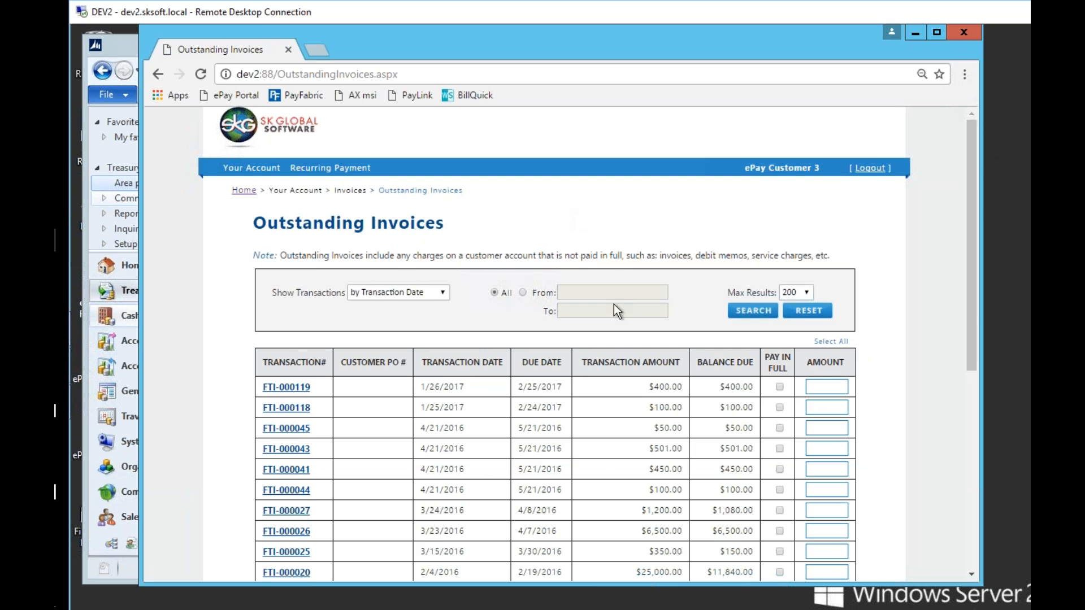
{"action": "left_click_drag", "start_coordinate": [968, 339], "coordinate": [974, 313]}
Open the Payment History, review the receipt of the newest payment dated 1/26/2017, and close the receipt
{"action": "mouse_move", "coordinate": [258, 164]}
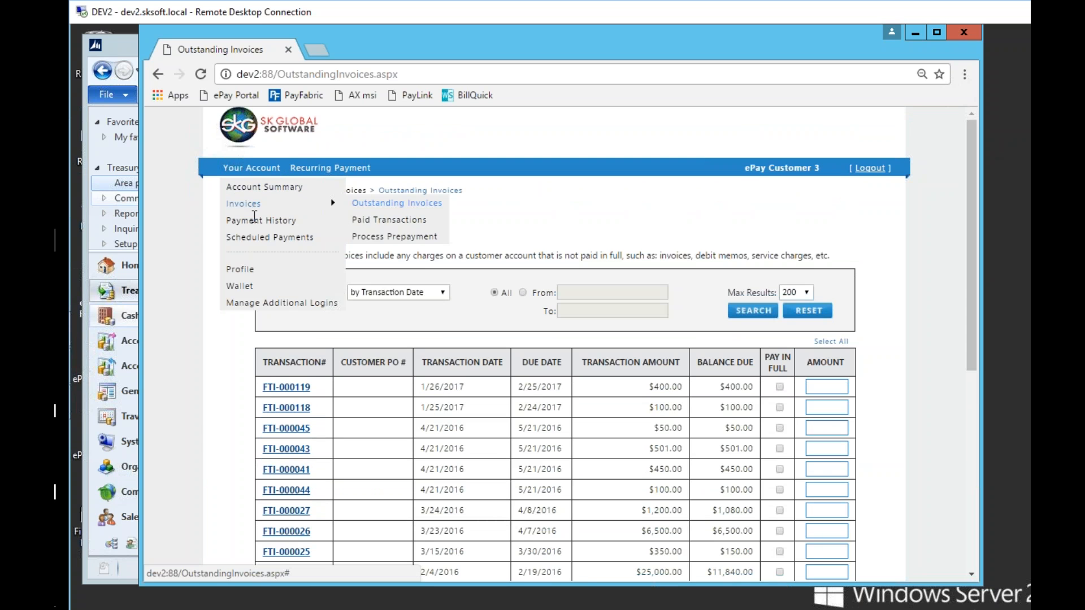
{"action": "left_click", "coordinate": [253, 224]}
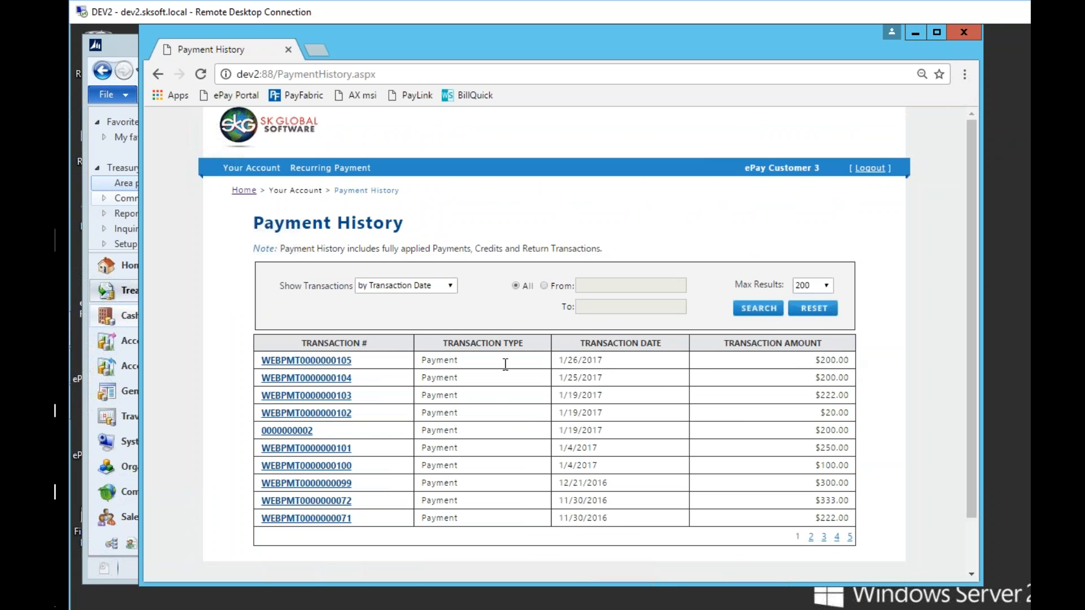
{"action": "left_click", "coordinate": [307, 360]}
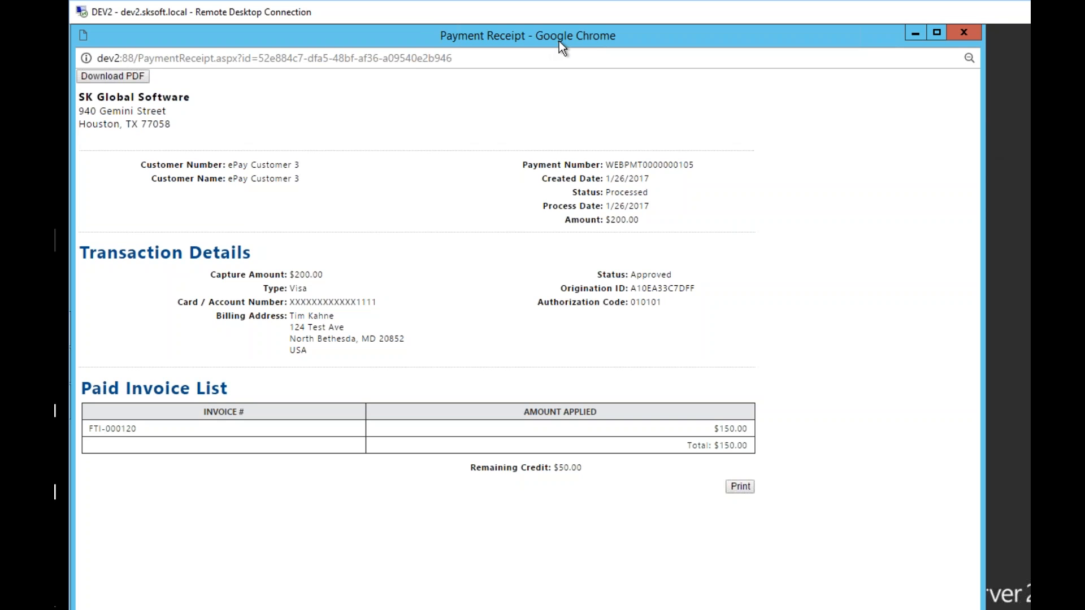
{"action": "left_click_drag", "start_coordinate": [565, 43], "coordinate": [565, 43]}
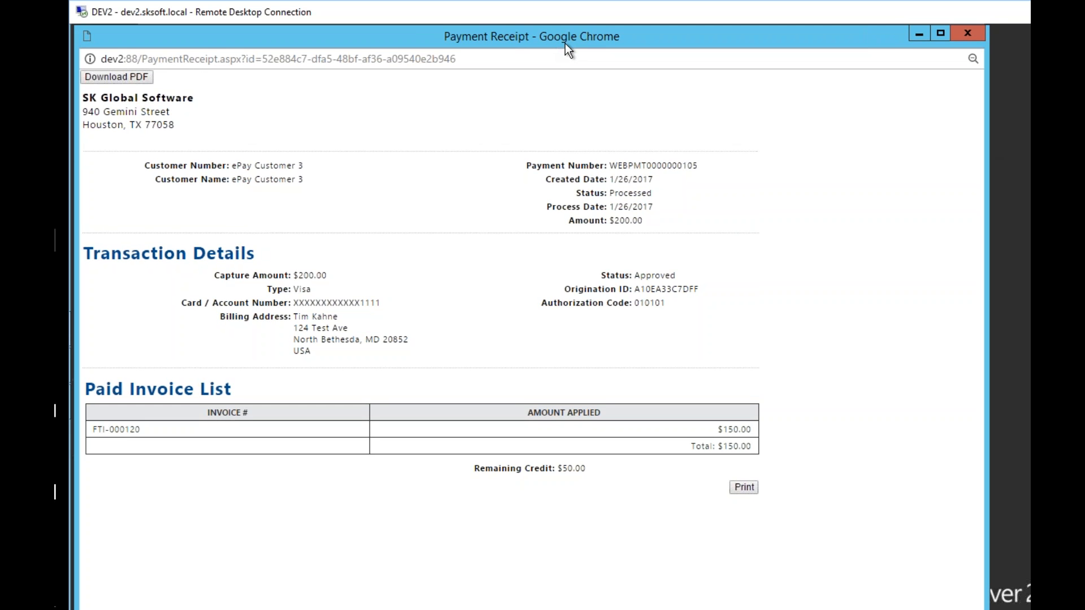
{"action": "left_click_drag", "start_coordinate": [565, 43], "coordinate": [568, 44]}
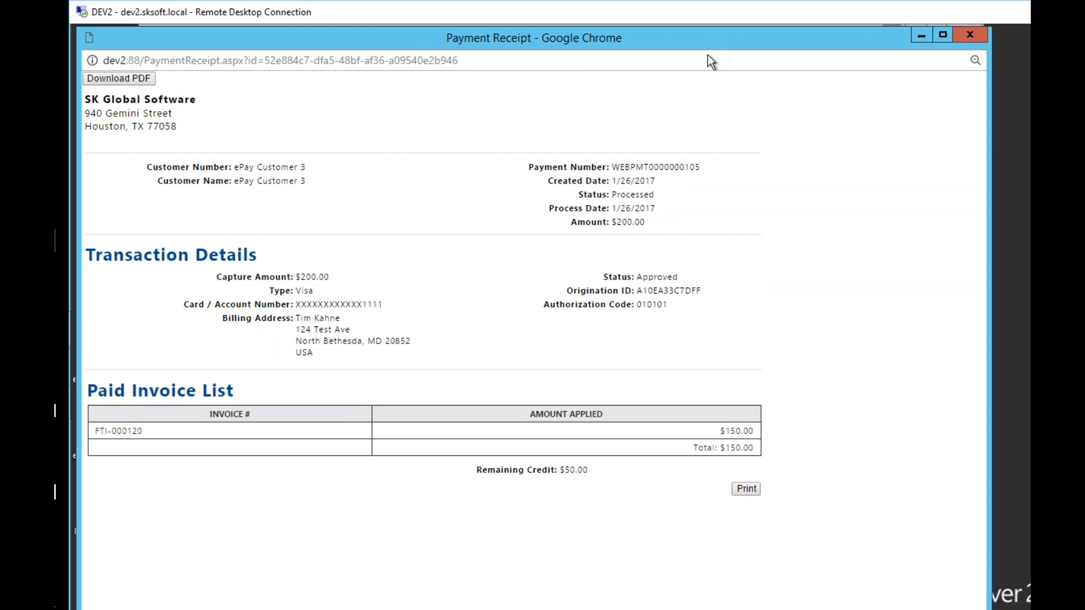
{"action": "key", "text": "ctrl+w"}
Download invoice FTI-000119 as a PDF from Outstanding Invoices, open and review it, and close the PDF
{"action": "mouse_move", "coordinate": [271, 168]}
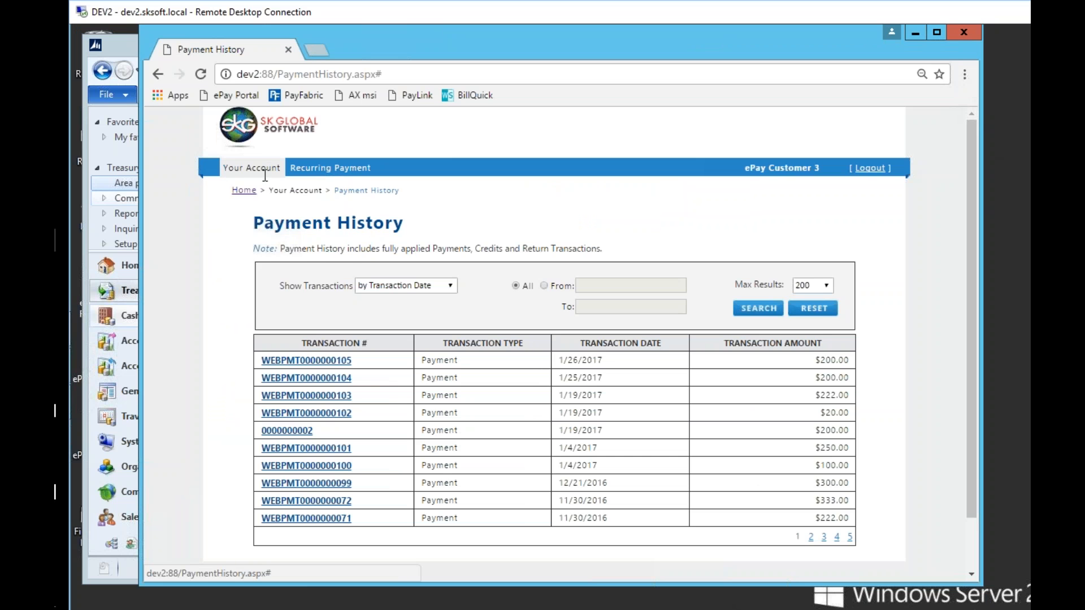
{"action": "mouse_move", "coordinate": [265, 204]}
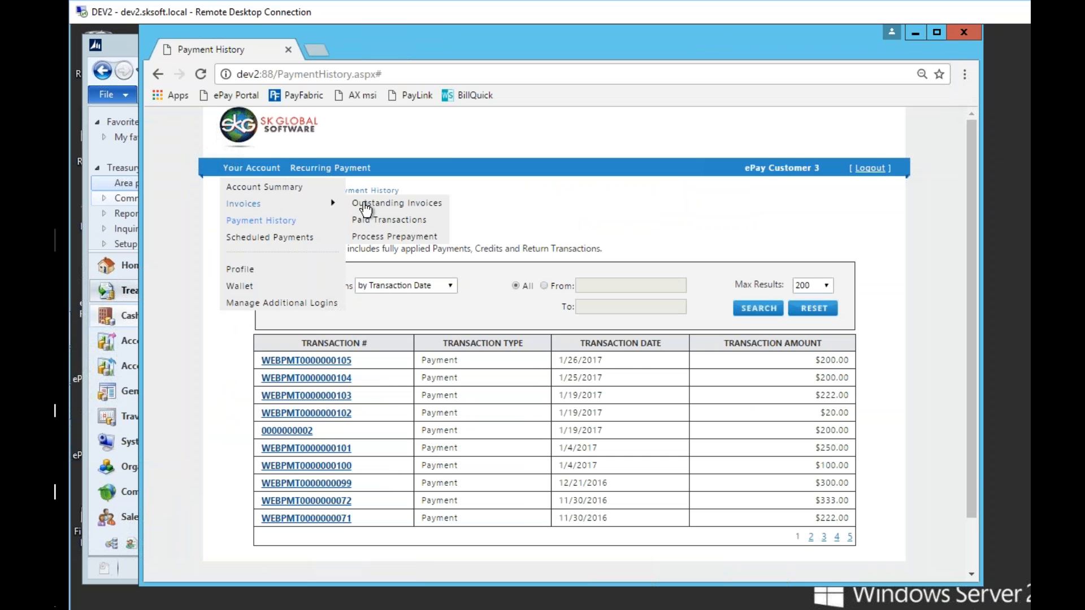
{"action": "left_click", "coordinate": [366, 209]}
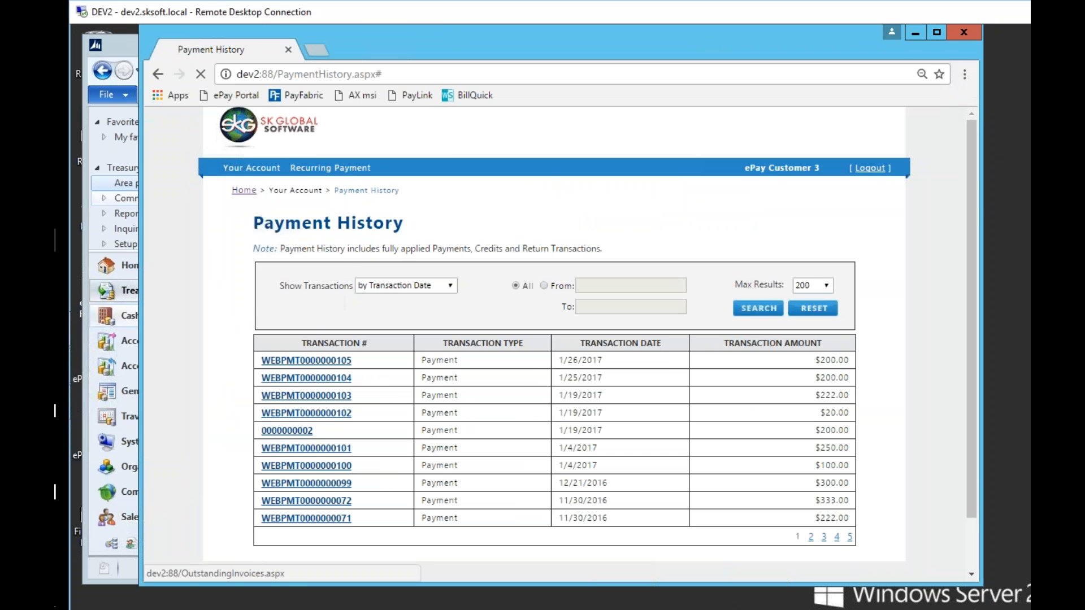
{"action": "left_click", "coordinate": [292, 392]}
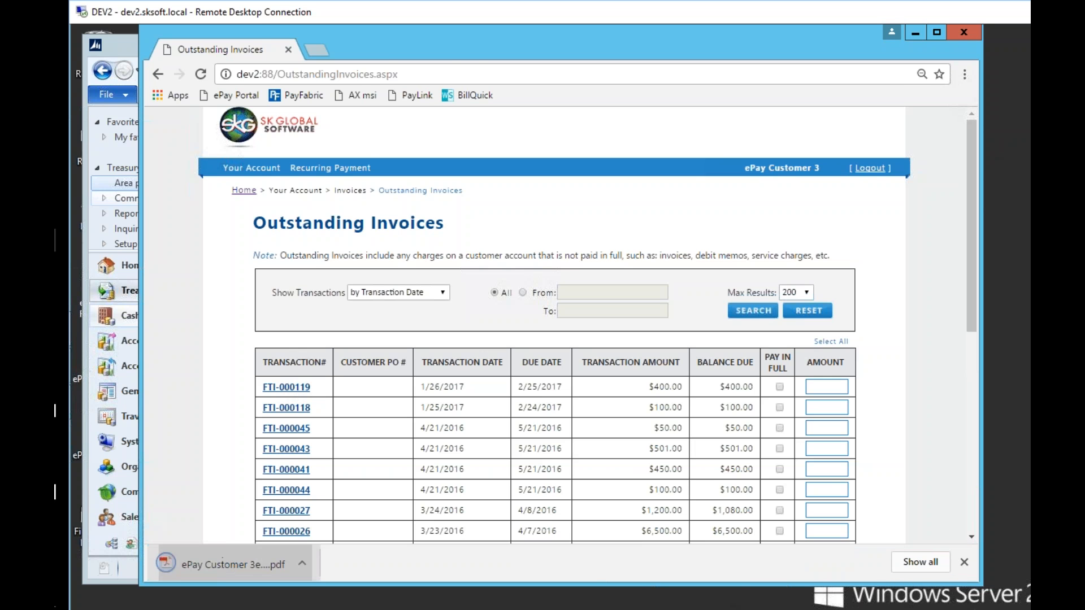
{"action": "left_click", "coordinate": [235, 565]}
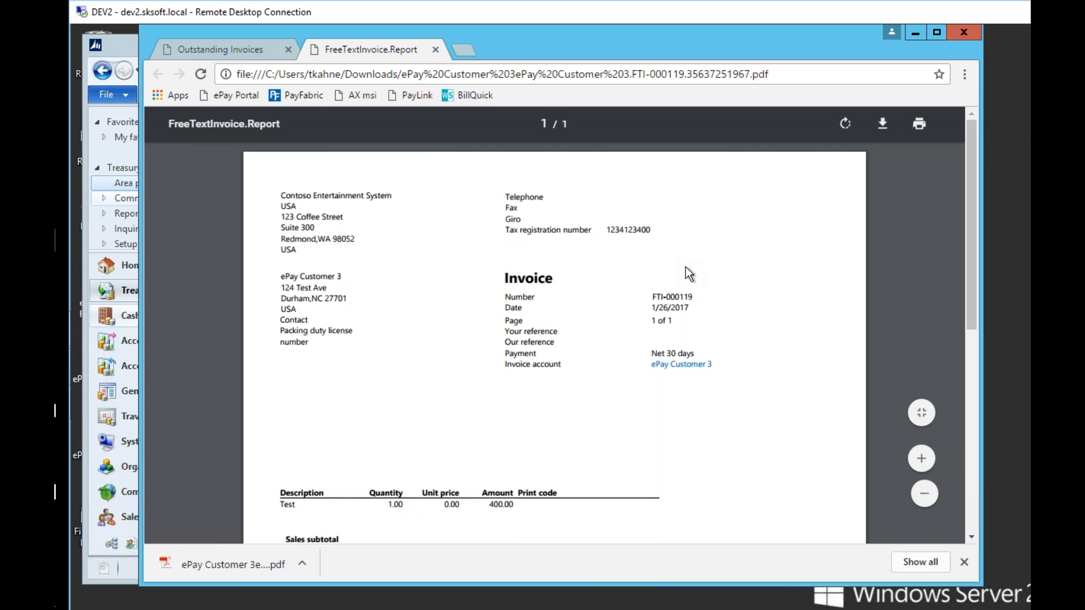
{"action": "scroll", "coordinate": [969, 352], "scroll_direction": "down", "scroll_amount": 3}
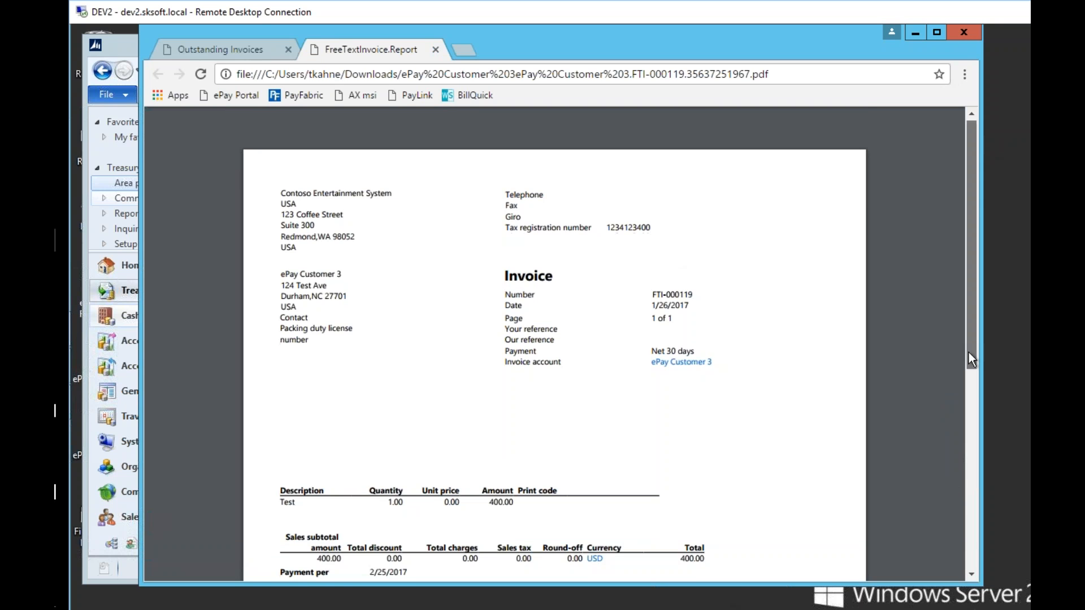
{"action": "left_click_drag", "start_coordinate": [973, 407], "coordinate": [975, 297]}
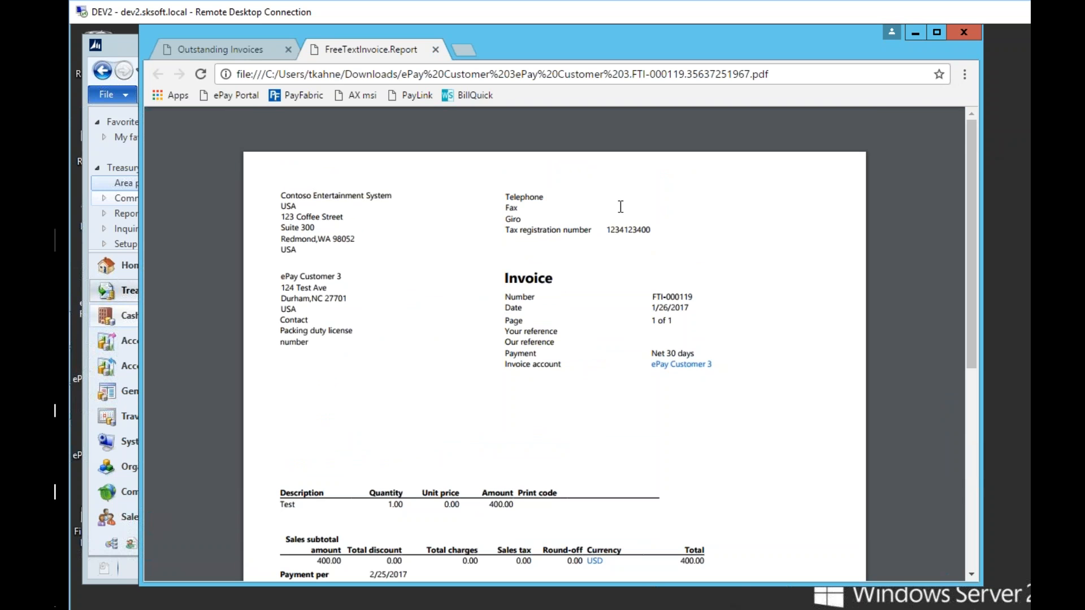
{"action": "left_click", "coordinate": [436, 50]}
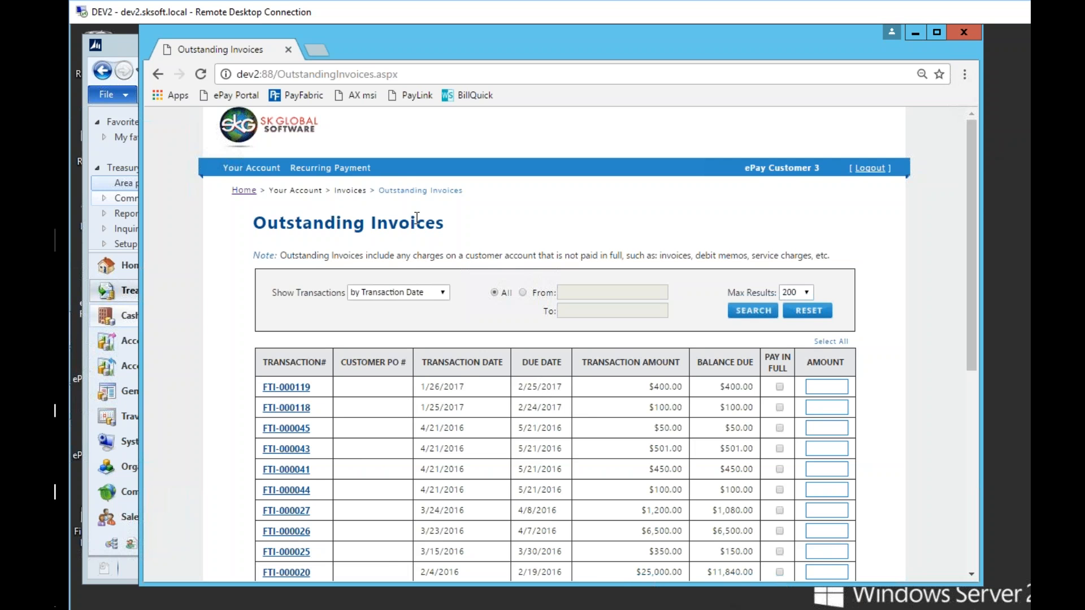
View the customer's saved payment methods in the Wallet and open the Manage Additional Logins page
{"action": "mouse_move", "coordinate": [260, 167]}
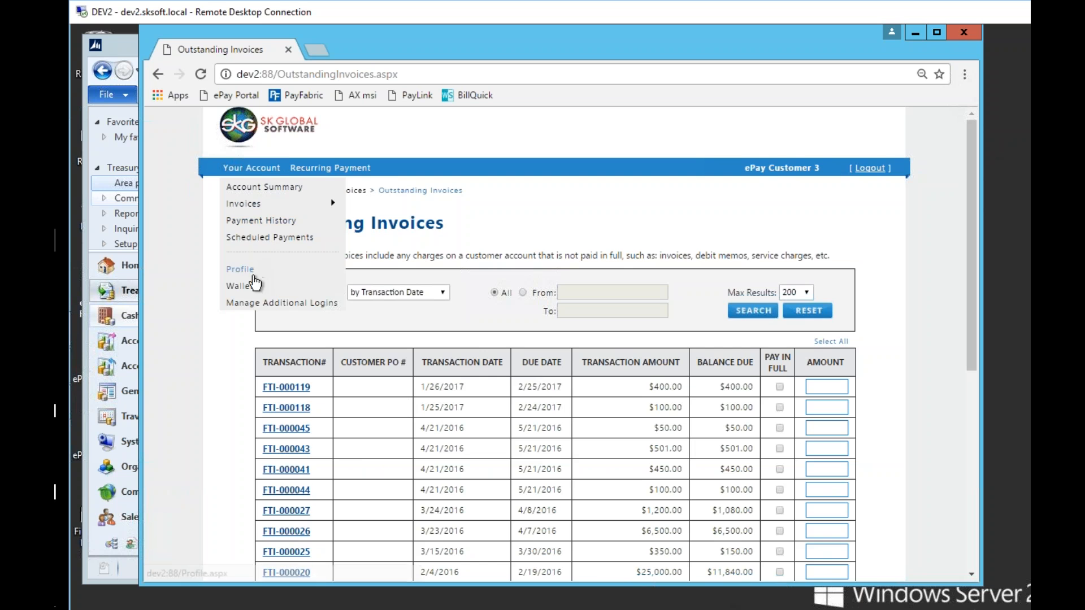
{"action": "left_click", "coordinate": [241, 287]}
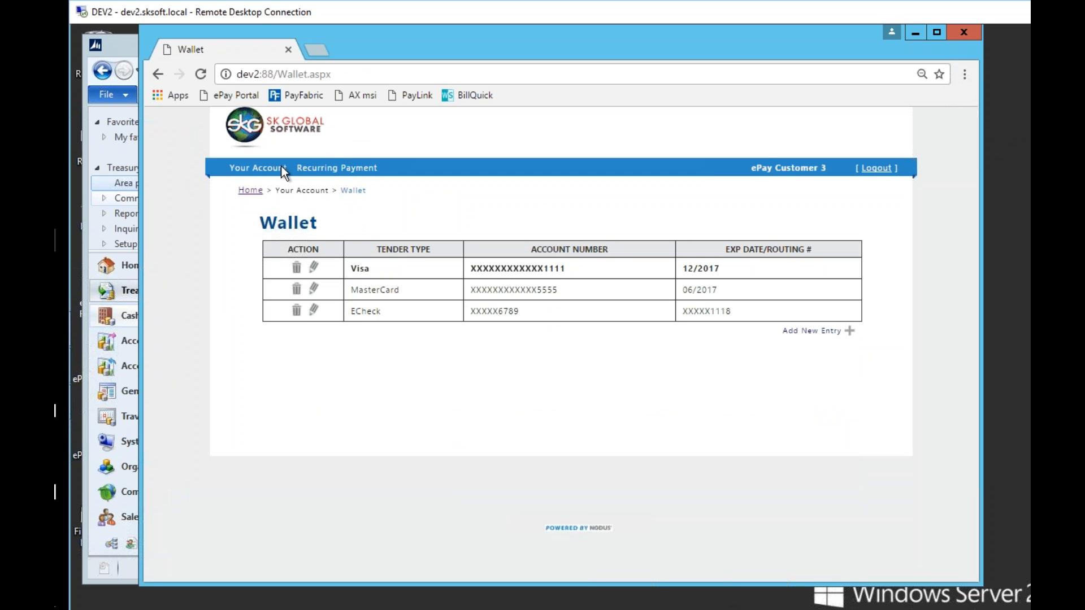
{"action": "mouse_move", "coordinate": [271, 167]}
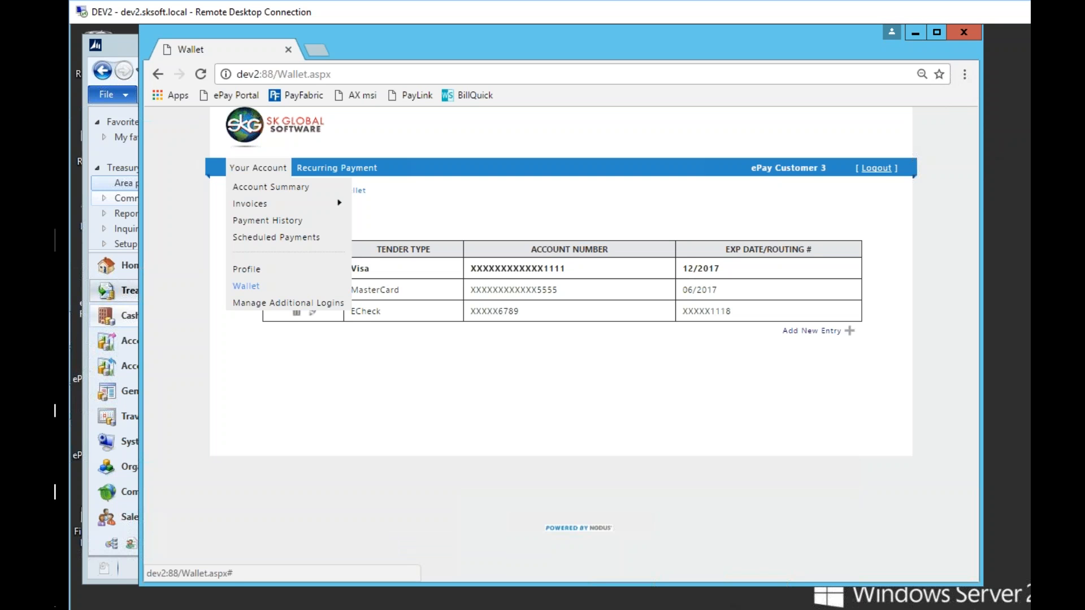
{"action": "left_click", "coordinate": [285, 307]}
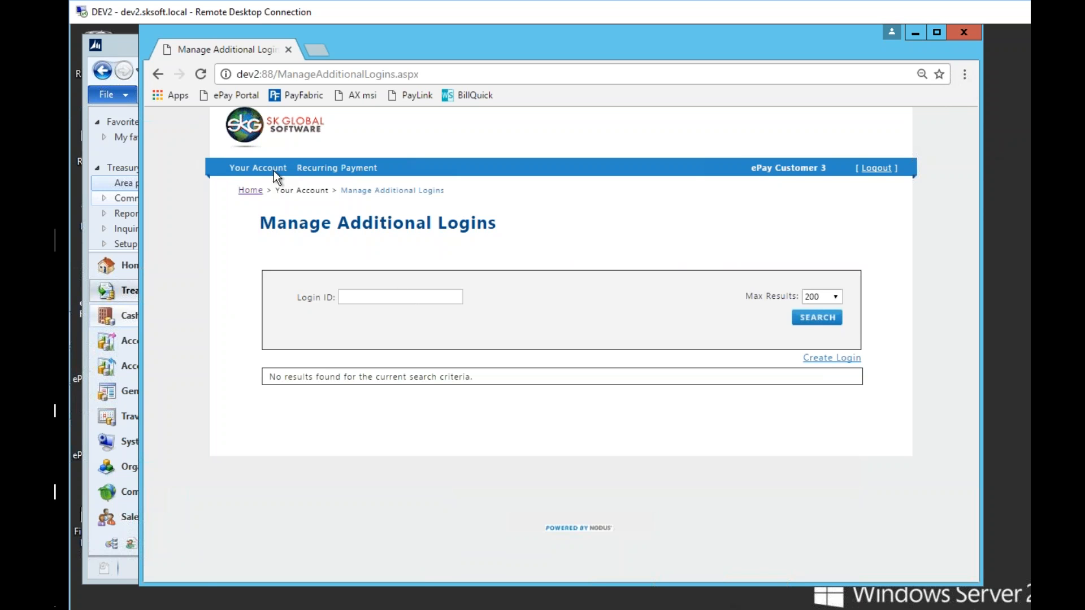
Open a new AutoPay contract form and examine its memo, payment option, first payment date, frequency and wallet fields
{"action": "mouse_move", "coordinate": [274, 170]}
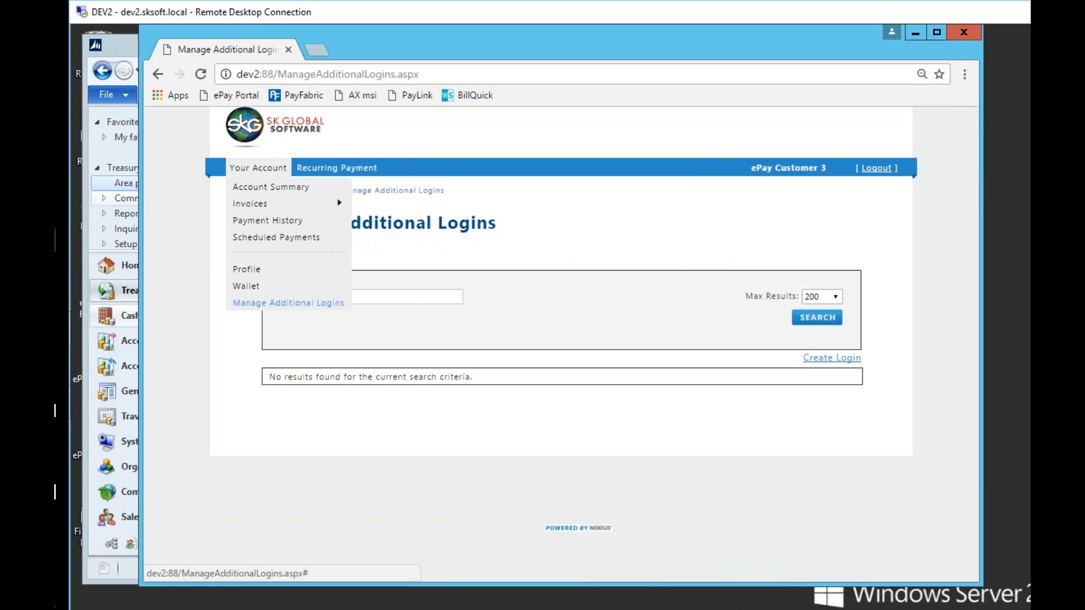
{"action": "mouse_move", "coordinate": [310, 169]}
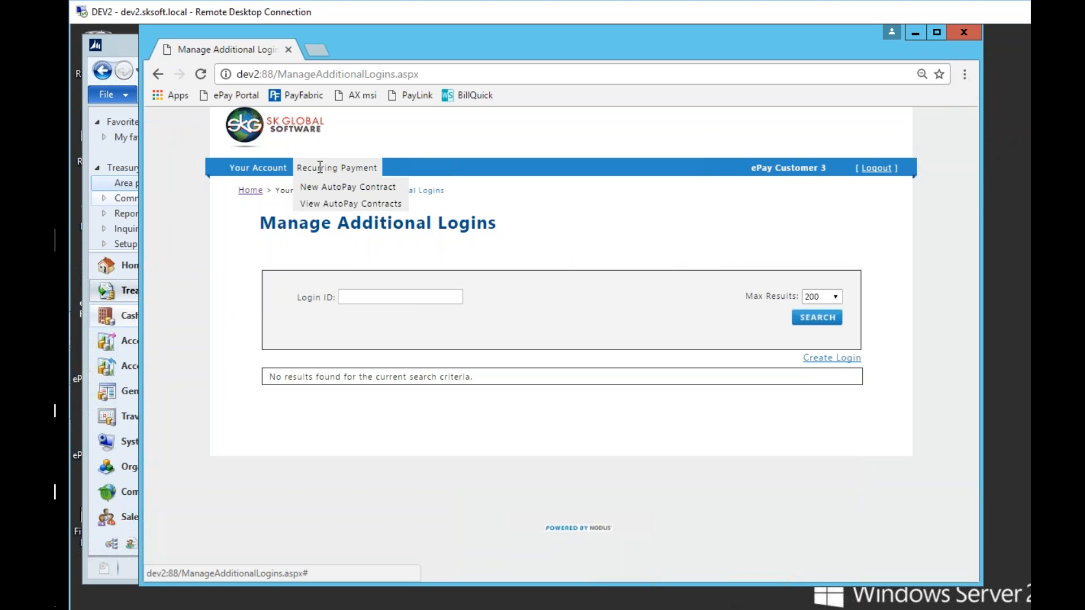
{"action": "left_click", "coordinate": [328, 187]}
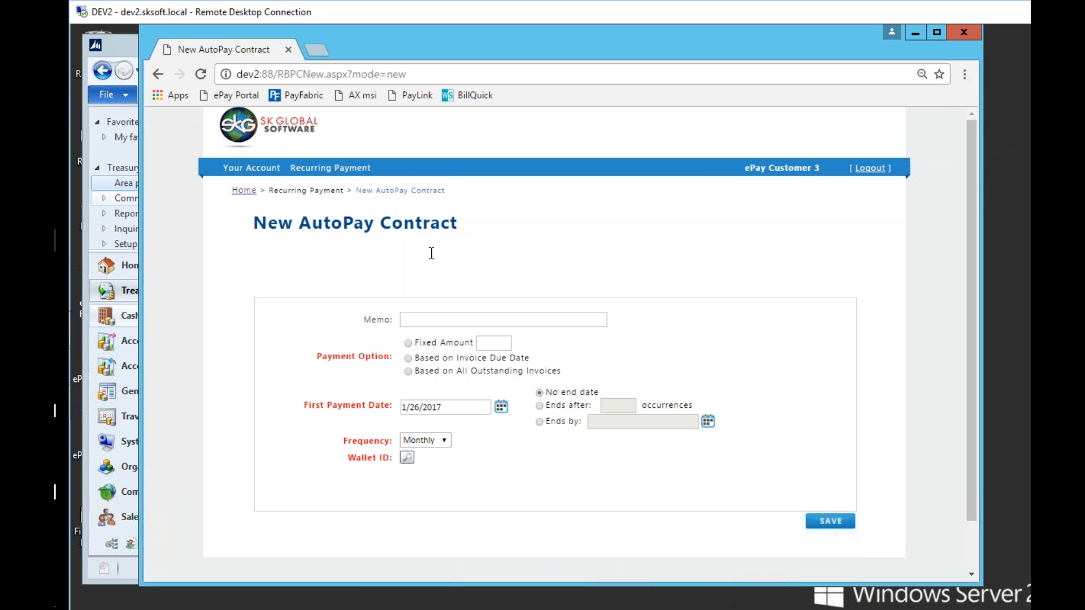
{"action": "left_click", "coordinate": [461, 319]}
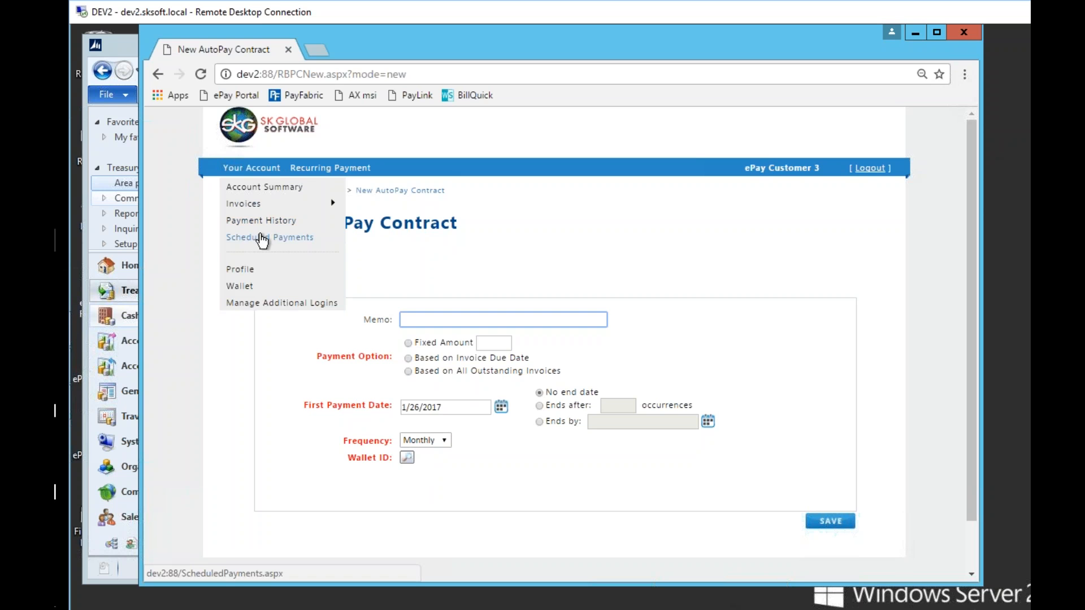
Check the Scheduled Payments page and return to the Wallet to review the stored tender types
{"action": "left_click", "coordinate": [266, 238]}
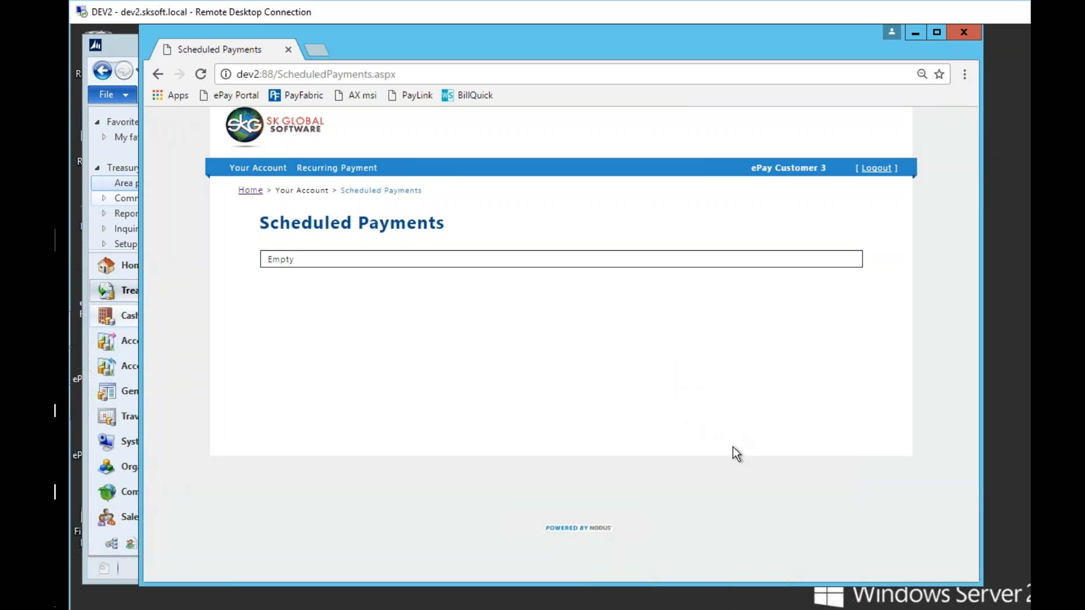
{"action": "mouse_move", "coordinate": [253, 169]}
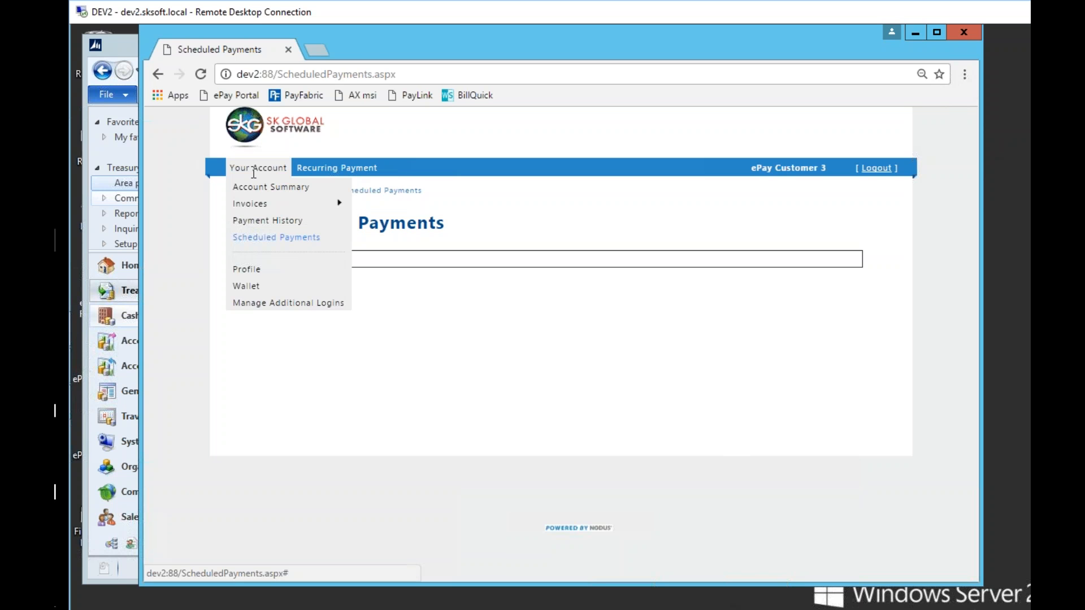
{"action": "mouse_move", "coordinate": [314, 167]}
{"action": "left_click", "coordinate": [241, 287]}
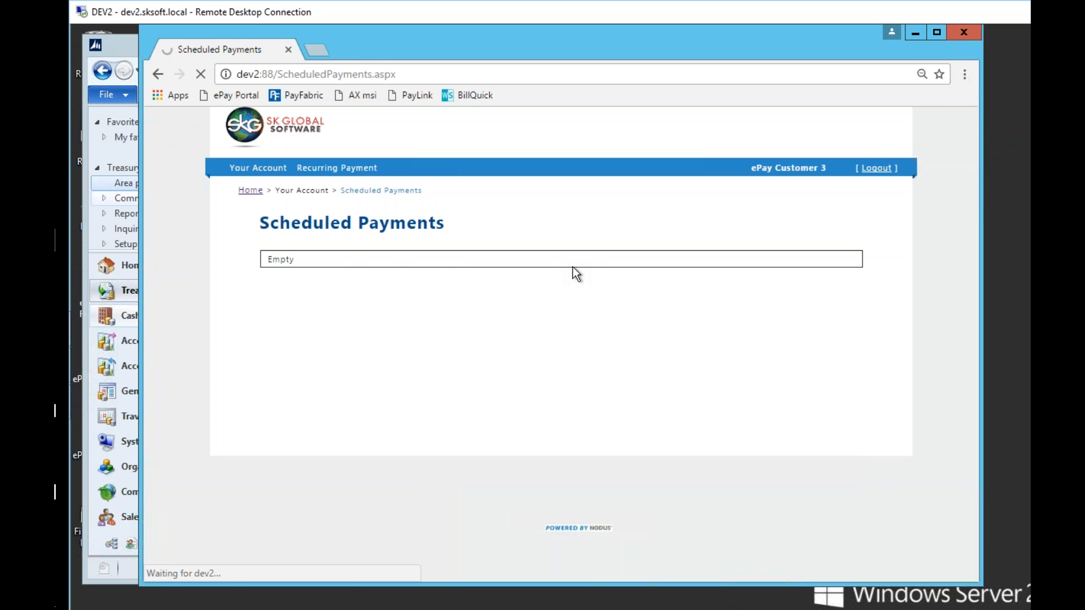
{"action": "mouse_move", "coordinate": [262, 165]}
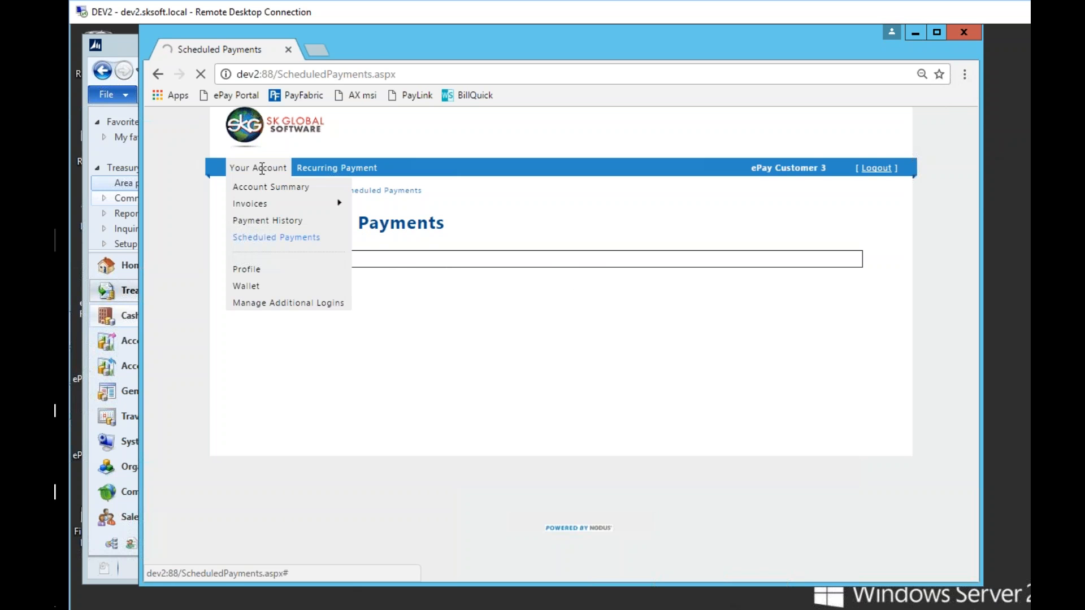
{"action": "left_click", "coordinate": [252, 287]}
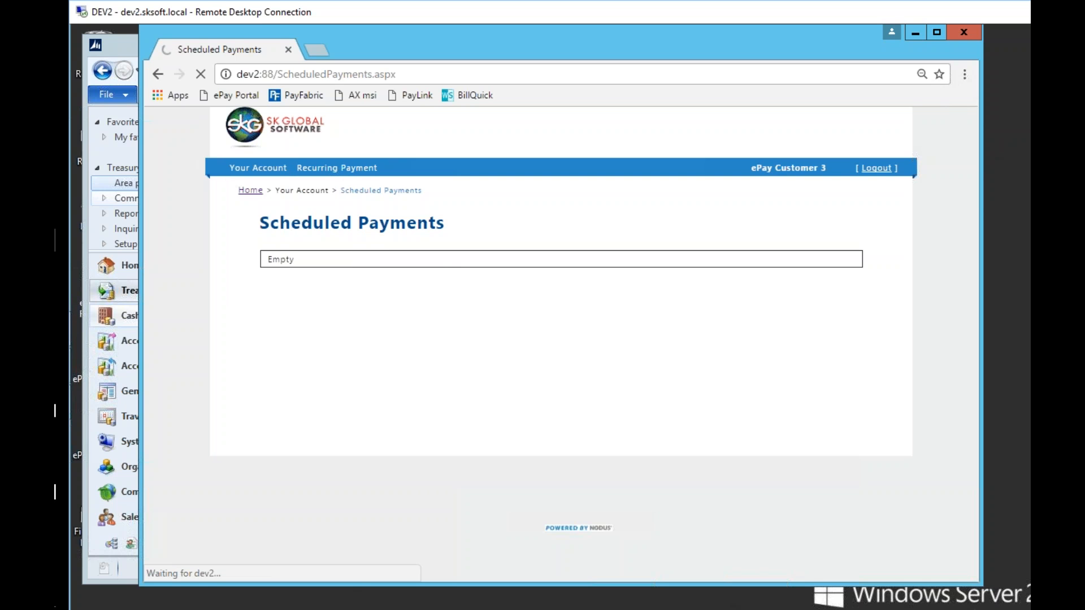
{"action": "left_click_drag", "start_coordinate": [361, 37], "coordinate": [355, 39]}
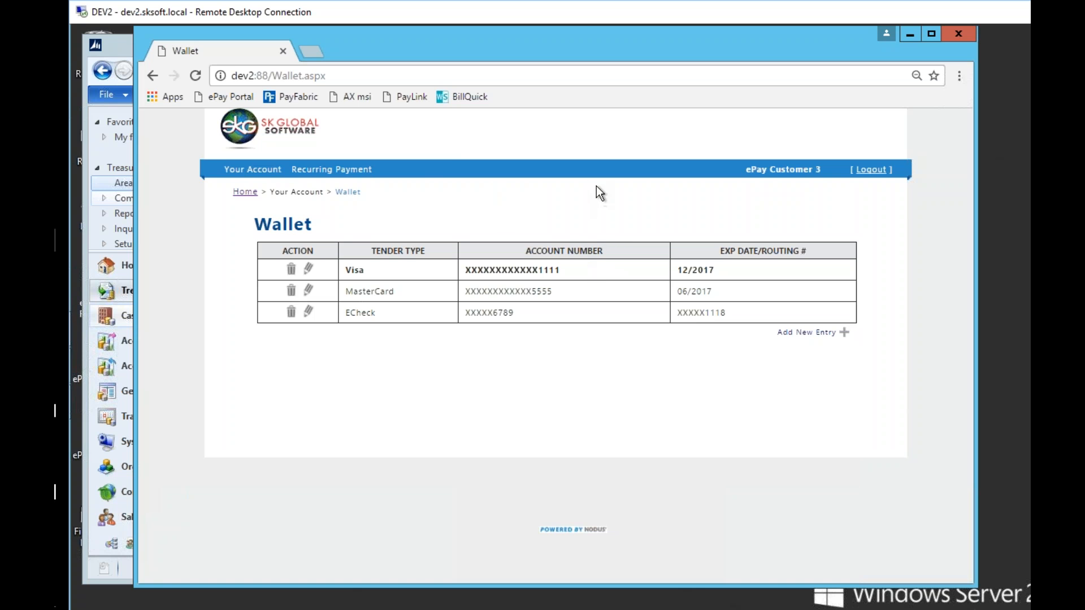
Log out of the customer account and log in to ePay as CSRTest, using the saved account password
{"action": "left_click", "coordinate": [870, 169]}
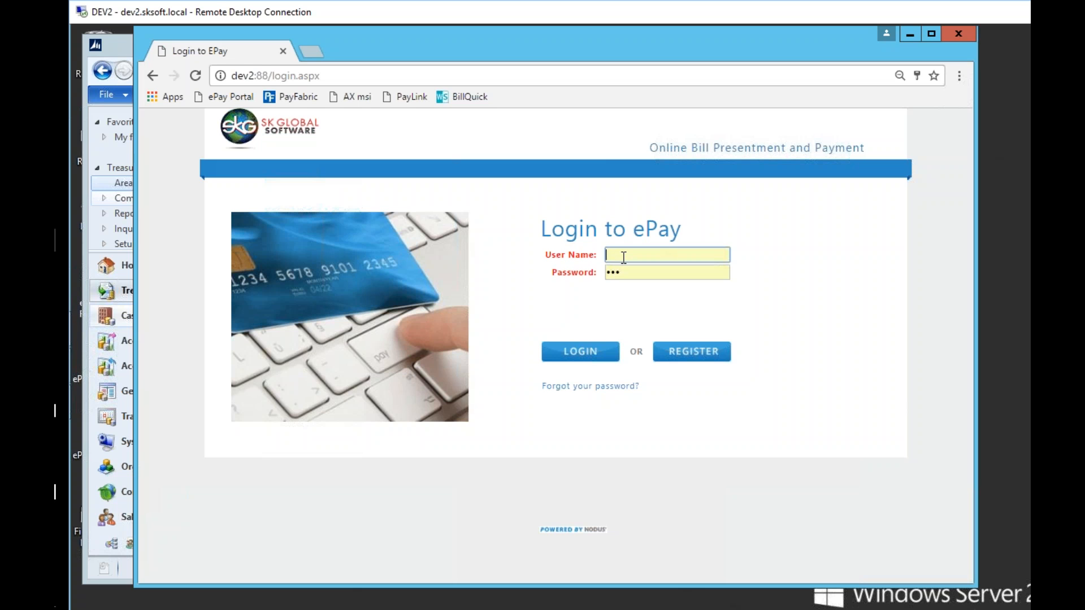
{"action": "left_click", "coordinate": [624, 258]}
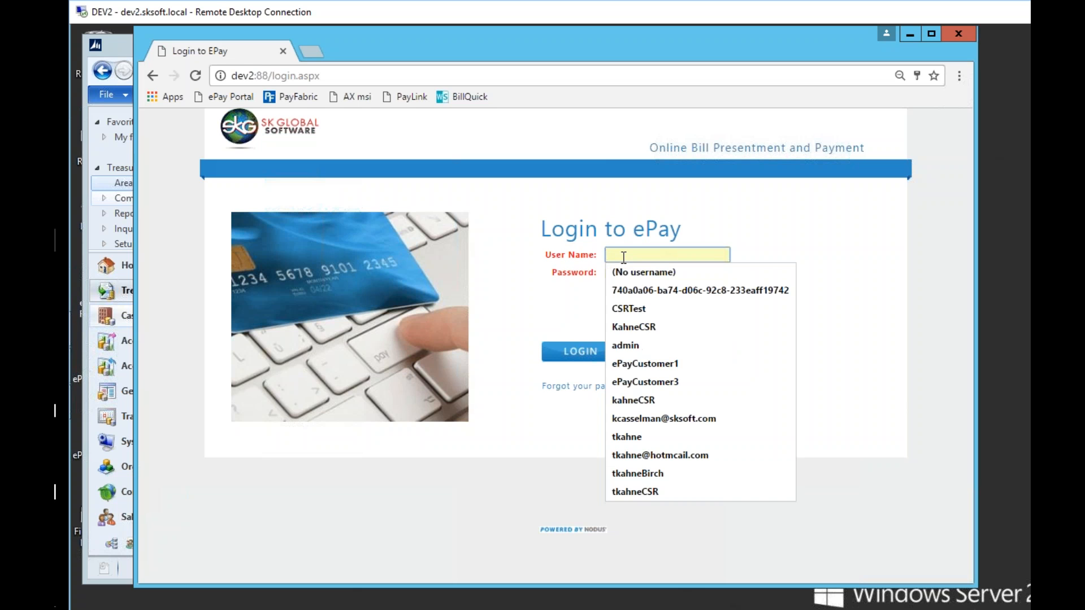
{"action": "left_click", "coordinate": [629, 309]}
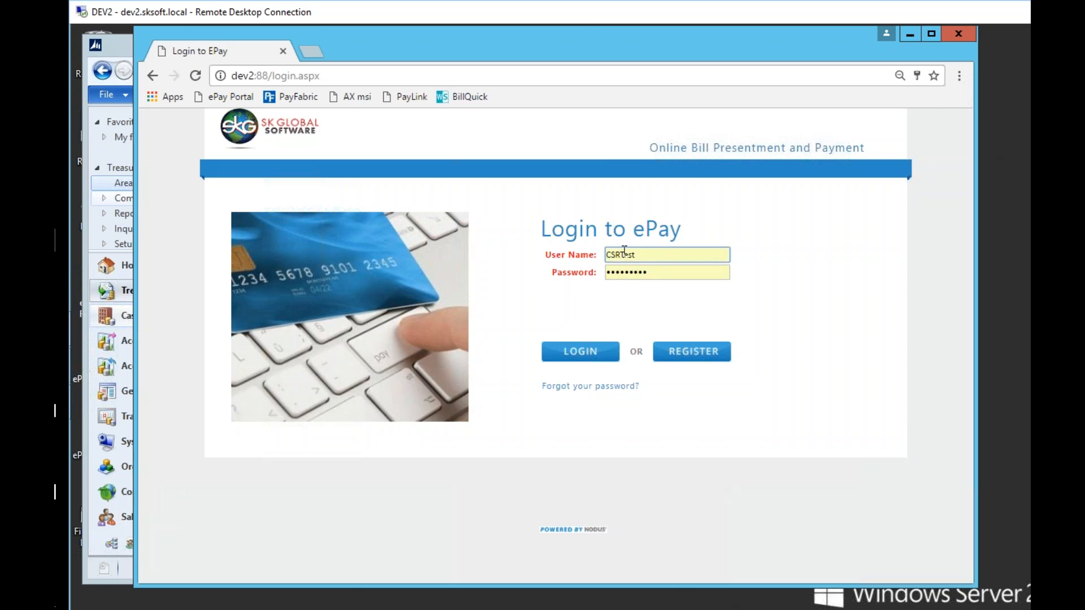
{"action": "left_click", "coordinate": [591, 346]}
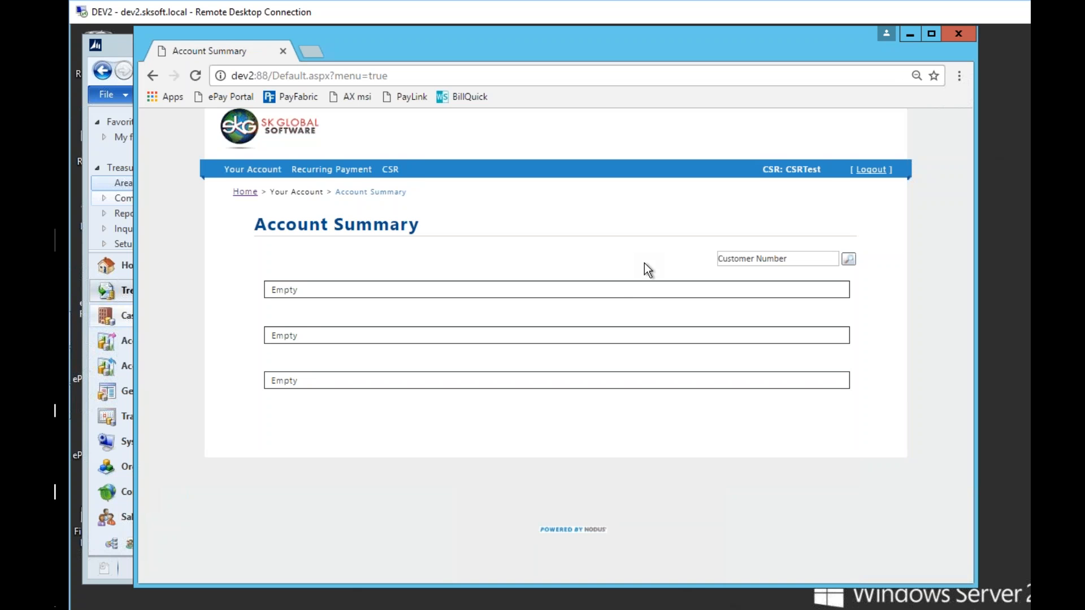
Look up ePay Customer 3 and review its account summary and Wallet
{"action": "left_click", "coordinate": [850, 261]}
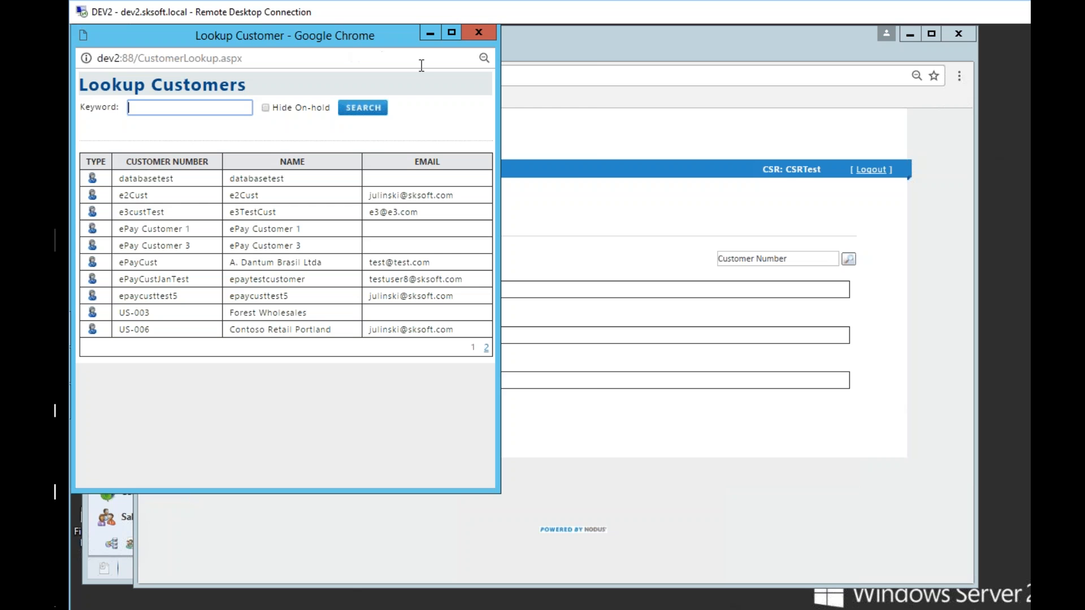
{"action": "left_click_drag", "start_coordinate": [389, 40], "coordinate": [484, 57]}
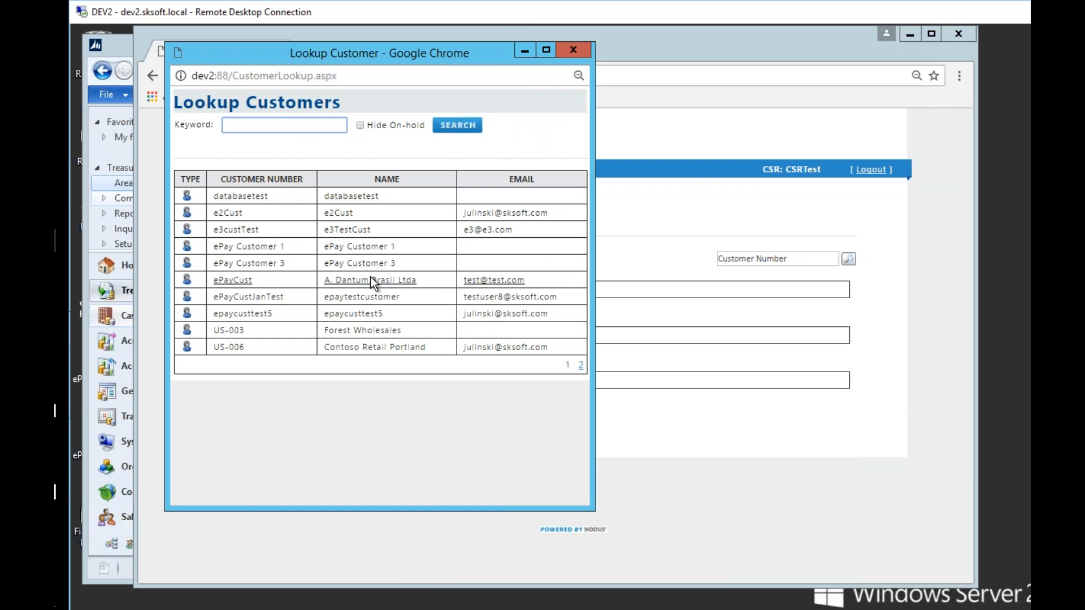
{"action": "left_click", "coordinate": [265, 264]}
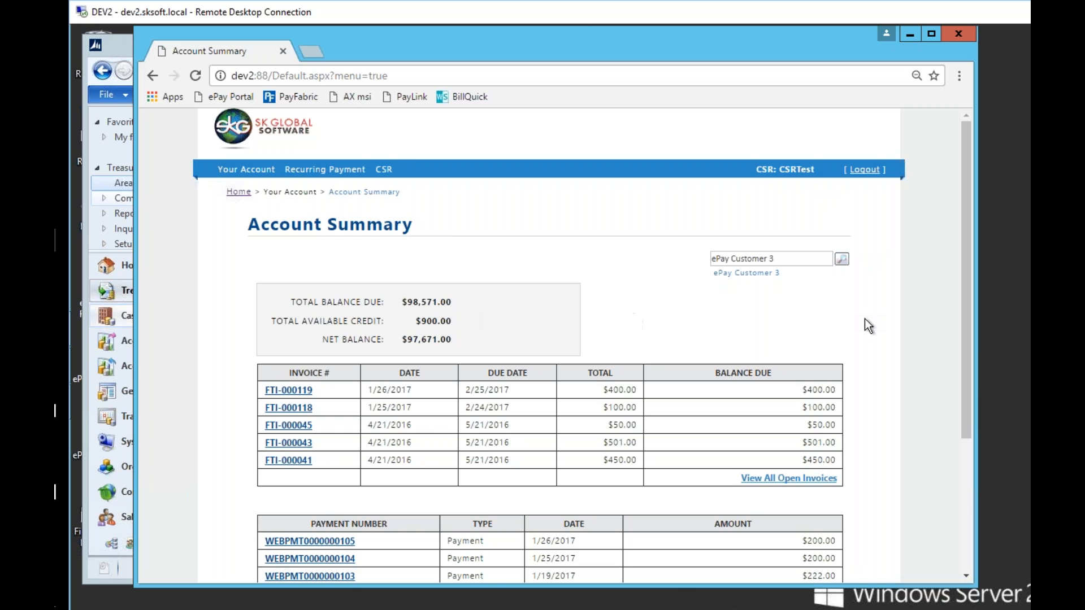
{"action": "scroll", "coordinate": [966, 316], "scroll_direction": "down", "scroll_amount": 2}
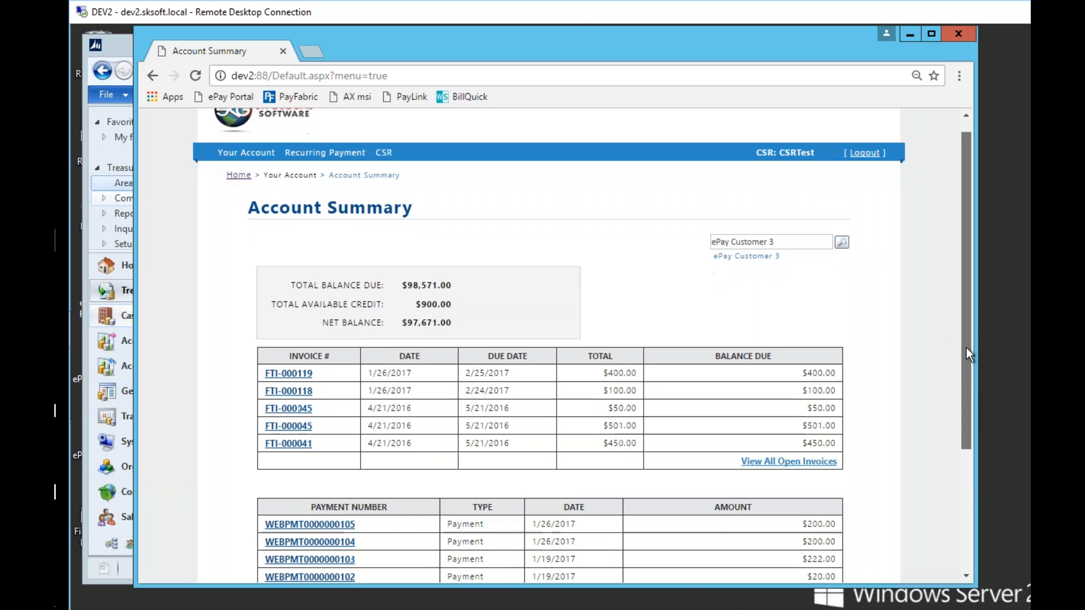
{"action": "scroll", "coordinate": [978, 328], "scroll_direction": "up", "scroll_amount": 2}
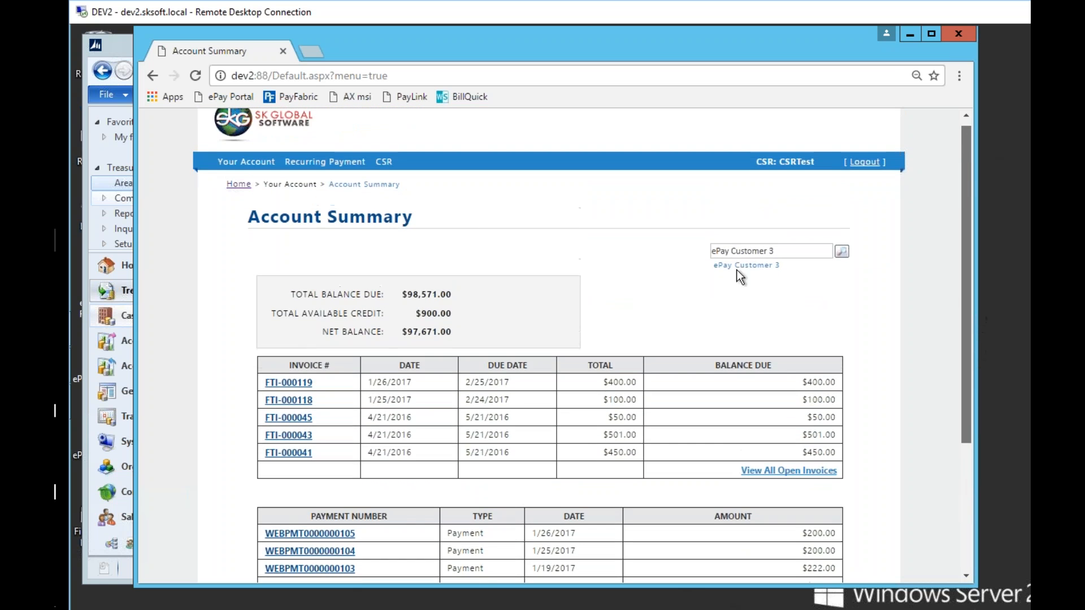
{"action": "mouse_move", "coordinate": [260, 165]}
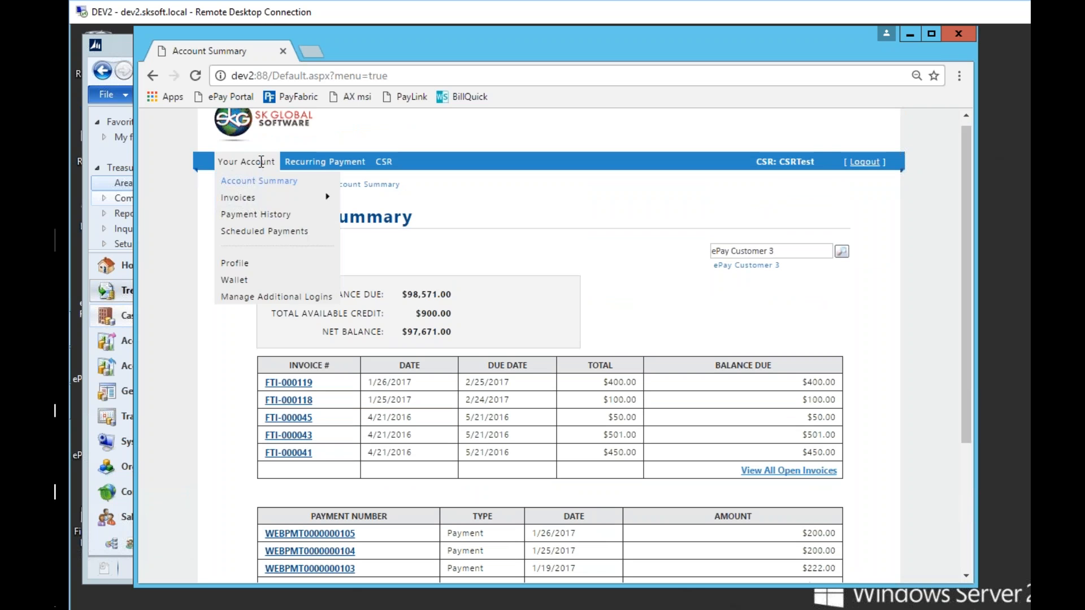
{"action": "left_click", "coordinate": [240, 280]}
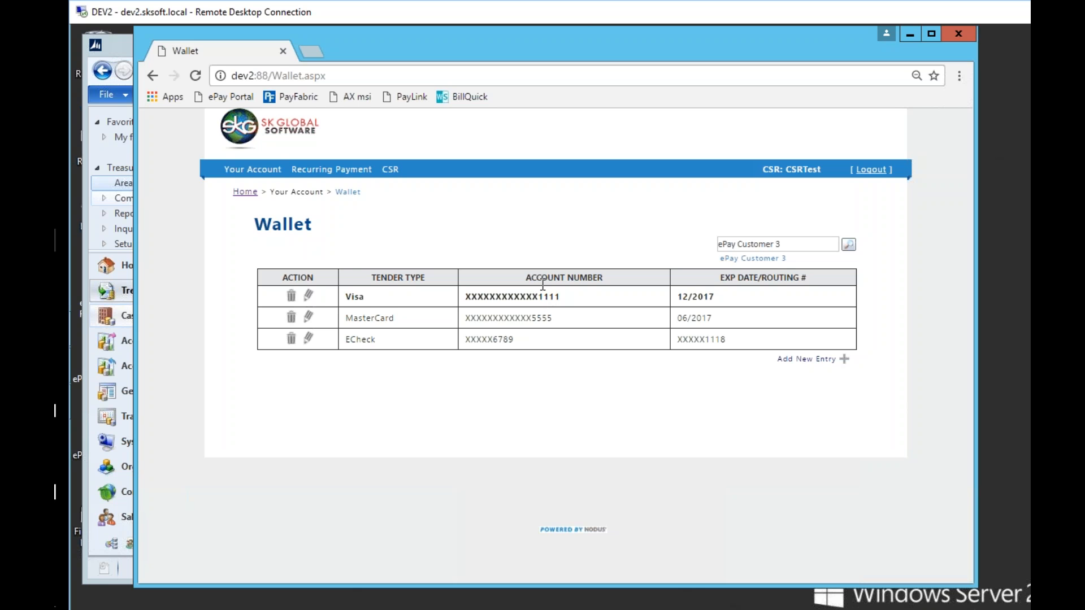
{"action": "mouse_move", "coordinate": [252, 170]}
Switch the customer to Forest Wholesales and view its Wallet and outstanding invoices
{"action": "left_click", "coordinate": [849, 245]}
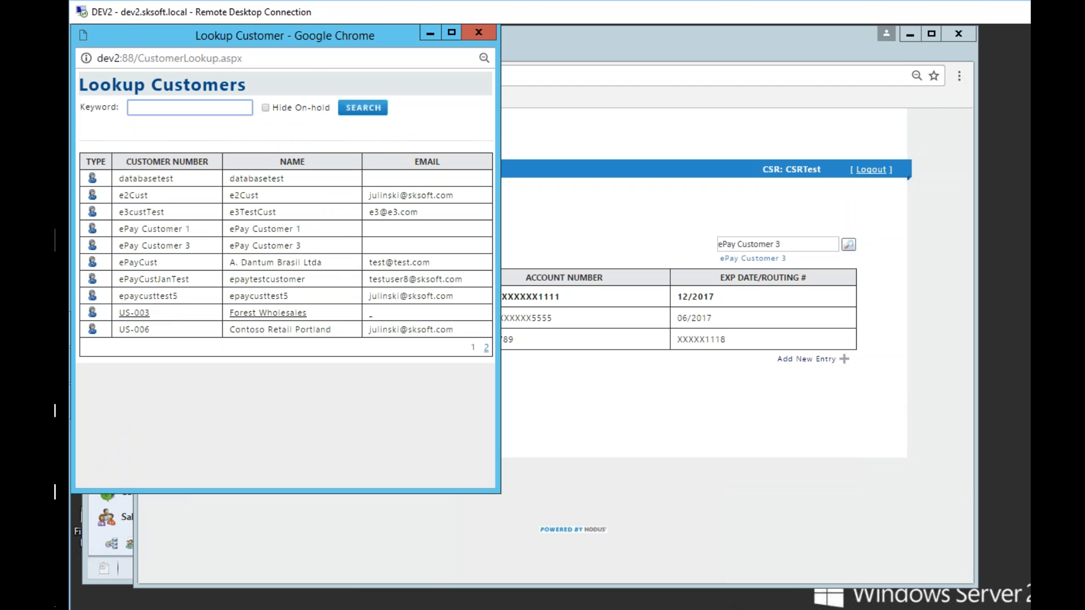
{"action": "left_click", "coordinate": [158, 314]}
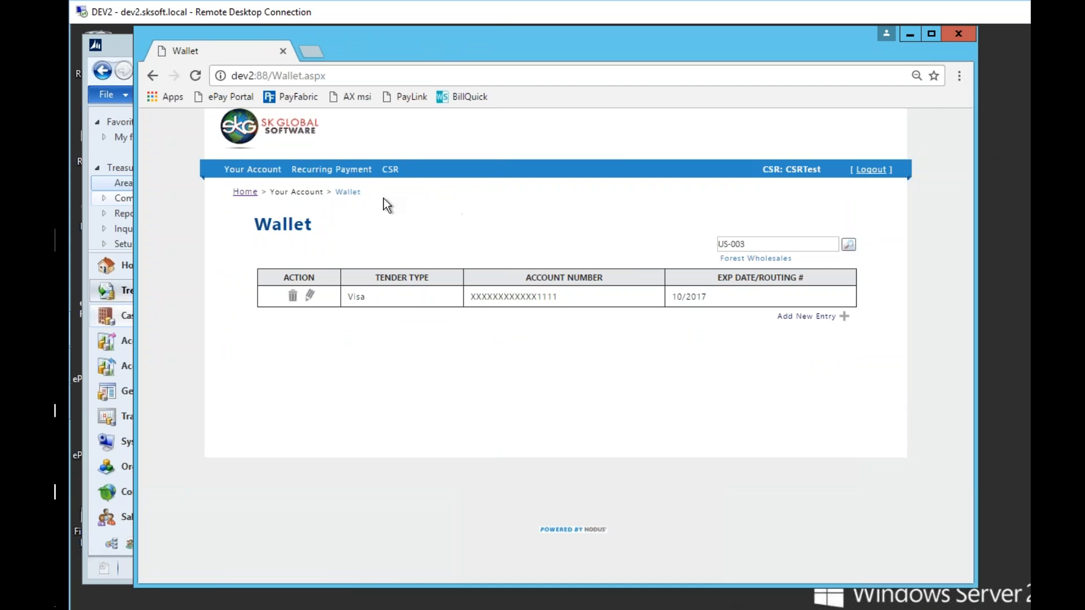
{"action": "mouse_move", "coordinate": [276, 205]}
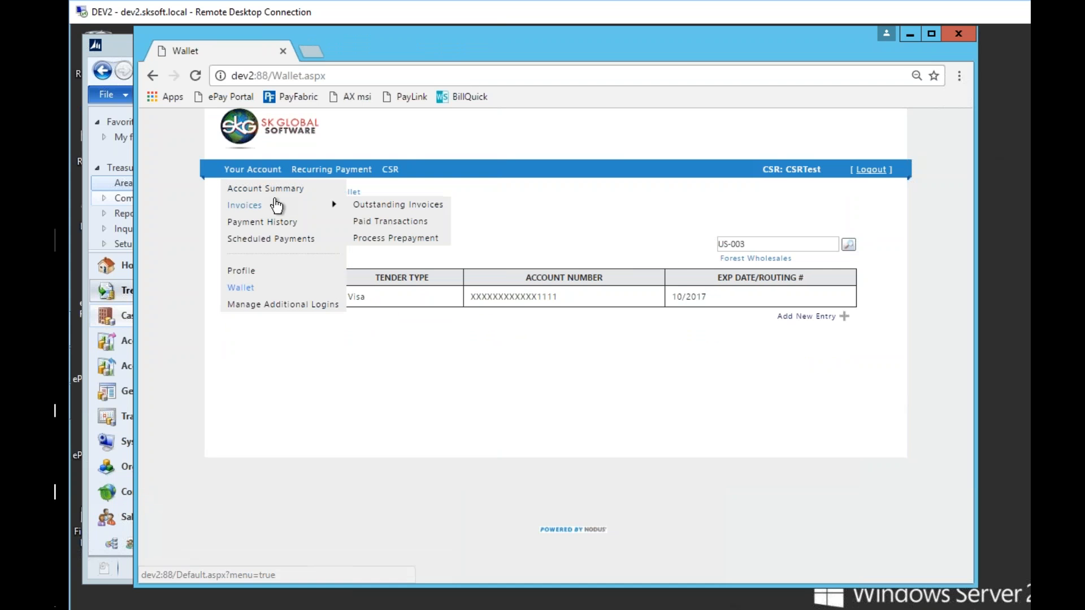
{"action": "left_click", "coordinate": [362, 205]}
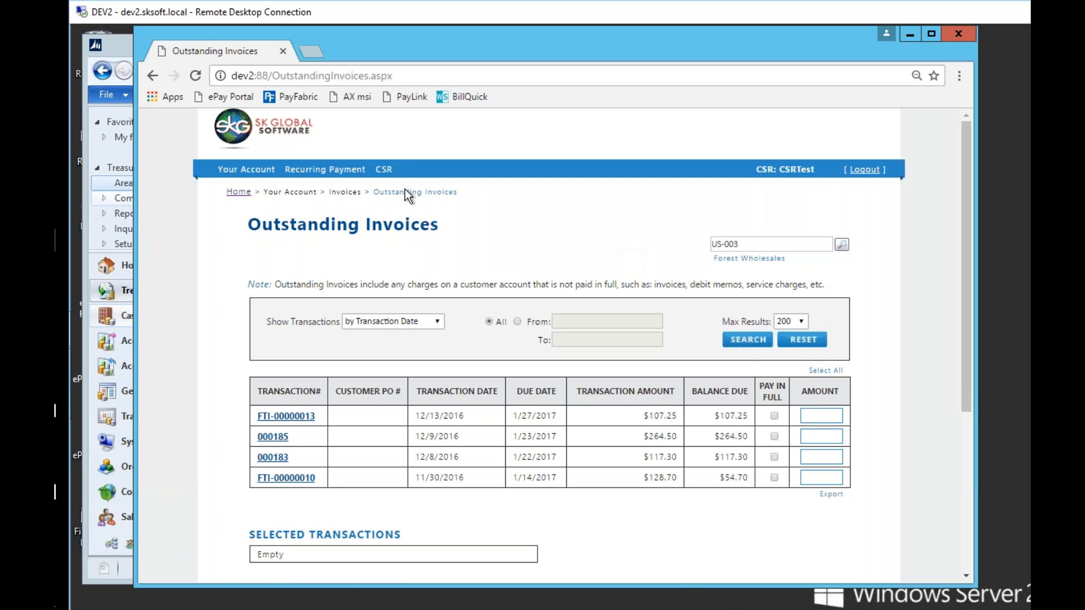
{"action": "mouse_move", "coordinate": [385, 168]}
Log out of the CSR account and log in to ePay as admin, using the saved account password
{"action": "left_click_drag", "start_coordinate": [470, 40], "coordinate": [485, 47]}
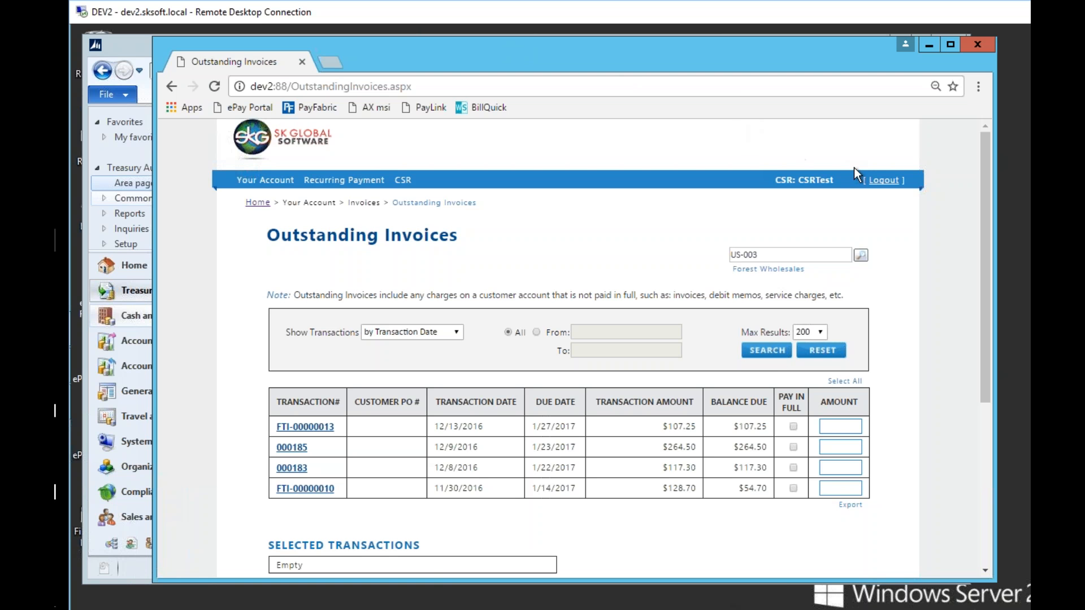
{"action": "left_click", "coordinate": [881, 180]}
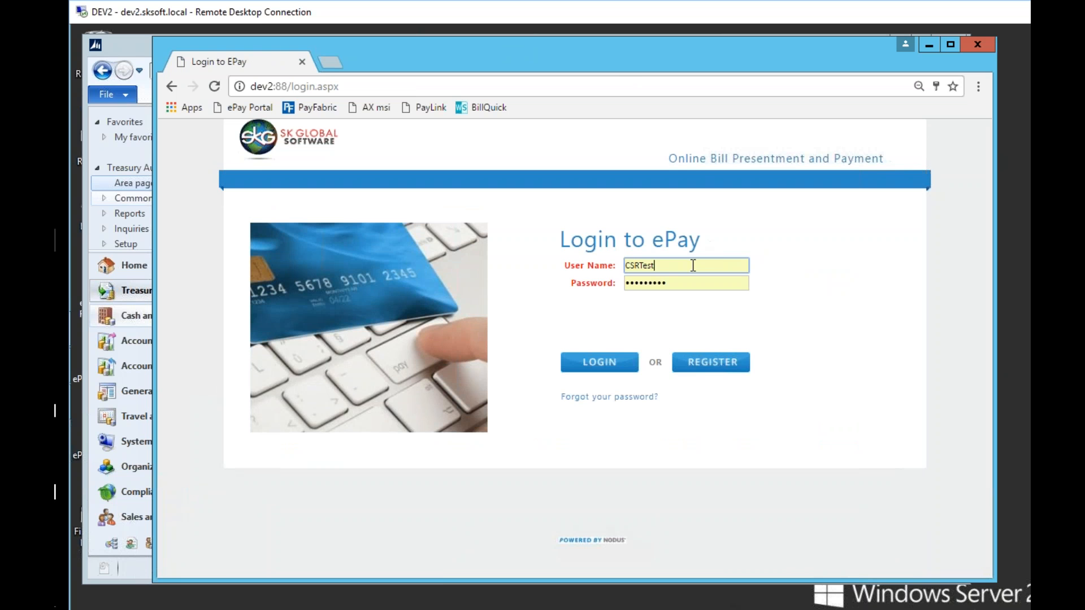
{"action": "right_click", "coordinate": [645, 272]}
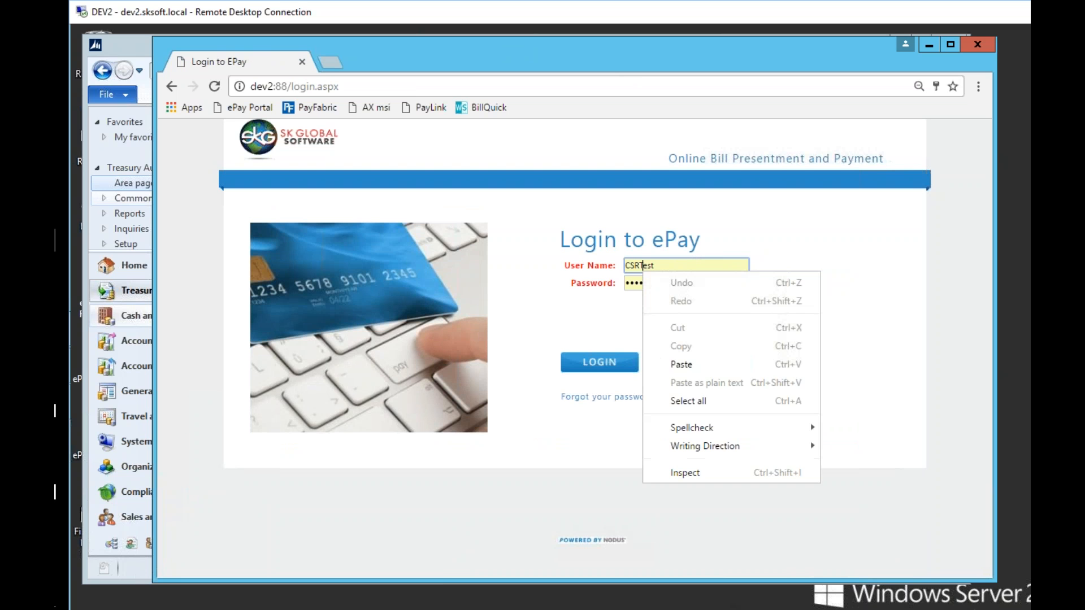
{"action": "left_click", "coordinate": [636, 265]}
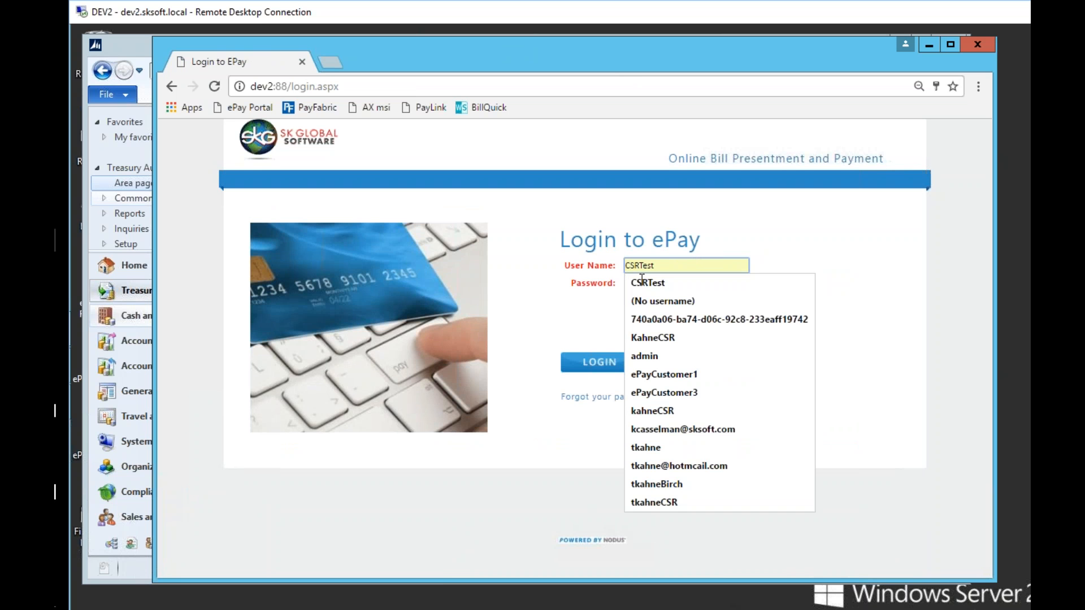
{"action": "left_click", "coordinate": [645, 356]}
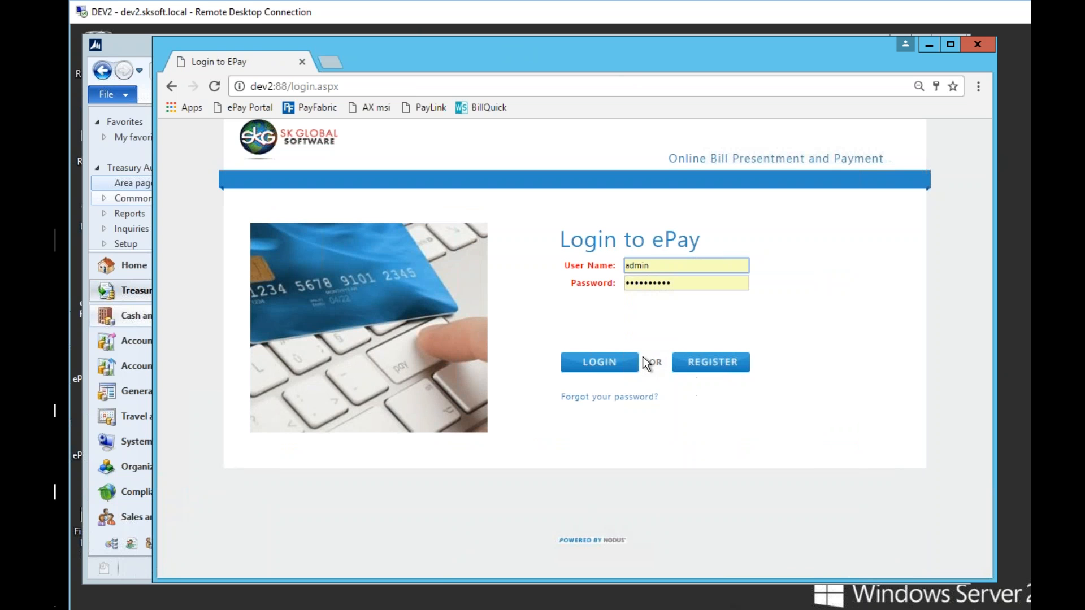
{"action": "left_click", "coordinate": [606, 364]}
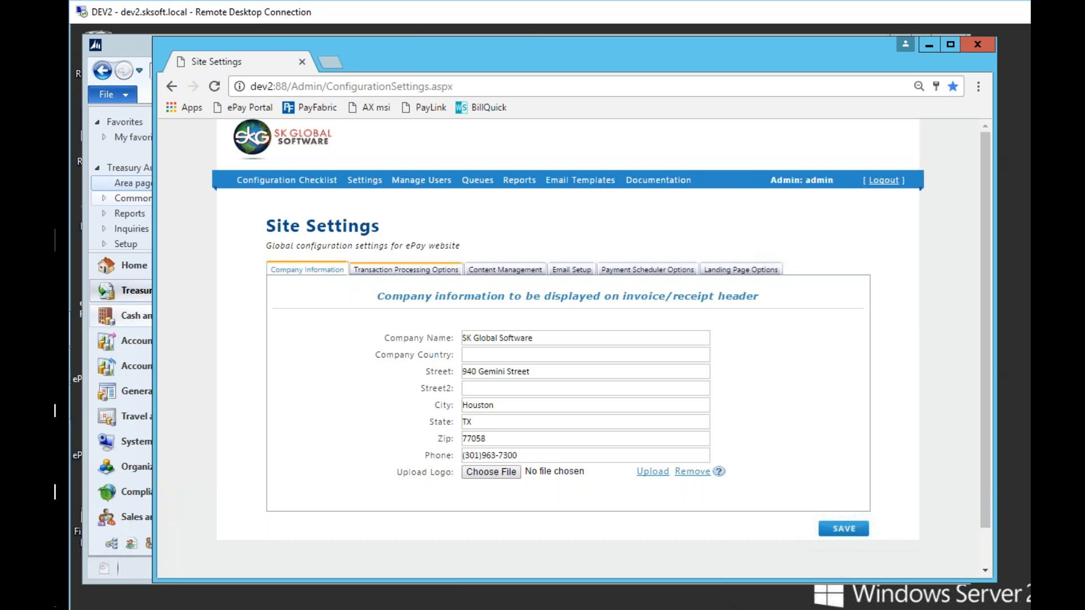
Review the site settings for transaction processing, content management, email setup, payment scheduler and landing pages
{"action": "left_click", "coordinate": [408, 275]}
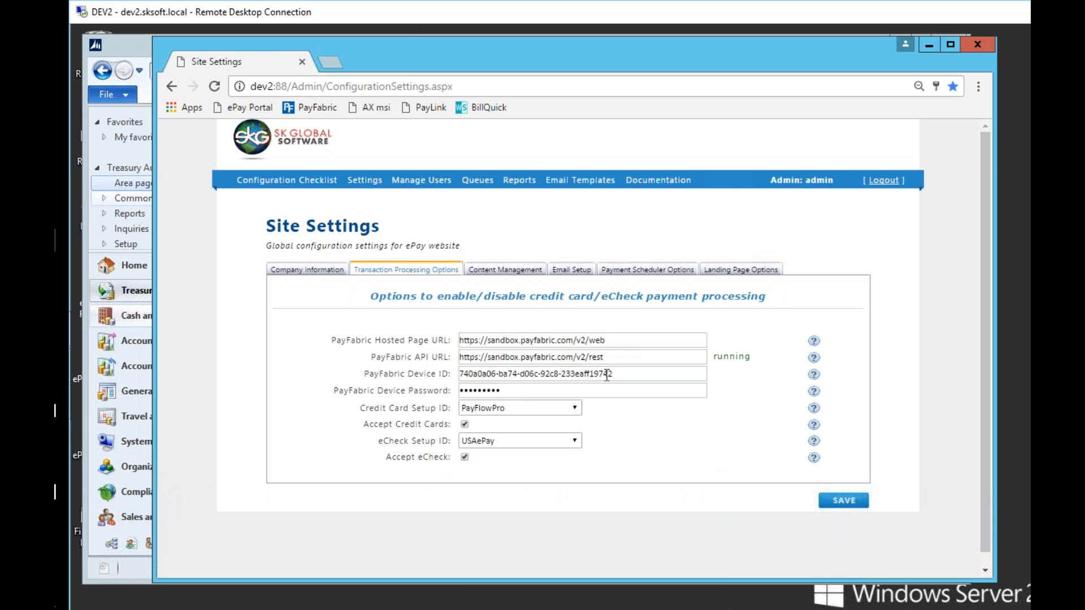
{"action": "left_click", "coordinate": [532, 270]}
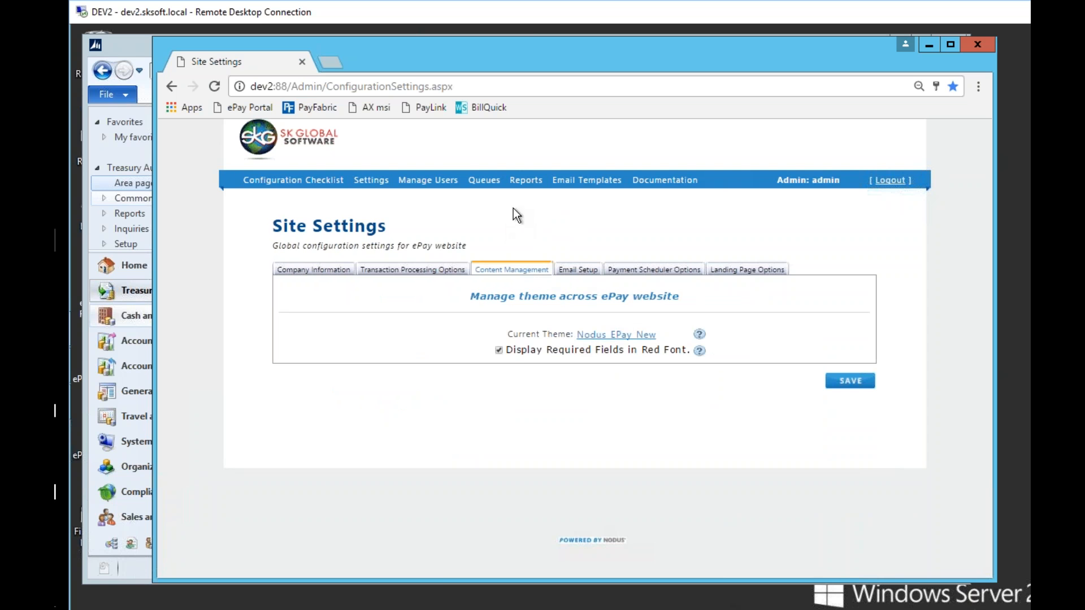
{"action": "left_click", "coordinate": [576, 270]}
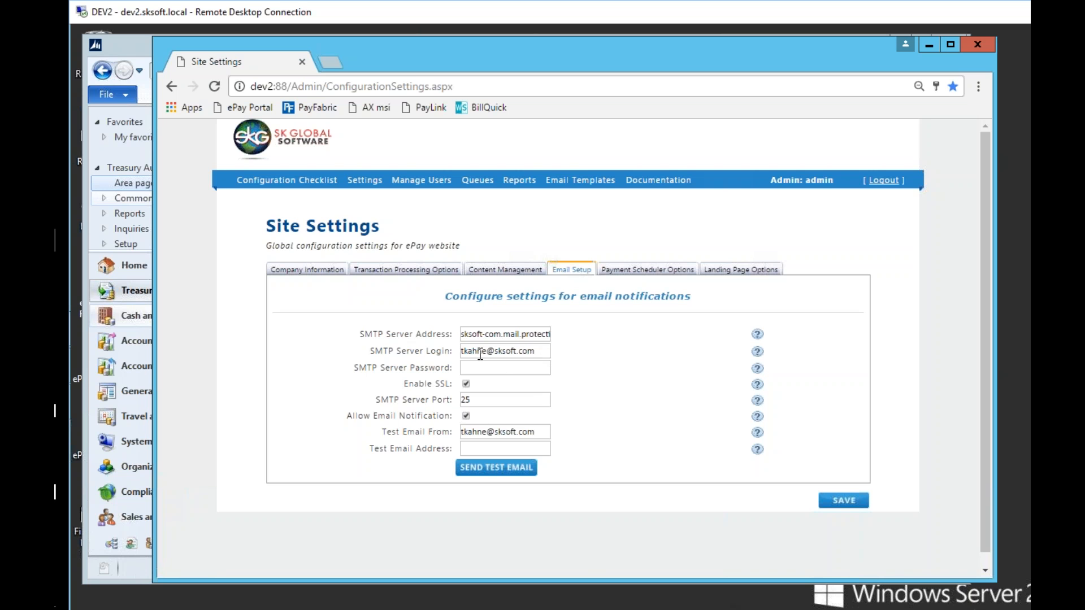
{"action": "left_click", "coordinate": [641, 272]}
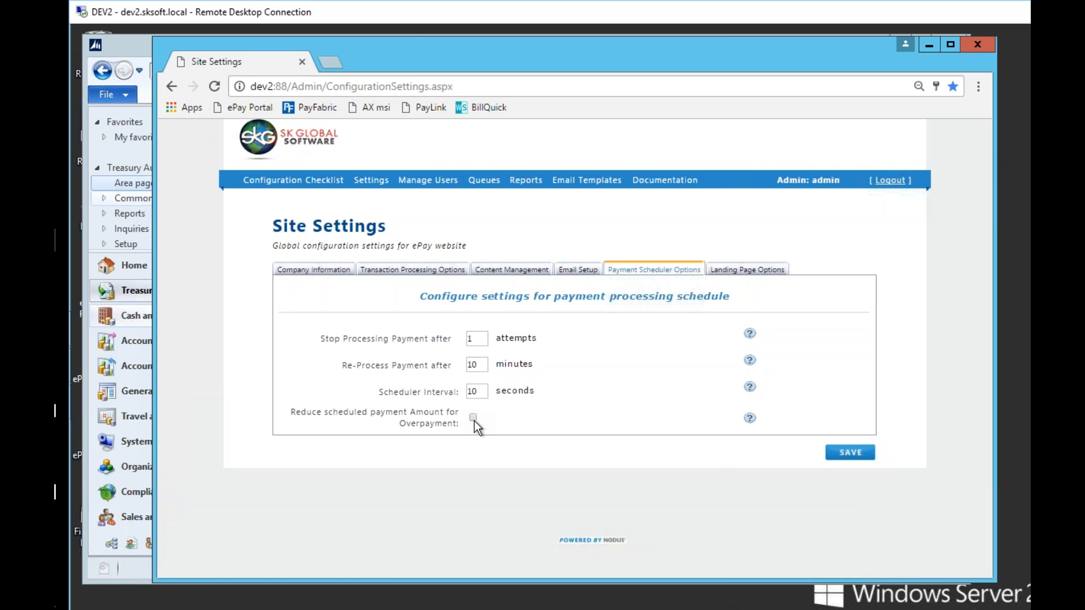
{"action": "mouse_move", "coordinate": [751, 422]}
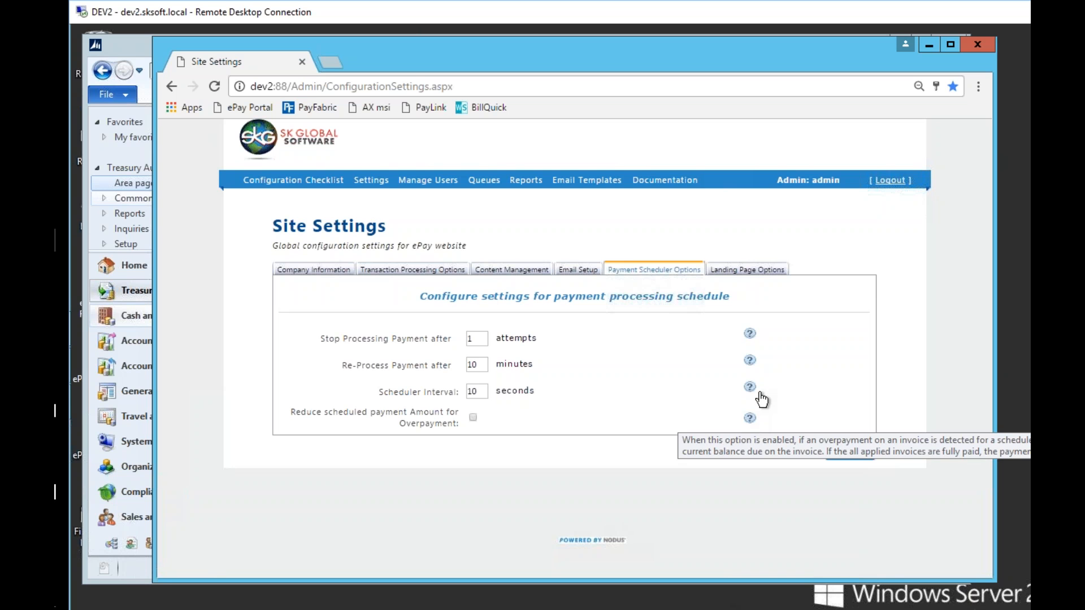
{"action": "left_click", "coordinate": [740, 272]}
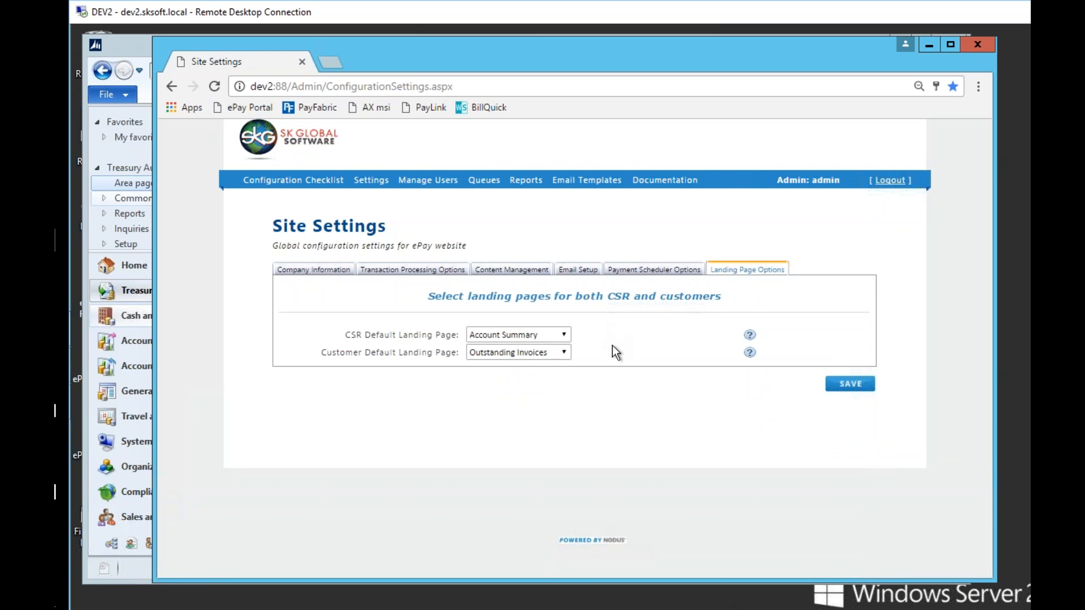
Open Feature Settings and examine the payment, customer wallet, past due invoice reminder and grid column options
{"action": "left_click", "coordinate": [371, 188]}
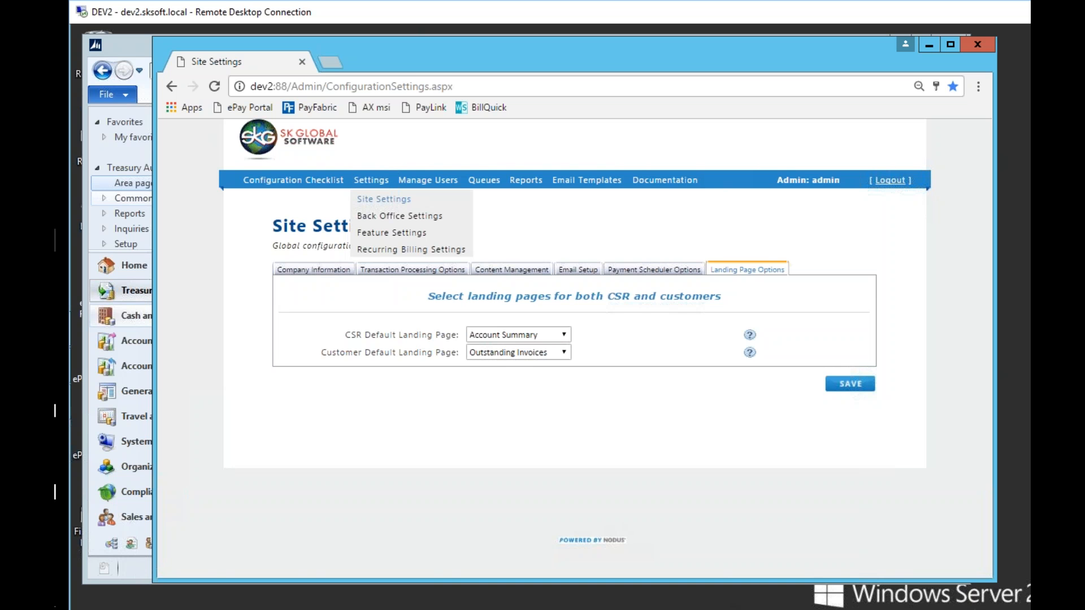
{"action": "left_click", "coordinate": [379, 236]}
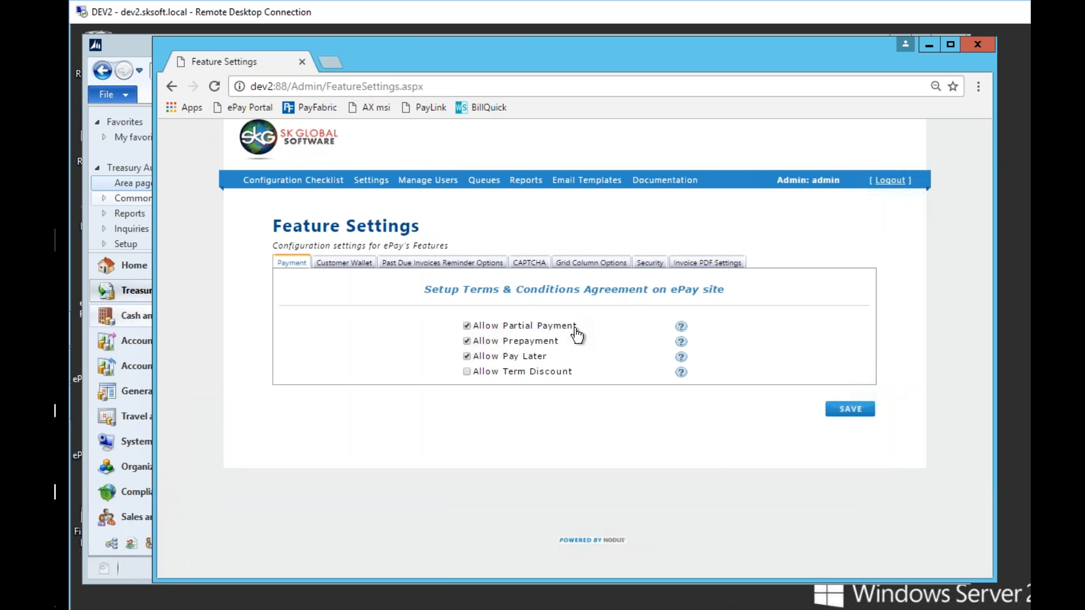
{"action": "mouse_move", "coordinate": [576, 333]}
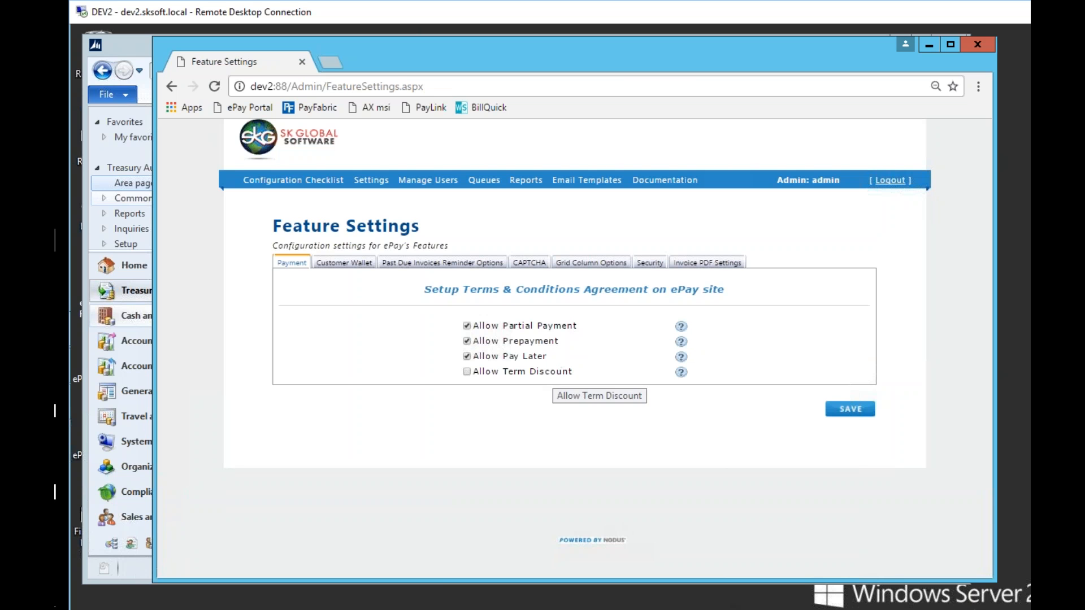
{"action": "left_click", "coordinate": [334, 265]}
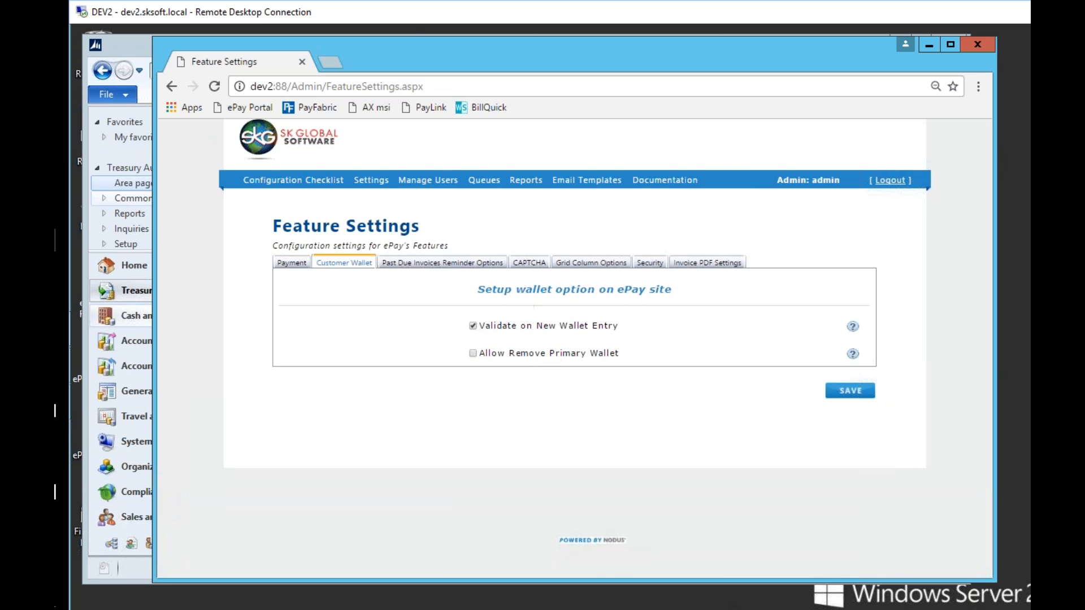
{"action": "left_click", "coordinate": [450, 264]}
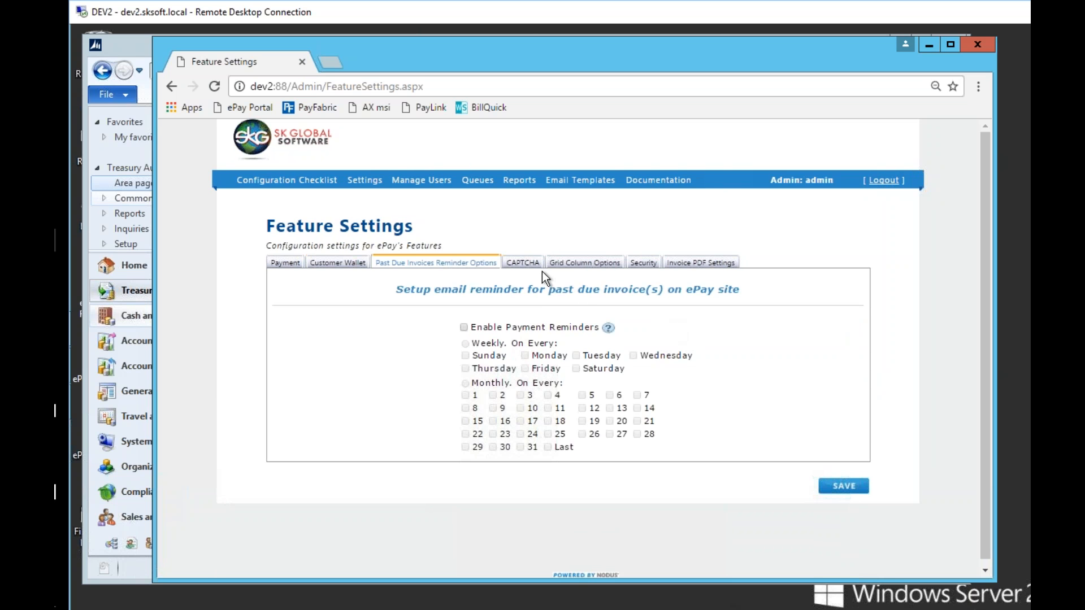
{"action": "left_click", "coordinate": [570, 264]}
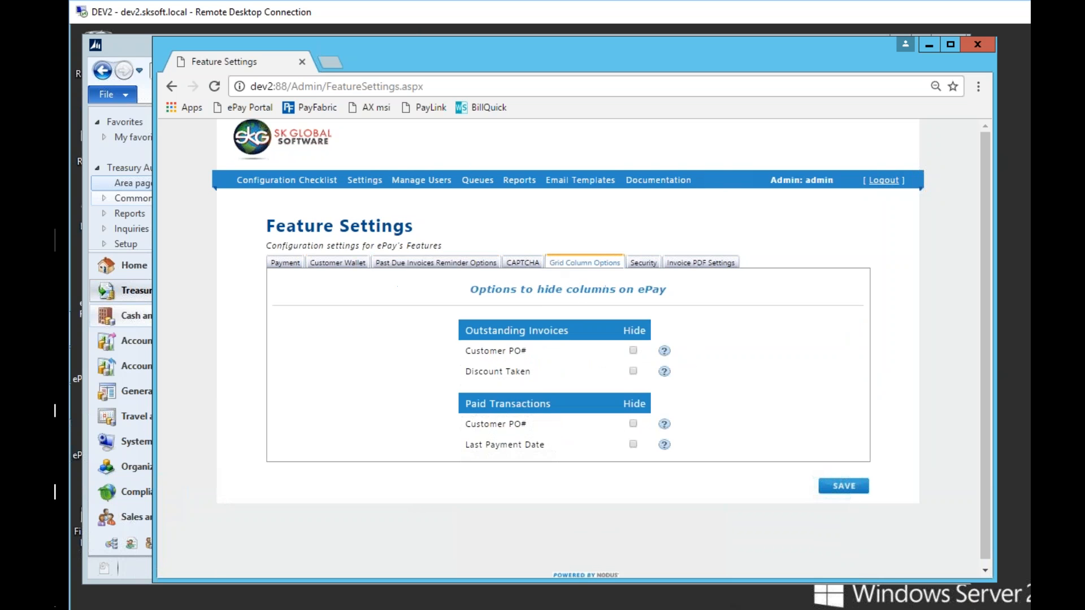
Examine the password and username rules in the security settings and the invoice PDF settings
{"action": "left_click", "coordinate": [649, 265]}
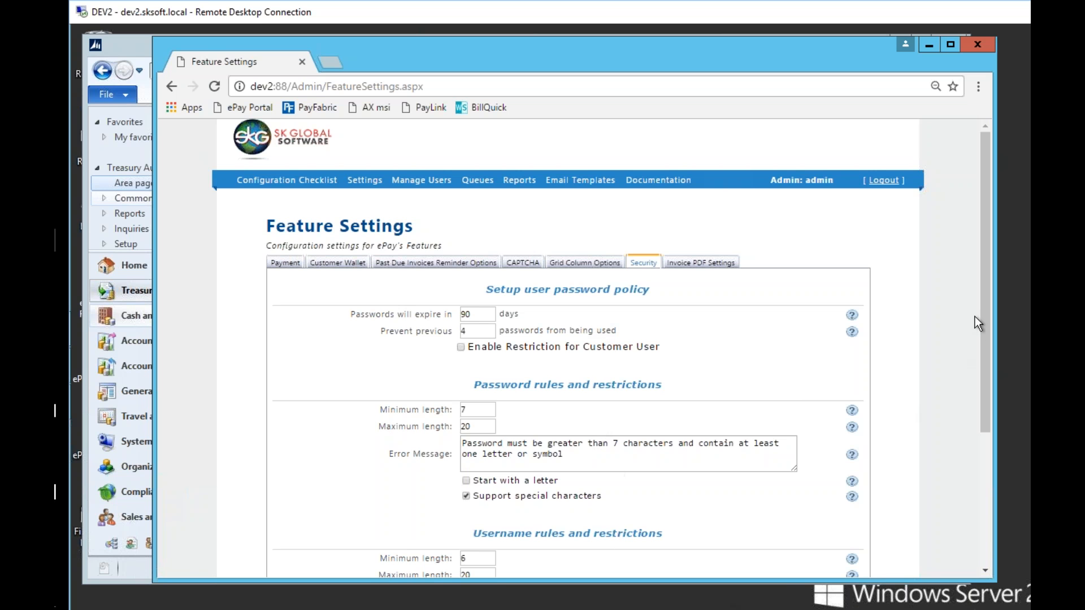
{"action": "scroll", "coordinate": [985, 328], "scroll_direction": "down", "scroll_amount": 3}
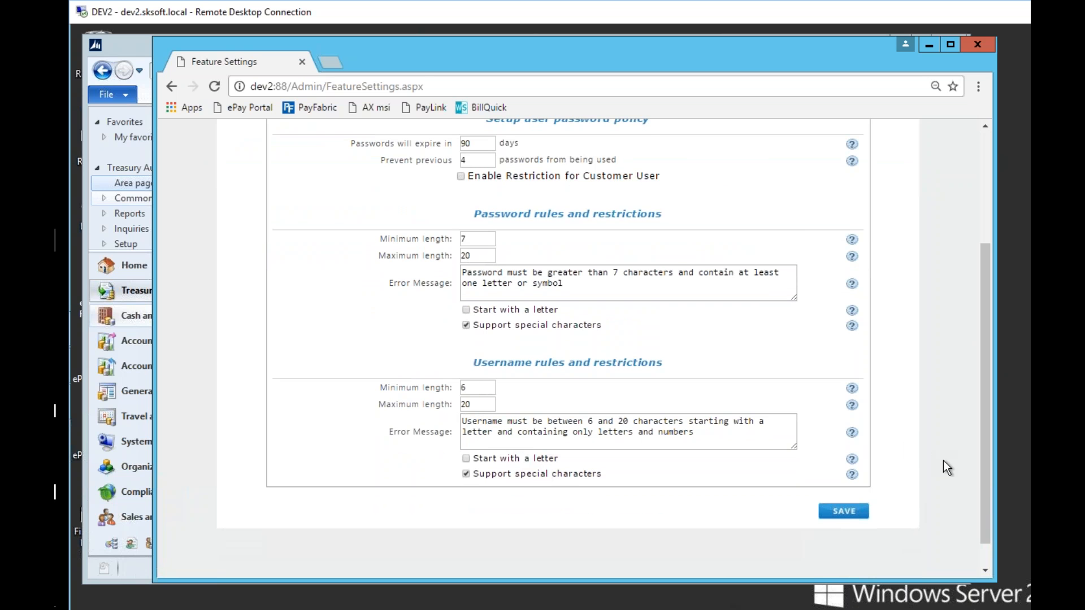
{"action": "left_click_drag", "start_coordinate": [986, 452], "coordinate": [987, 340]}
{"action": "left_click", "coordinate": [695, 266]}
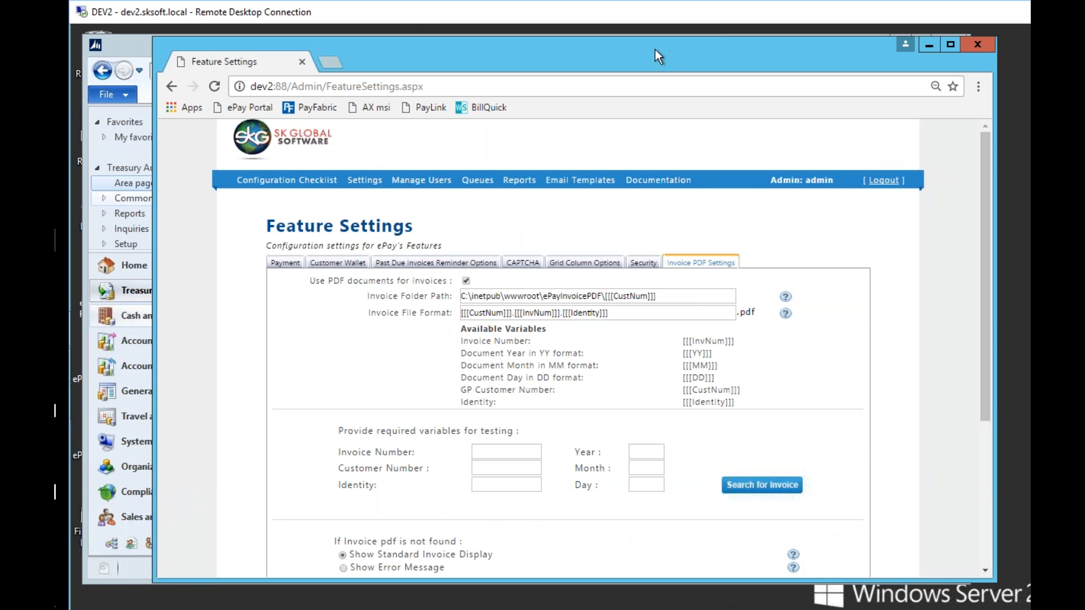
Browse the available email templates and revisit the grid column and past due invoice reminder options
{"action": "left_click_drag", "start_coordinate": [656, 49], "coordinate": [640, 50]}
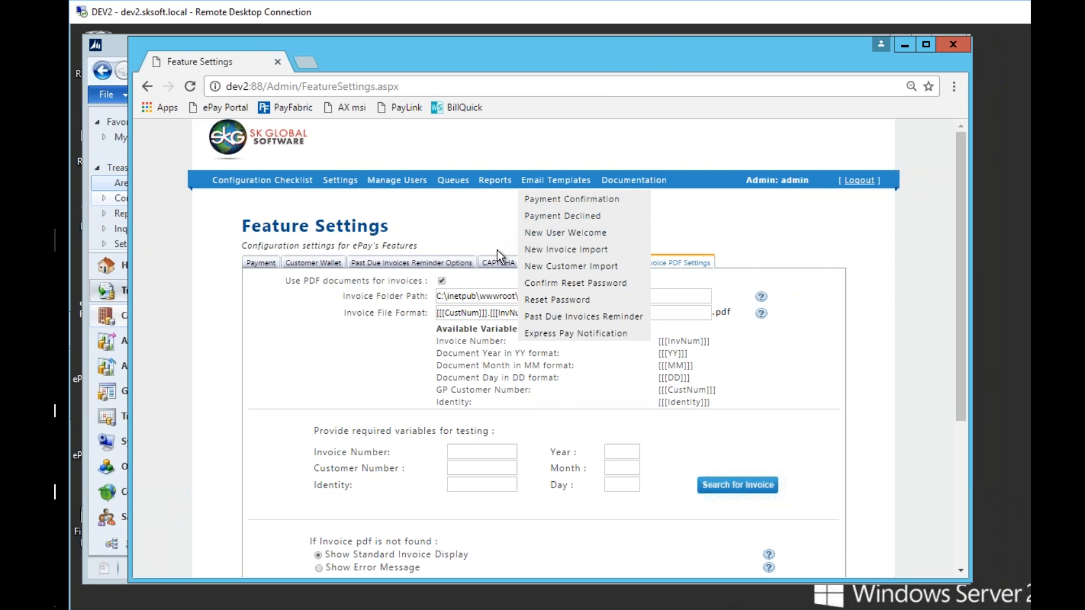
{"action": "left_click", "coordinate": [531, 265]}
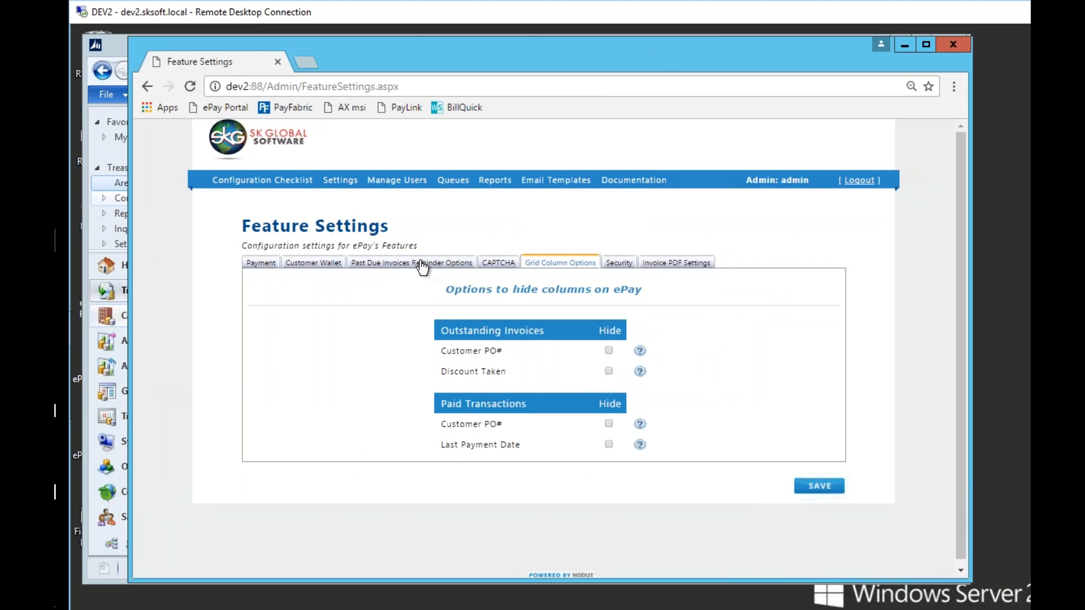
{"action": "left_click", "coordinate": [421, 266]}
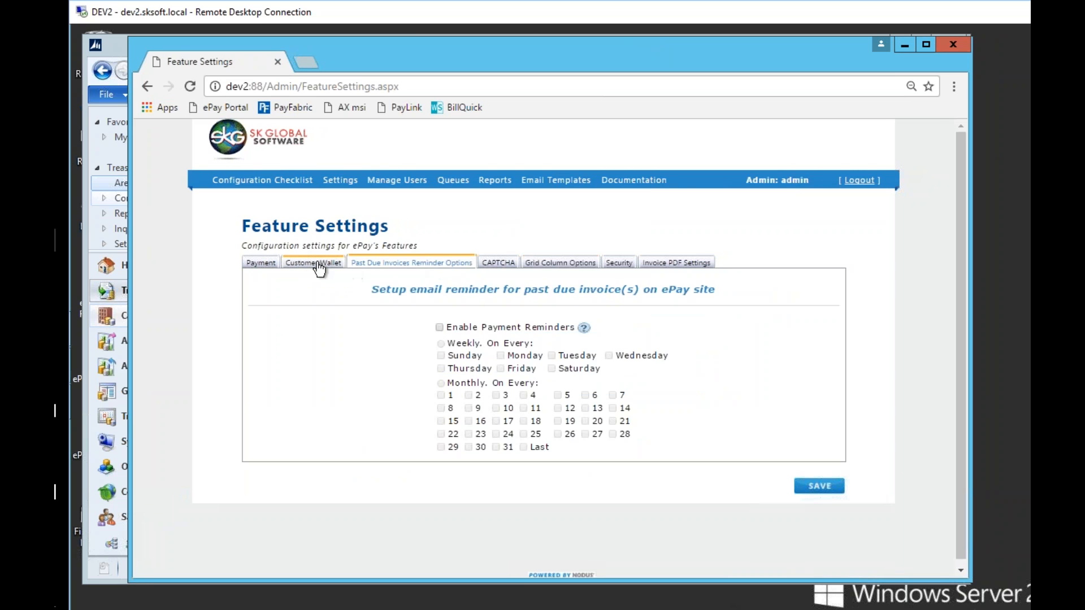
Revisit the customer wallet, payment and invoice PDF feature settings, and review the AutoPay rules in the recurring billing settings
{"action": "left_click", "coordinate": [320, 267]}
{"action": "left_click", "coordinate": [260, 268]}
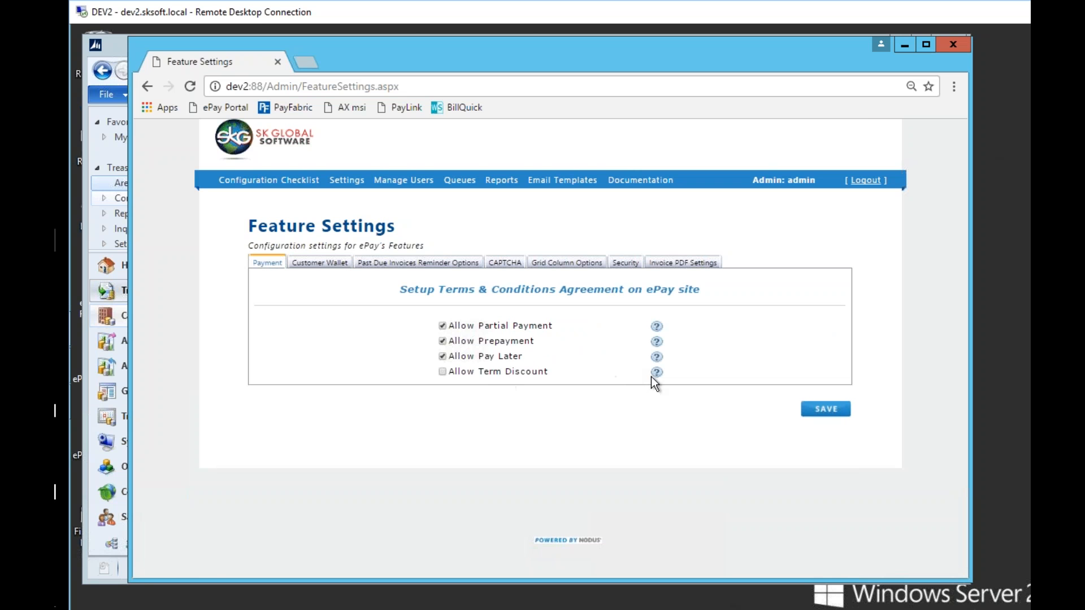
{"action": "mouse_move", "coordinate": [657, 374]}
{"action": "left_click", "coordinate": [679, 264]}
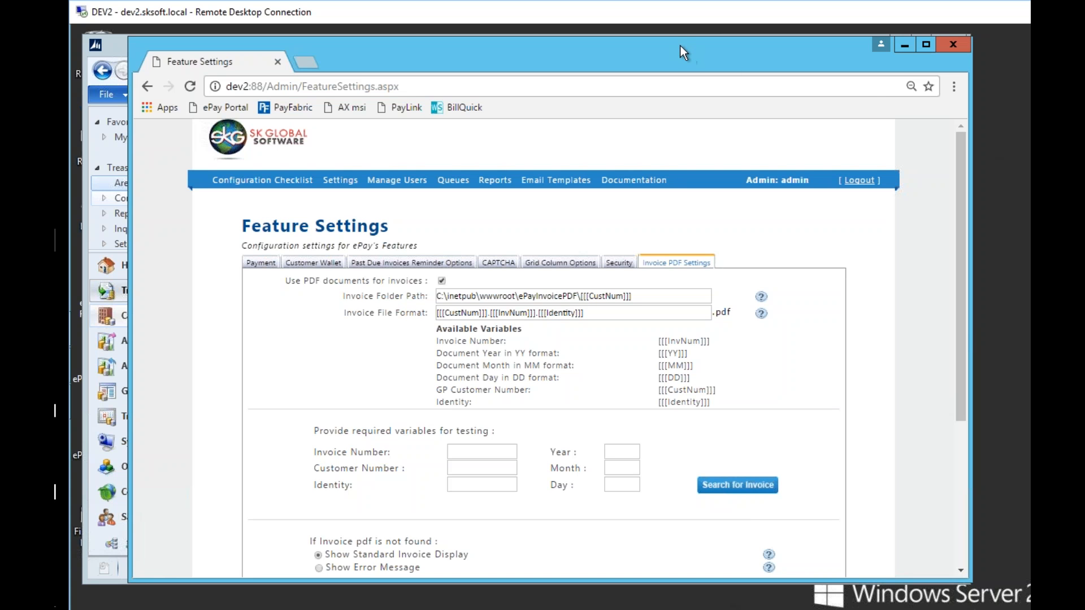
{"action": "left_click_drag", "start_coordinate": [681, 46], "coordinate": [681, 45]}
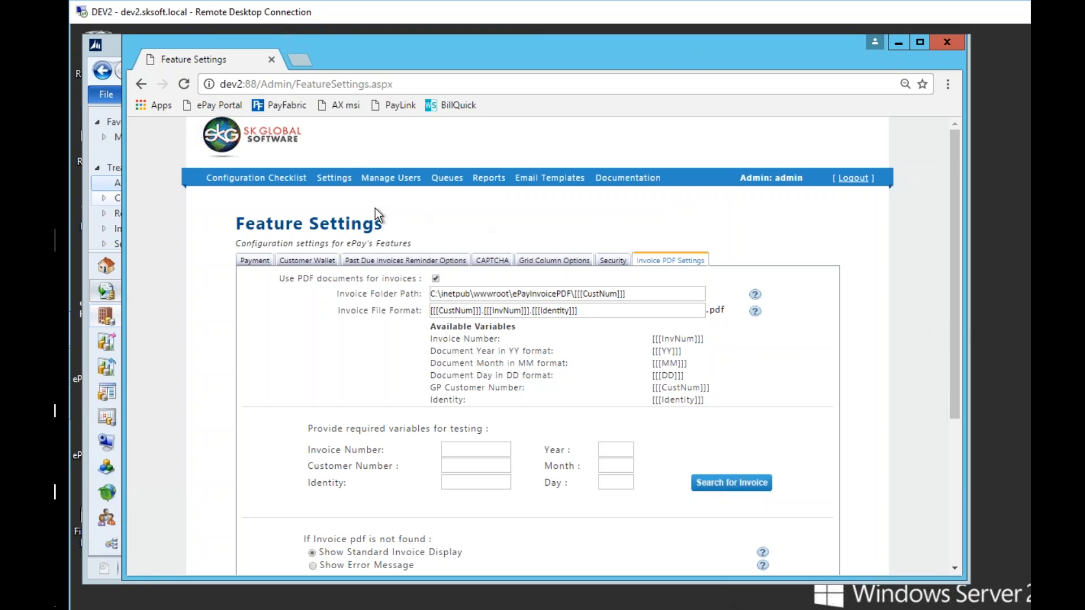
{"action": "mouse_move", "coordinate": [331, 178]}
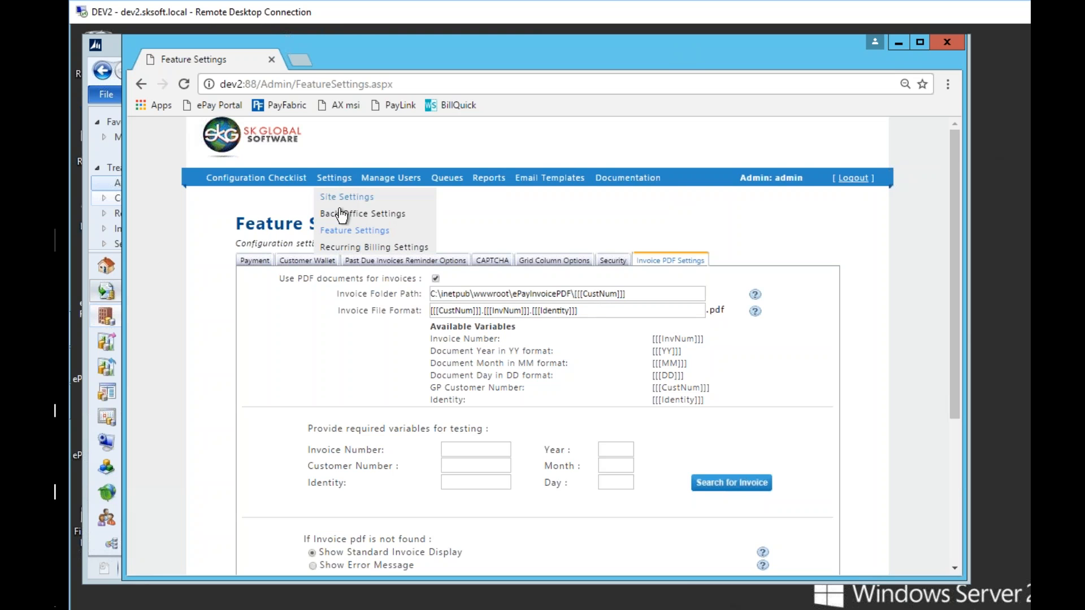
{"action": "left_click", "coordinate": [339, 247]}
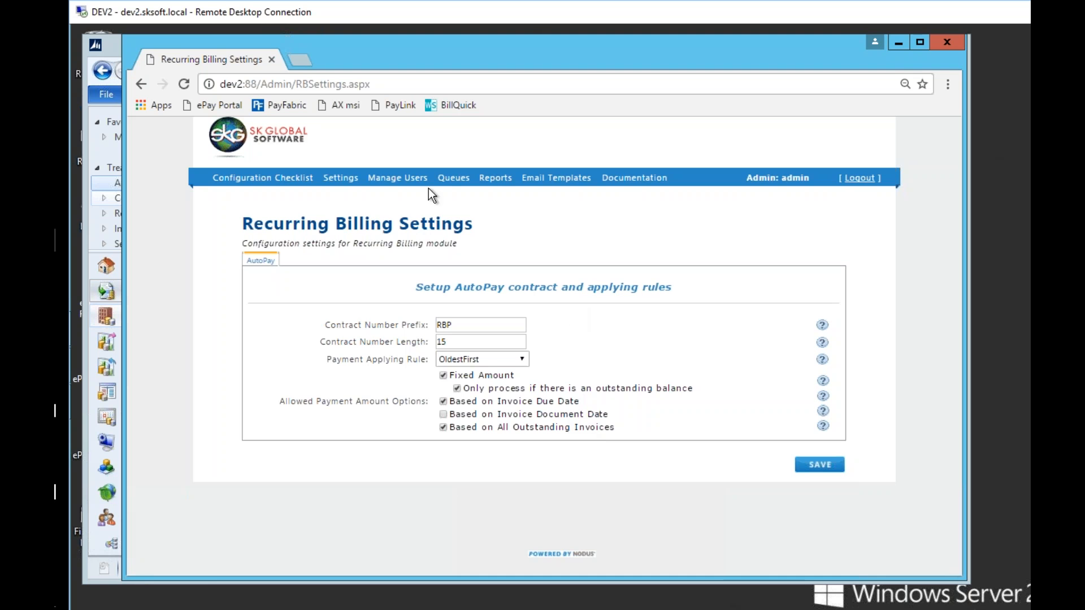
Open user management and review the registered users for the CSR and Customer roles
{"action": "left_click", "coordinate": [398, 186]}
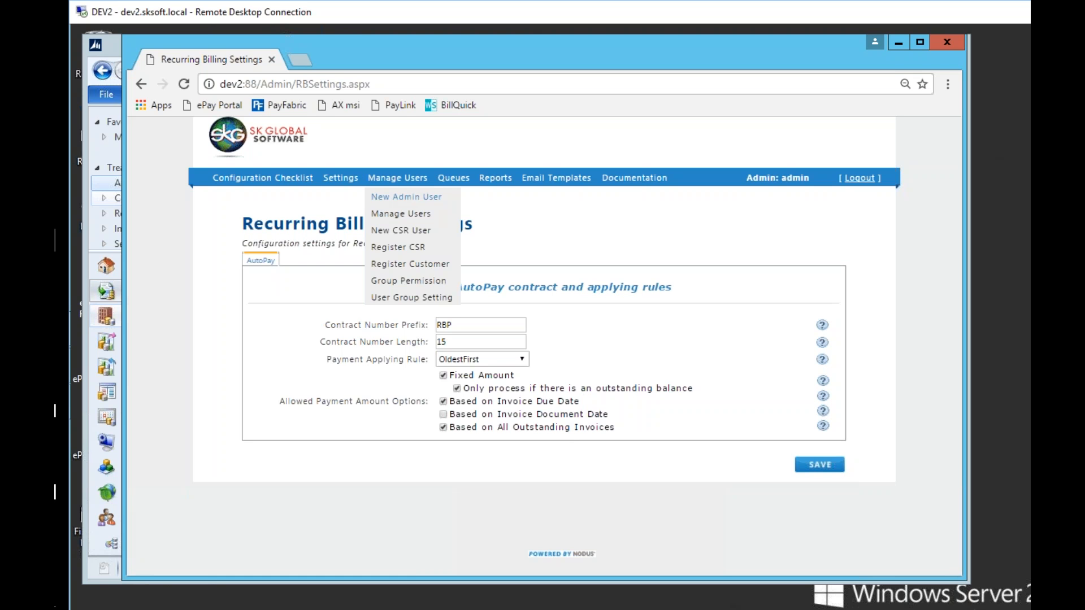
{"action": "left_click", "coordinate": [399, 215]}
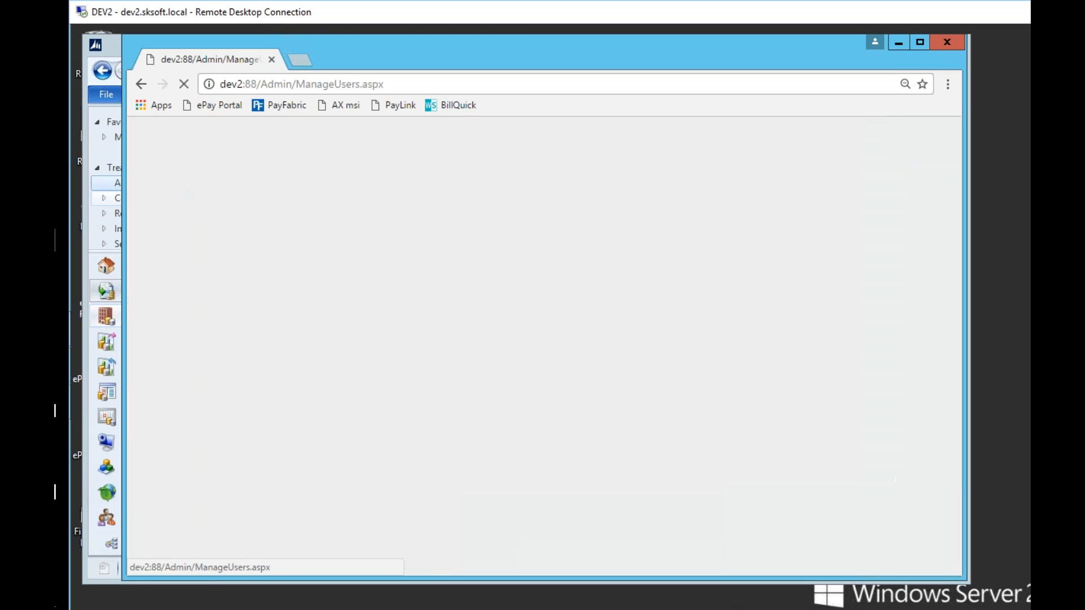
{"action": "left_click", "coordinate": [428, 297]}
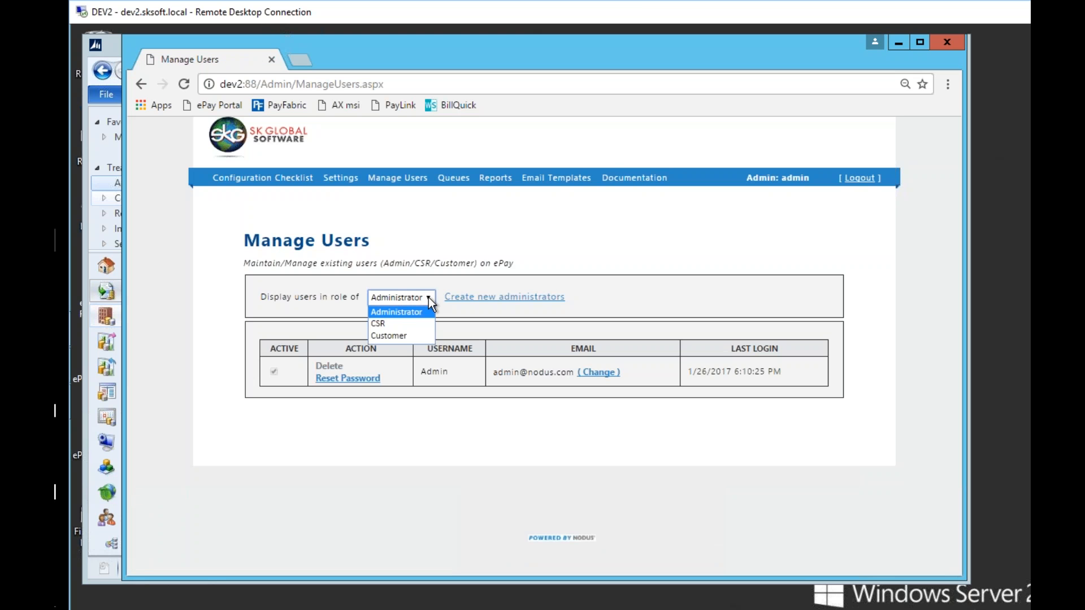
{"action": "left_click", "coordinate": [407, 322]}
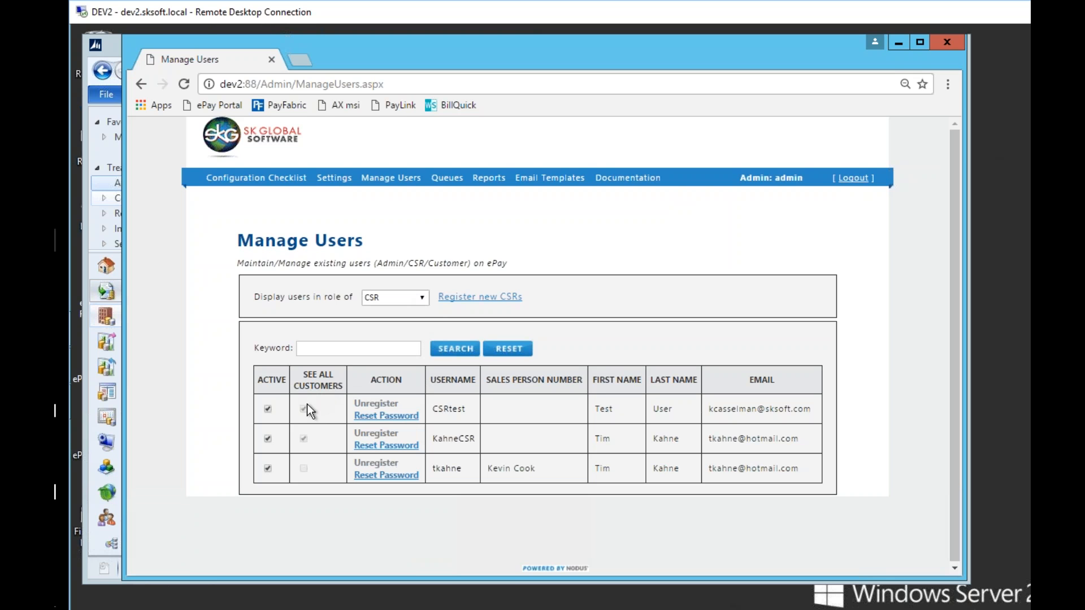
{"action": "left_click", "coordinate": [423, 297]}
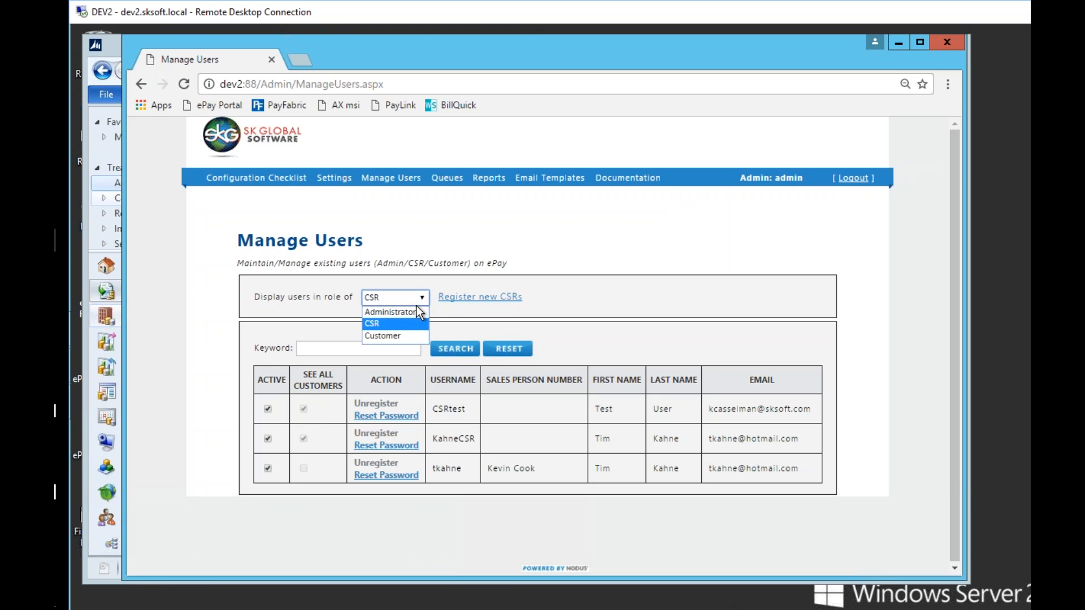
{"action": "left_click", "coordinate": [393, 336]}
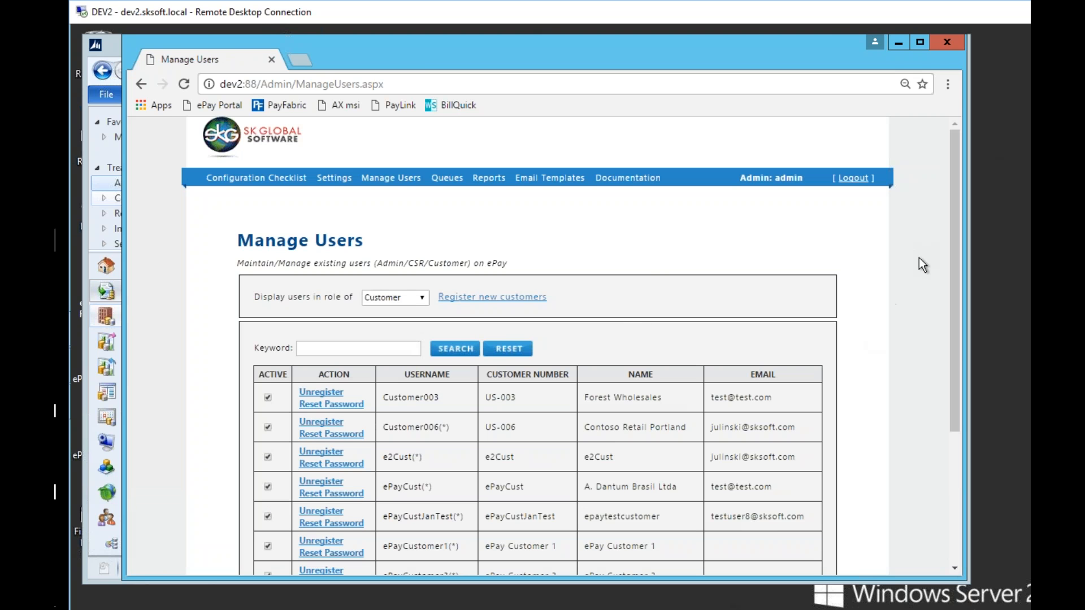
{"action": "left_click_drag", "start_coordinate": [957, 290], "coordinate": [957, 386]}
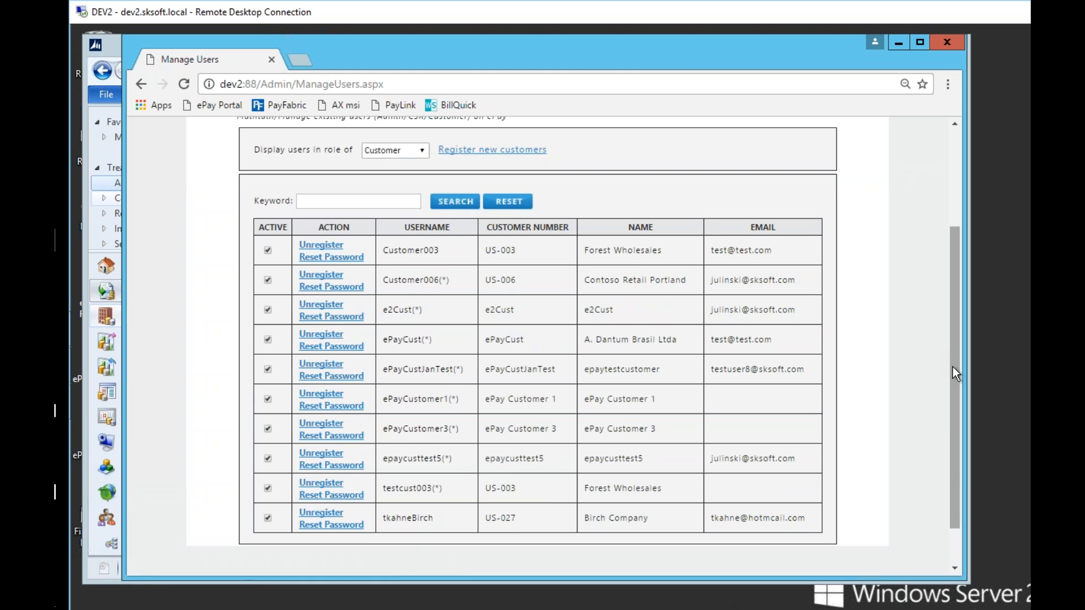
{"action": "left_click_drag", "start_coordinate": [953, 368], "coordinate": [954, 280]}
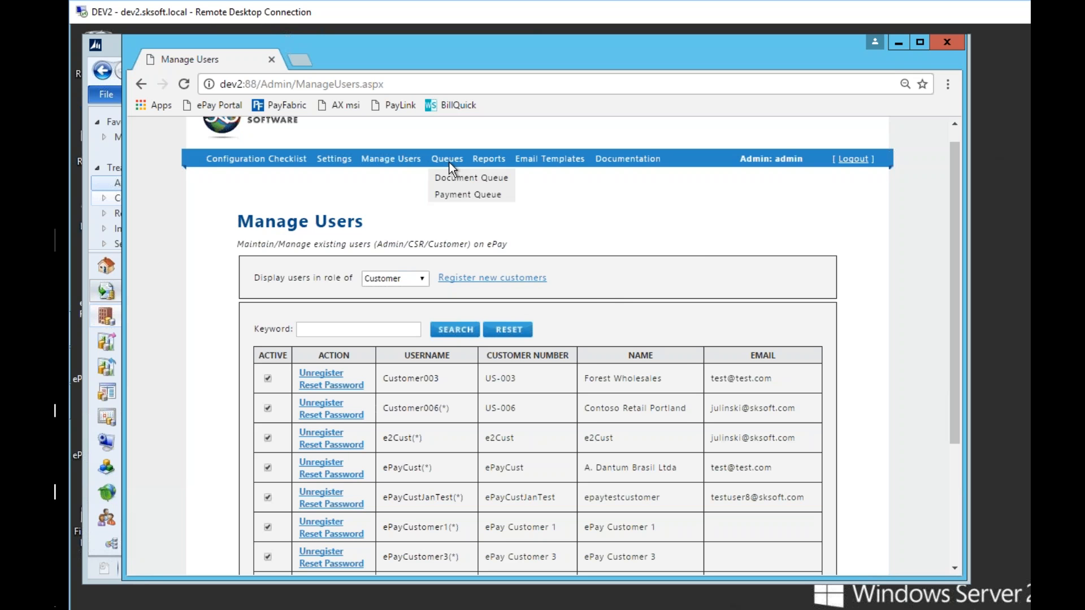
Open the Document Queue and look through the sent payment documents submitted to the back office
{"action": "mouse_move", "coordinate": [448, 161]}
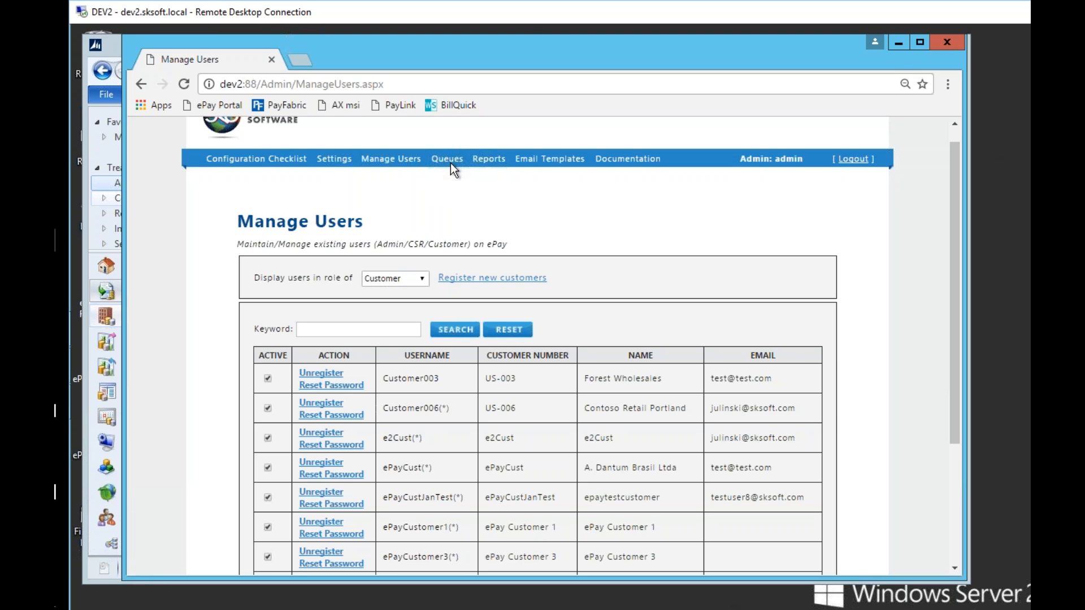
{"action": "left_click", "coordinate": [453, 178]}
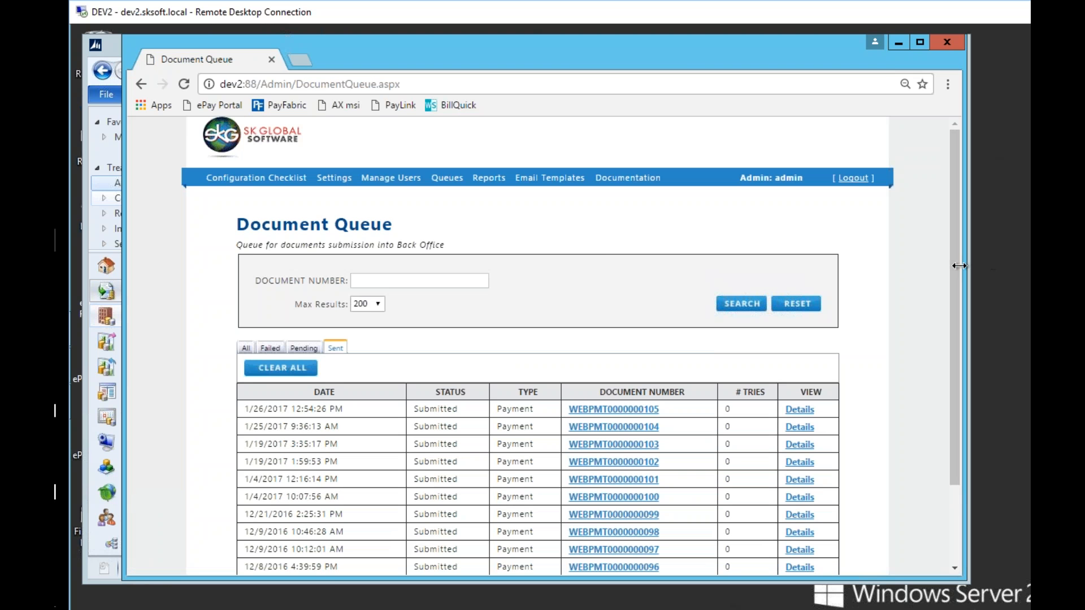
{"action": "scroll", "coordinate": [951, 298], "scroll_direction": "down", "scroll_amount": 2}
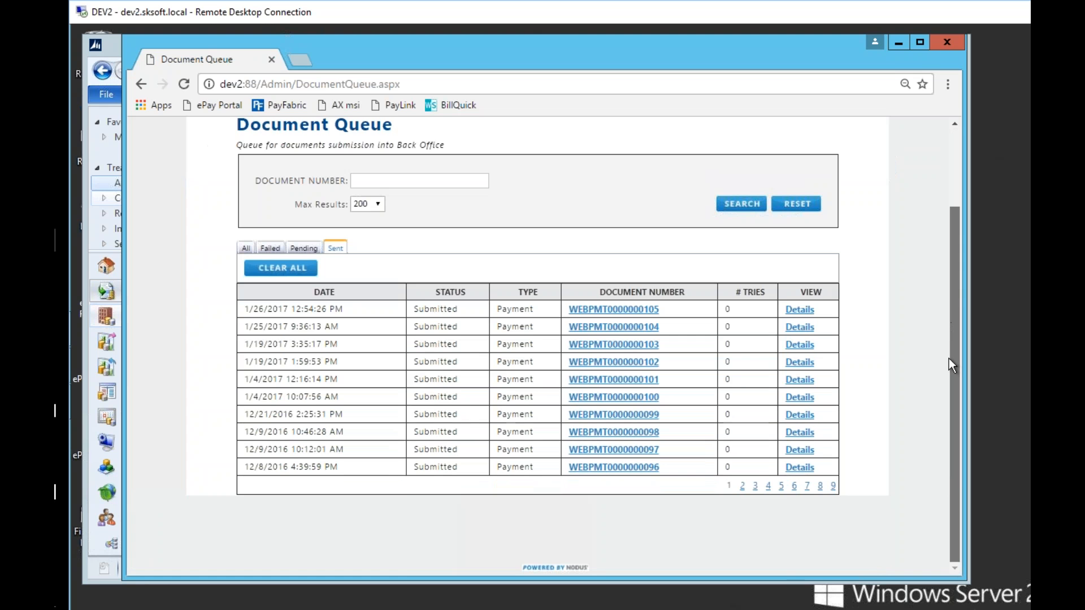
{"action": "scroll", "coordinate": [952, 346], "scroll_direction": "up", "scroll_amount": 2}
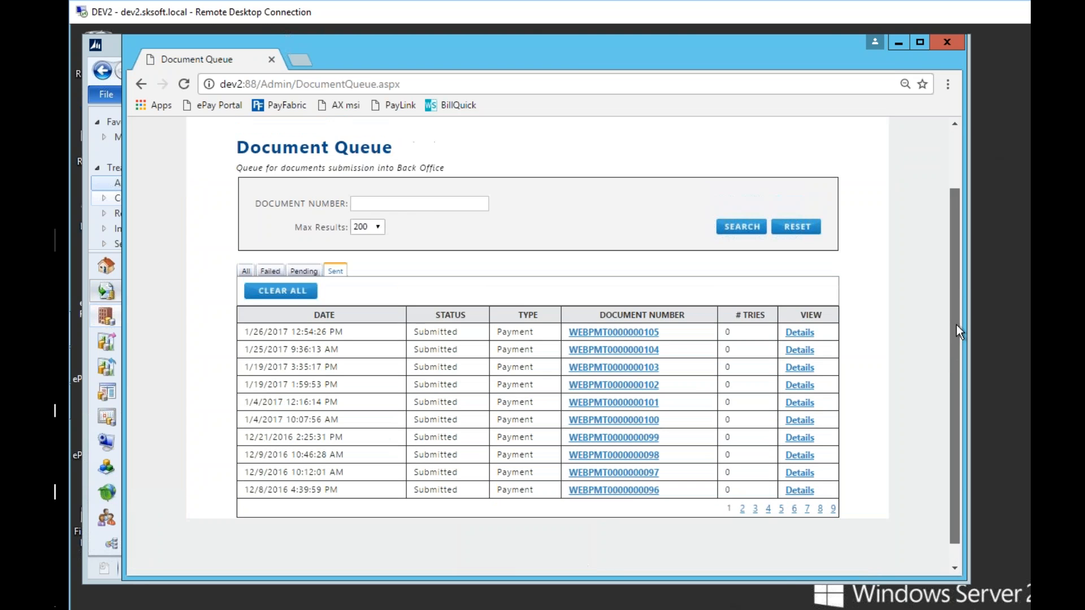
{"action": "mouse_move", "coordinate": [450, 184]}
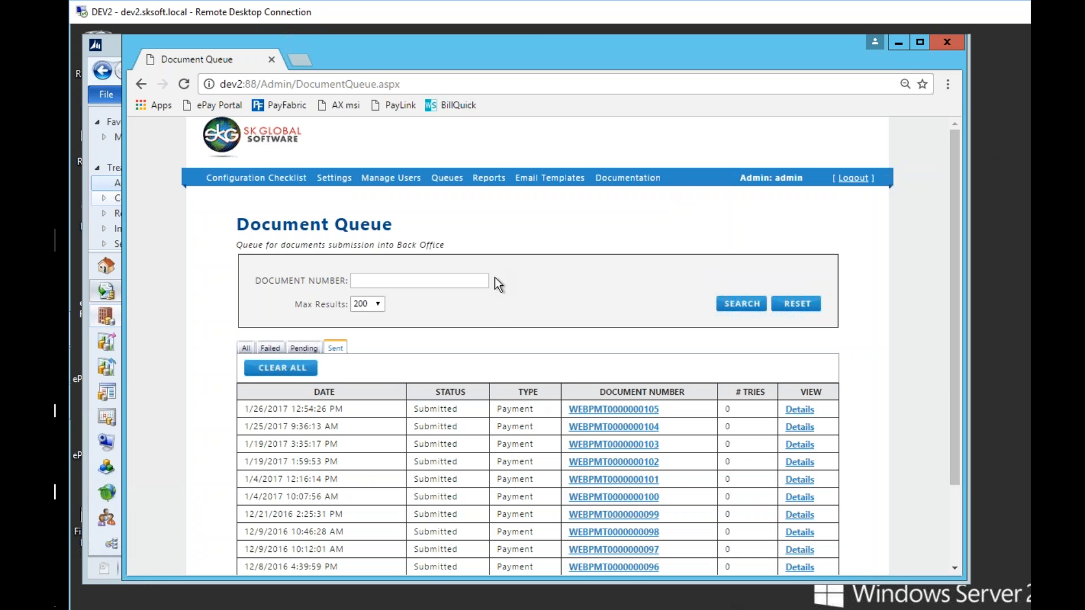
View the Payments report of processed payments and the AutoPay Contracts report
{"action": "mouse_move", "coordinate": [491, 180]}
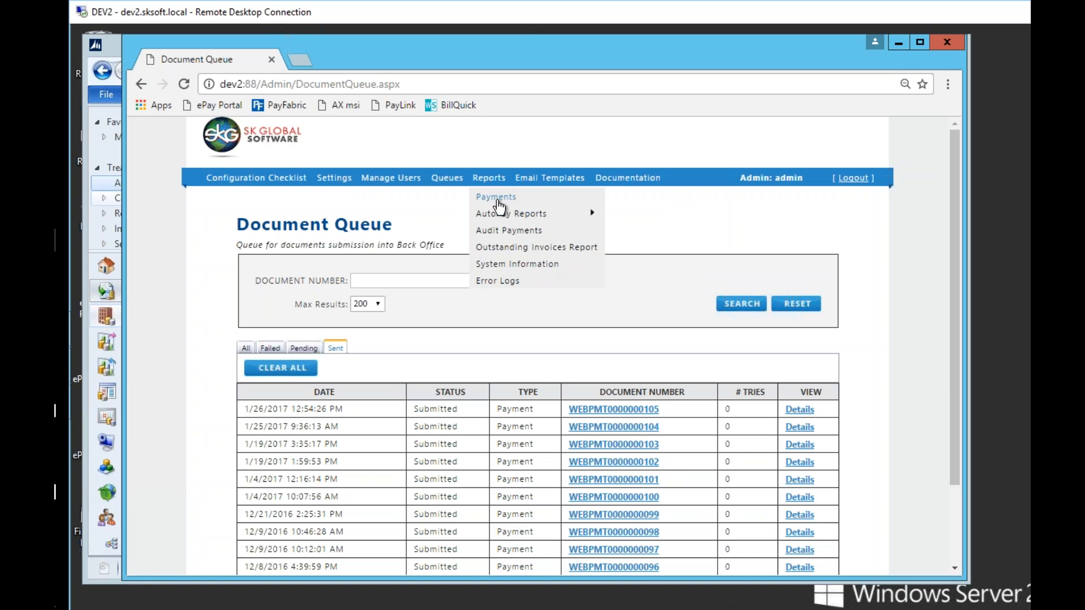
{"action": "left_click", "coordinate": [496, 198]}
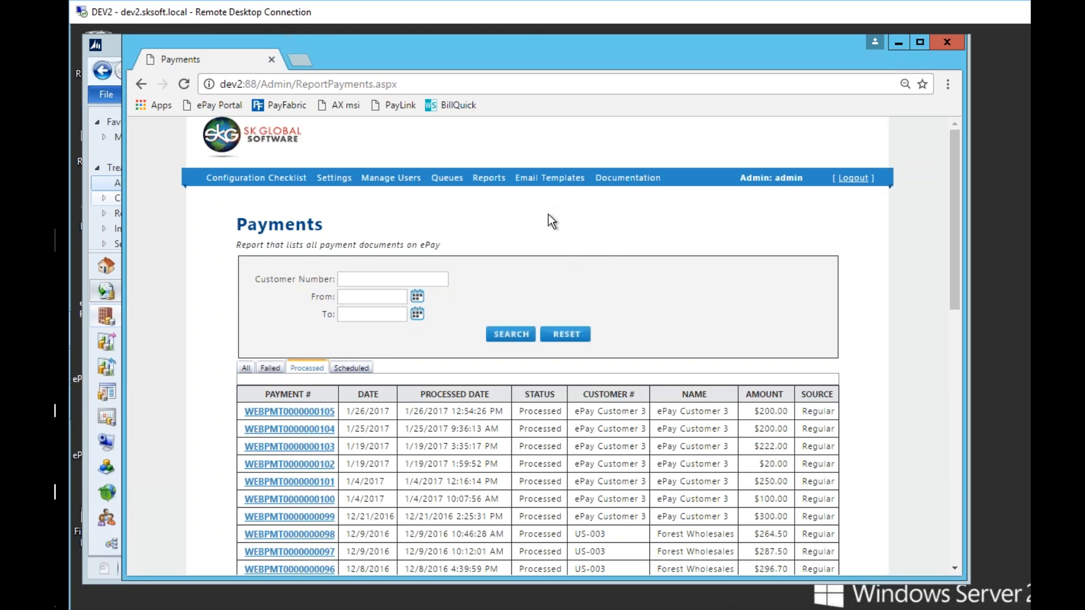
{"action": "mouse_move", "coordinate": [500, 182]}
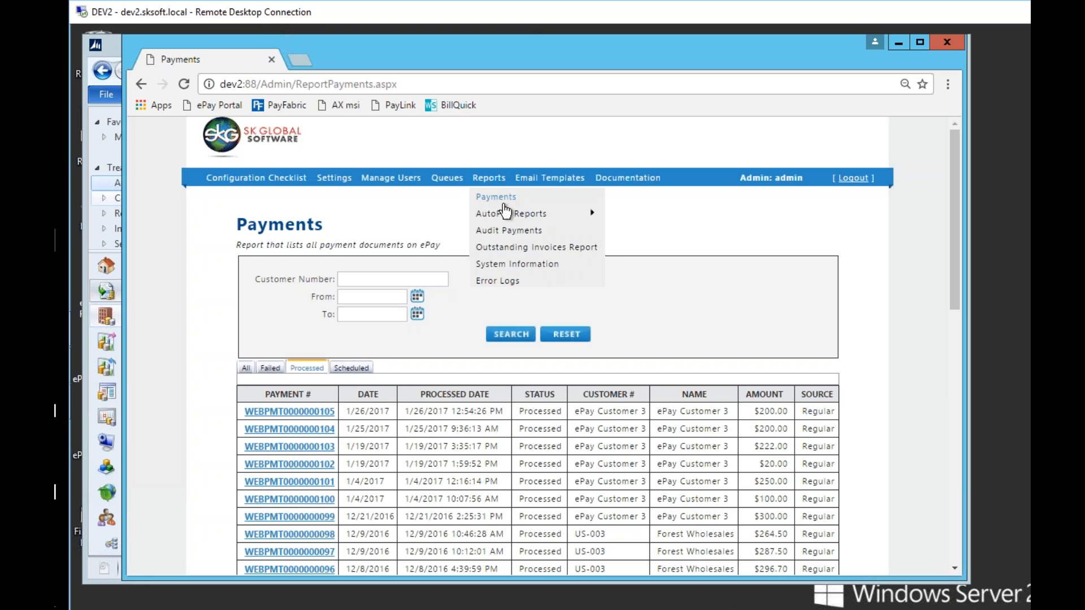
{"action": "mouse_move", "coordinate": [505, 214]}
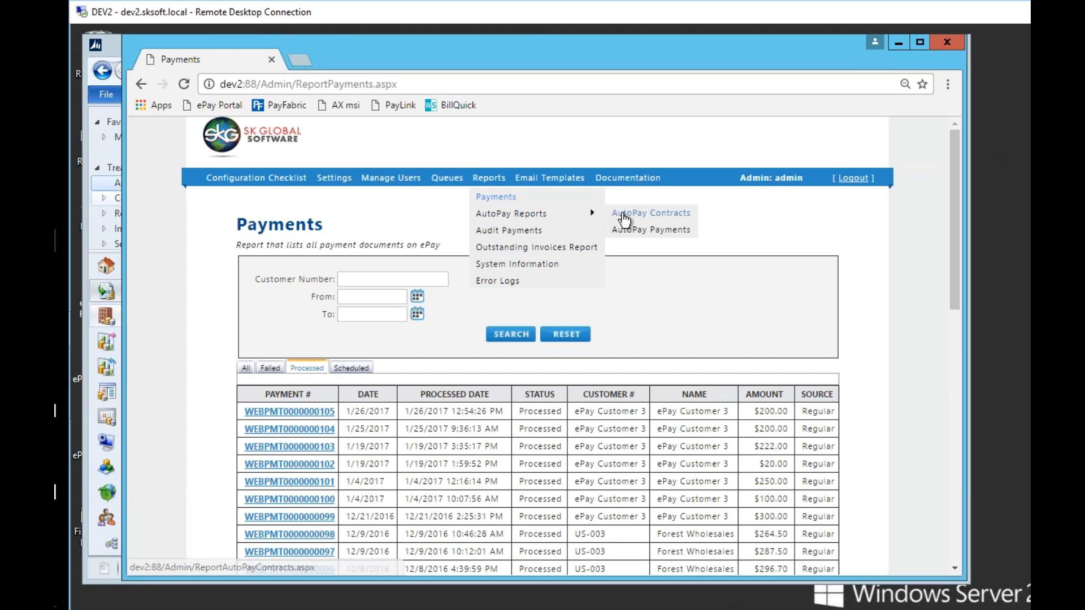
{"action": "left_click", "coordinate": [623, 214]}
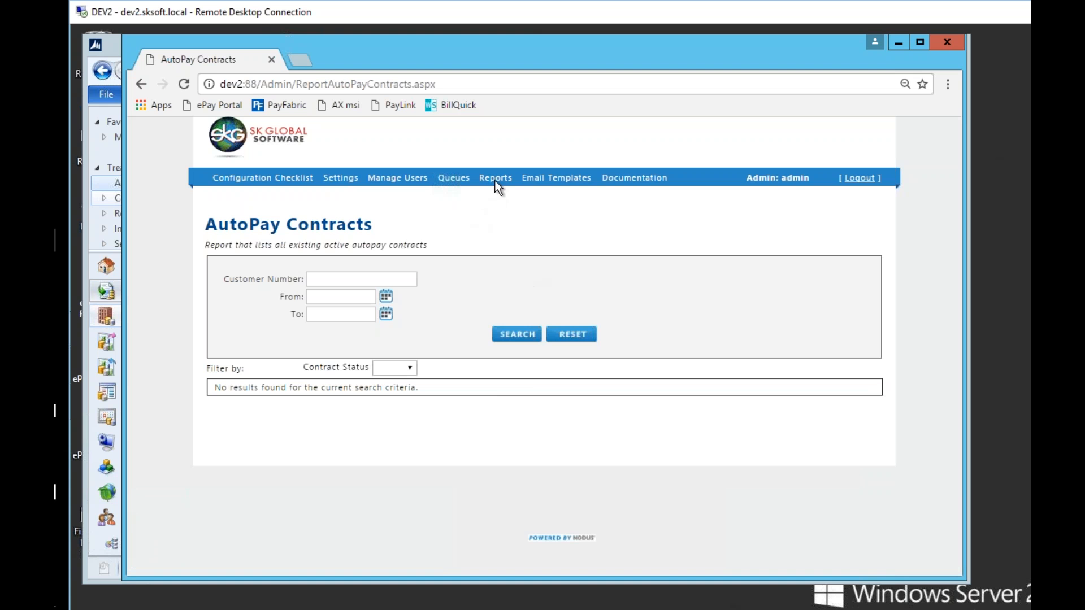
Open the Outstanding Invoices Report, mark the Contoso Retail Portland invoice and look through the invoice list
{"action": "mouse_move", "coordinate": [494, 181]}
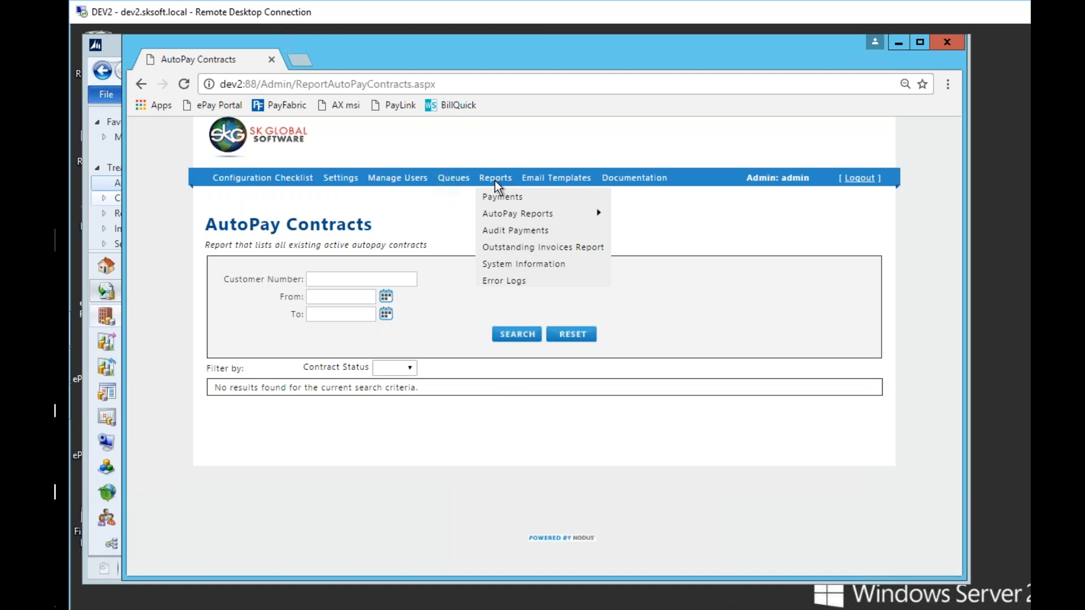
{"action": "left_click", "coordinate": [506, 249]}
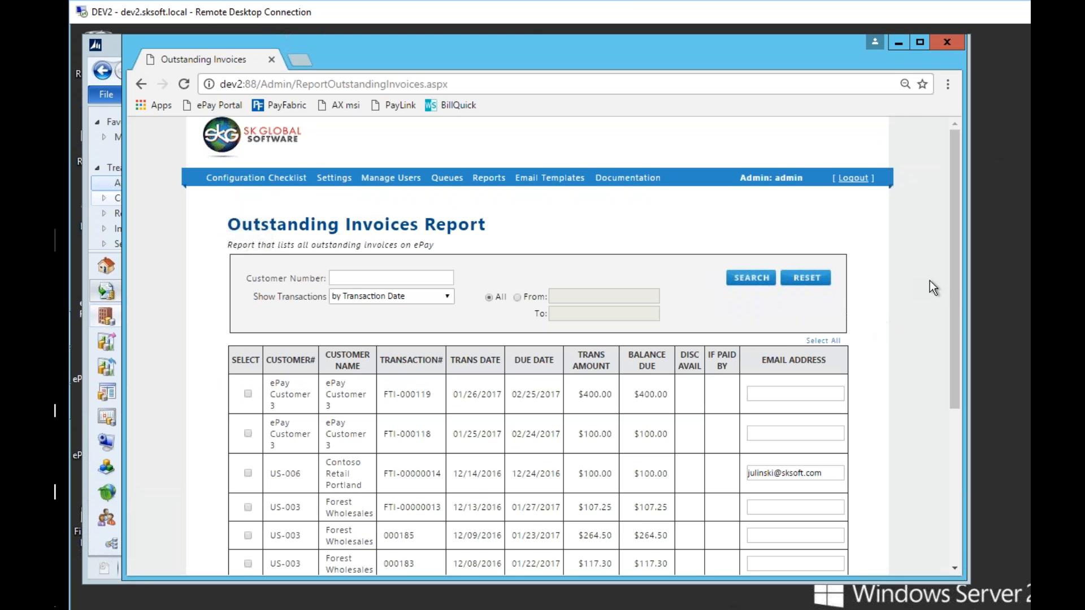
{"action": "left_click_drag", "start_coordinate": [954, 333], "coordinate": [949, 448]}
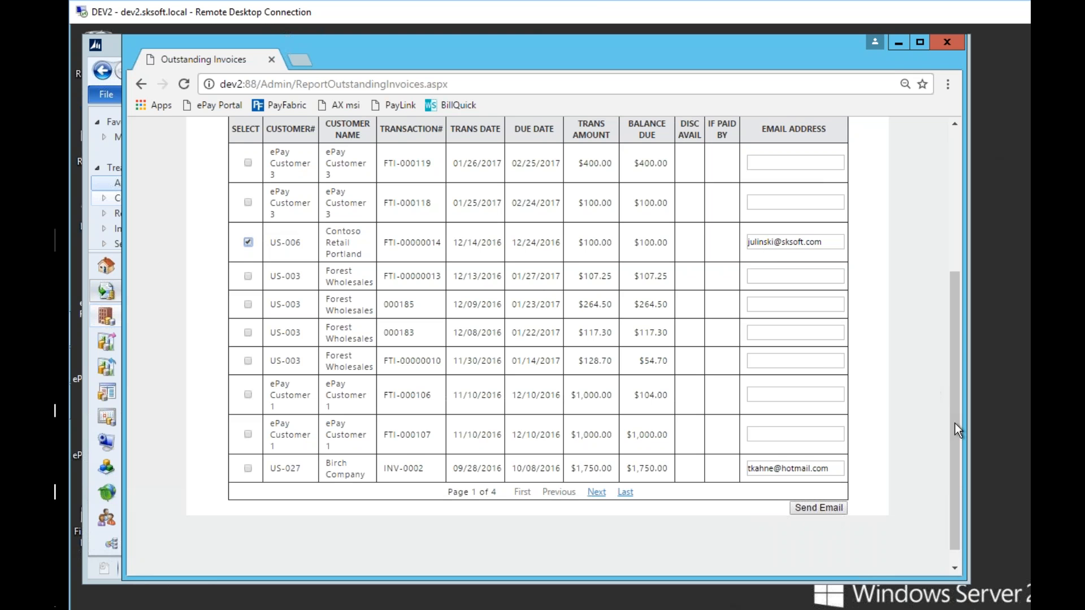
{"action": "left_click_drag", "start_coordinate": [954, 416], "coordinate": [961, 314]}
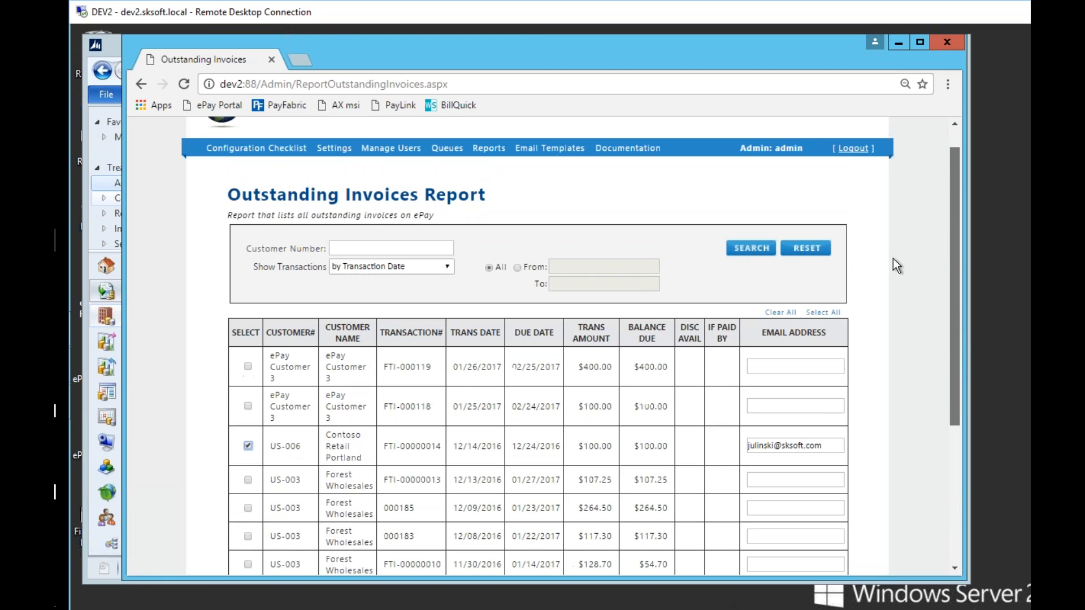
Open the New User Welcome email template and examine its message body and available variables
{"action": "mouse_move", "coordinate": [550, 163]}
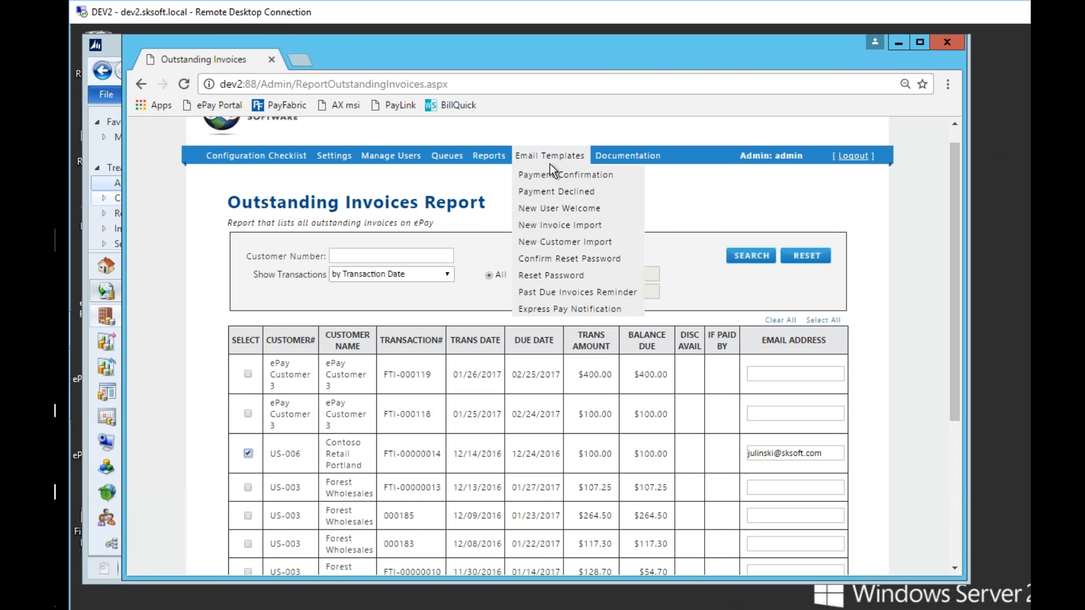
{"action": "left_click", "coordinate": [556, 208]}
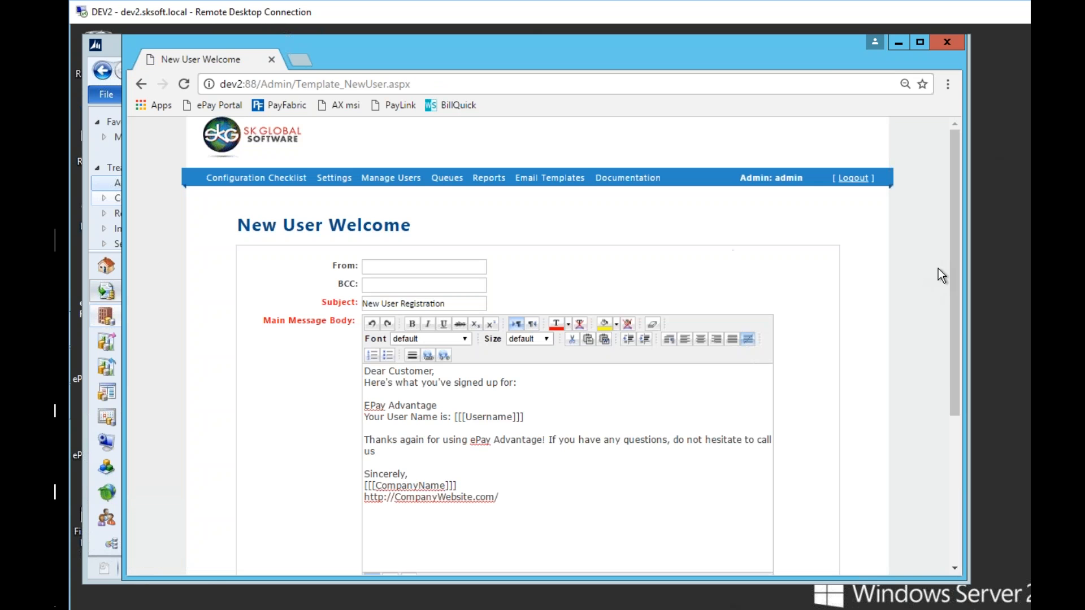
{"action": "left_click_drag", "start_coordinate": [957, 285], "coordinate": [957, 307]}
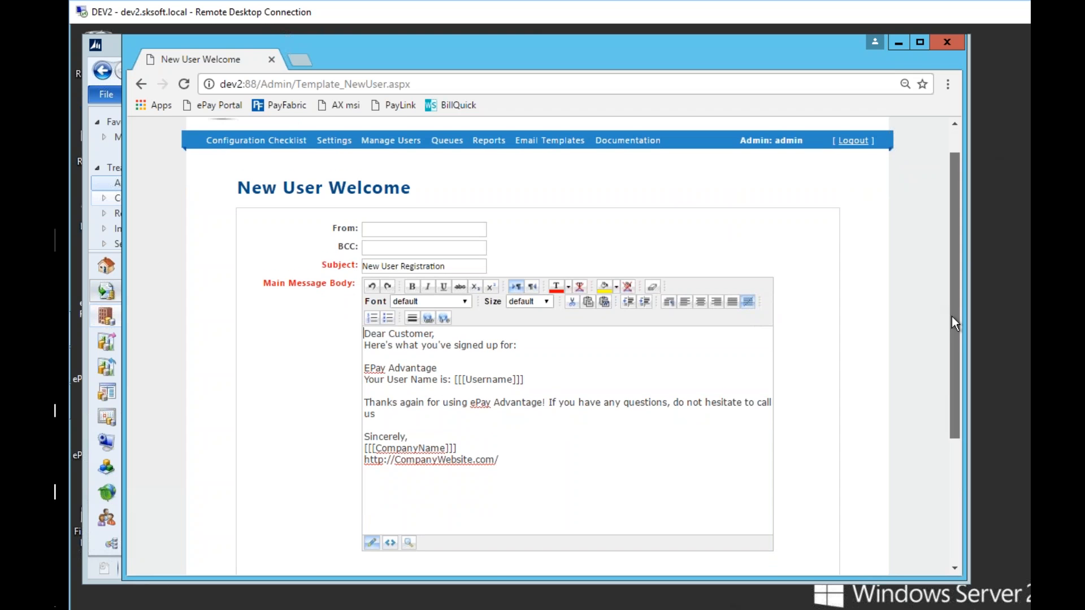
{"action": "scroll", "coordinate": [952, 317], "scroll_direction": "down", "scroll_amount": 1}
{"action": "scroll", "coordinate": [949, 378], "scroll_direction": "down", "scroll_amount": 2}
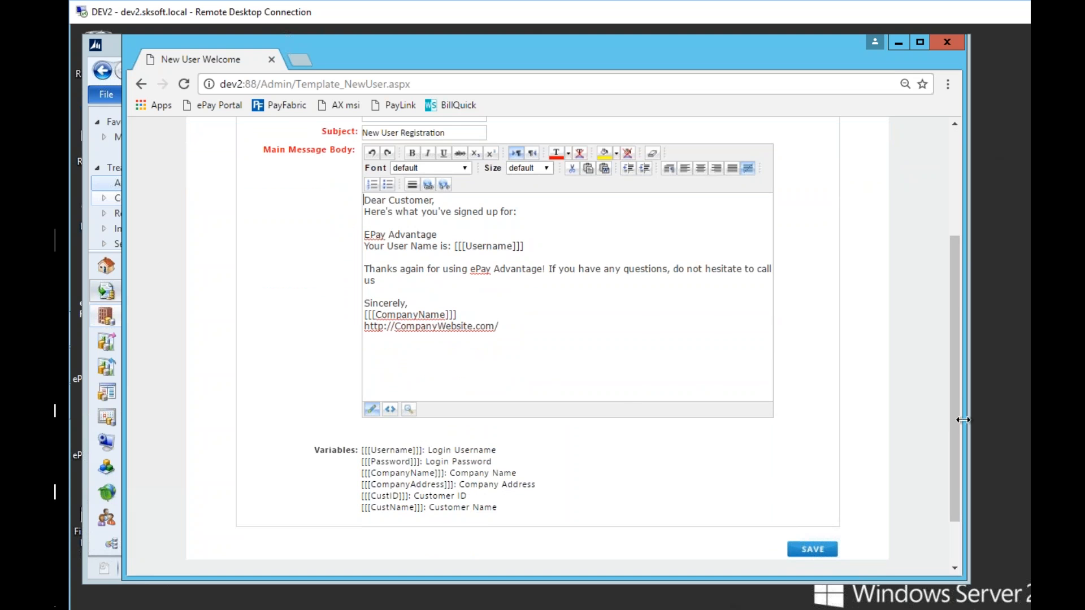
{"action": "scroll", "coordinate": [955, 377], "scroll_direction": "up", "scroll_amount": 3}
Open the Past Due Invoices Reminder email template and read its message body
{"action": "mouse_move", "coordinate": [564, 182]}
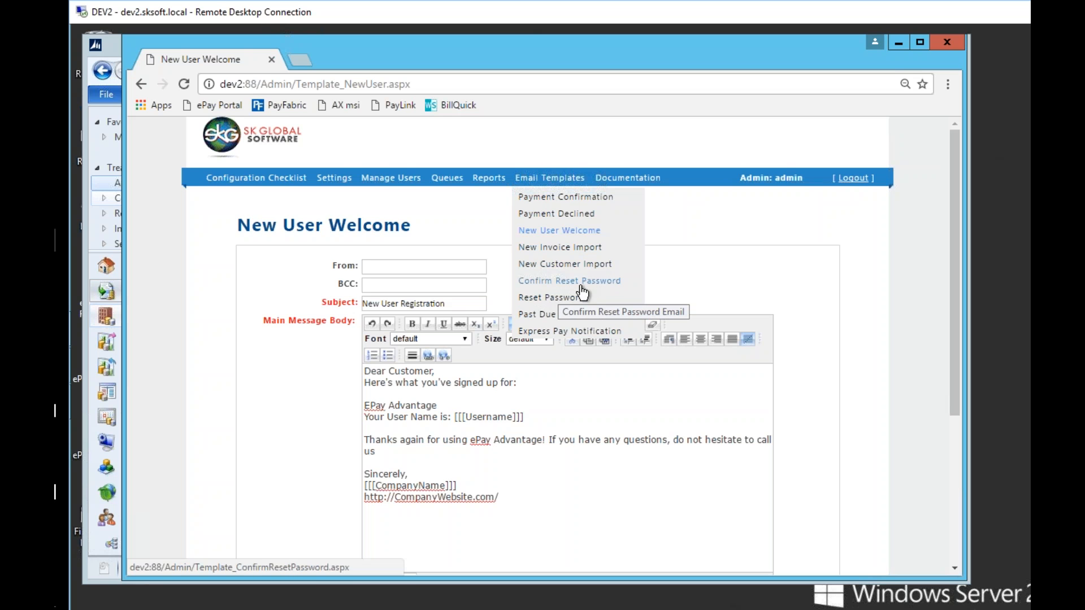
{"action": "left_click", "coordinate": [546, 317]}
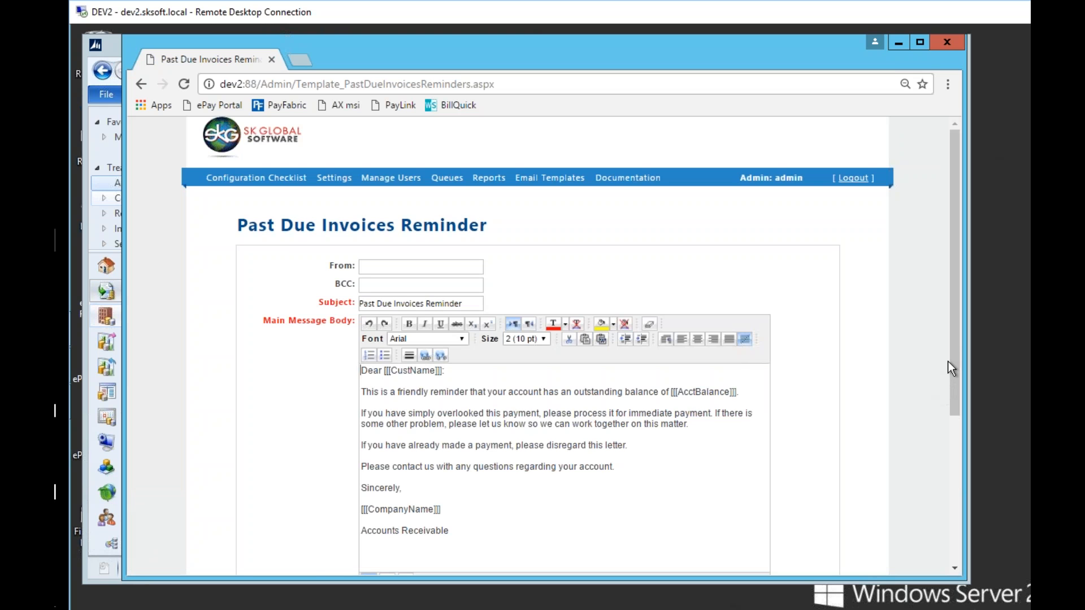
{"action": "mouse_move", "coordinate": [952, 333]}
{"action": "left_mouse_down"}
{"action": "mouse_move", "coordinate": [955, 396]}
{"action": "mouse_move", "coordinate": [958, 331]}
{"action": "left_mouse_up"}
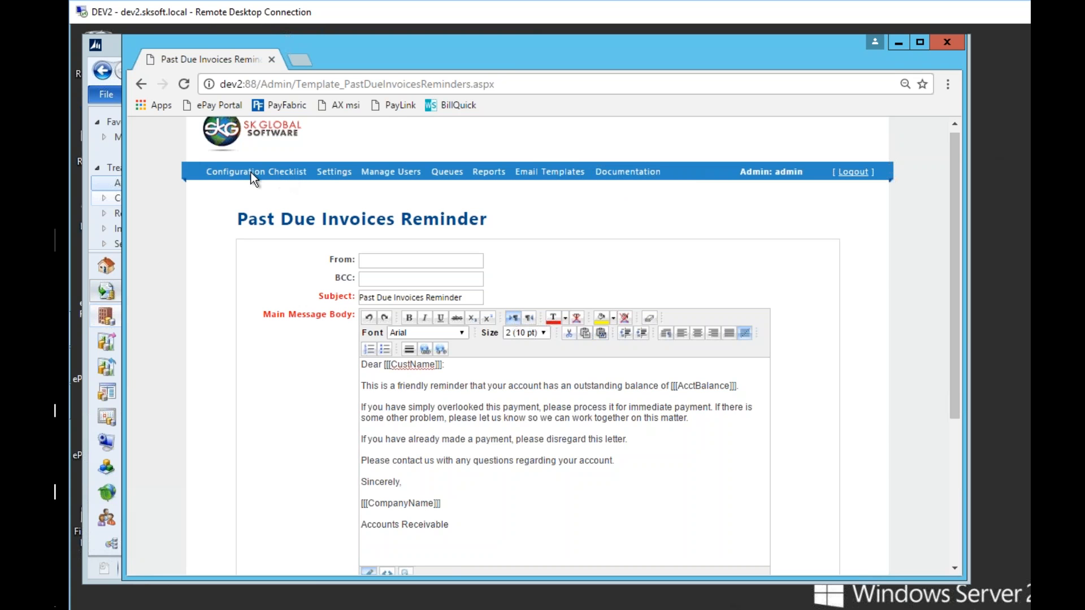
Open the Configuration Checklist and view its Company Information, Transaction Processing Options, Content Management and Email Setup pages
{"action": "mouse_move", "coordinate": [252, 172]}
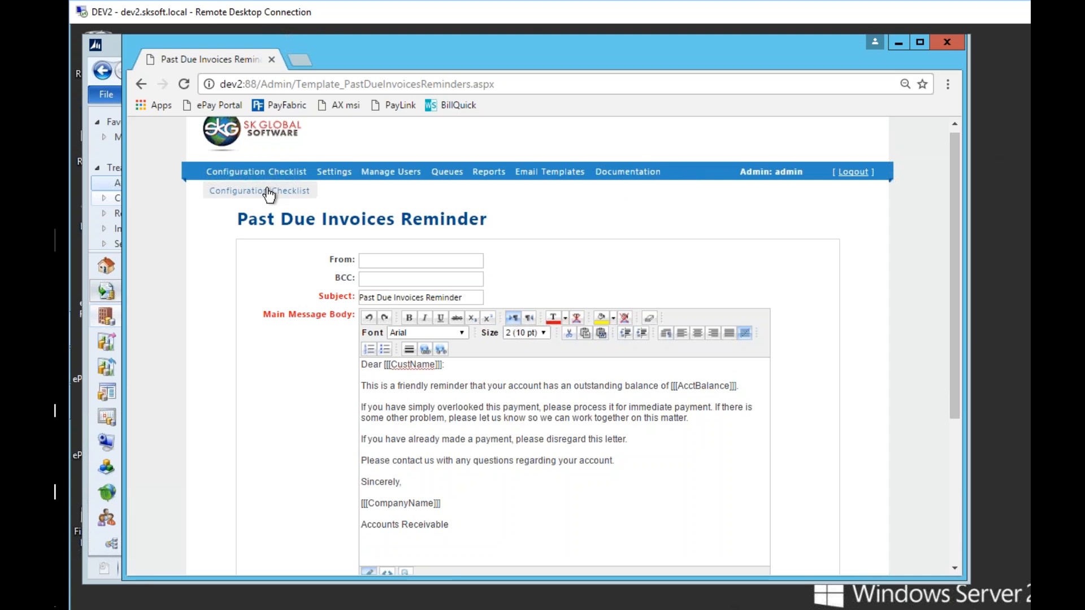
{"action": "left_click", "coordinate": [268, 191]}
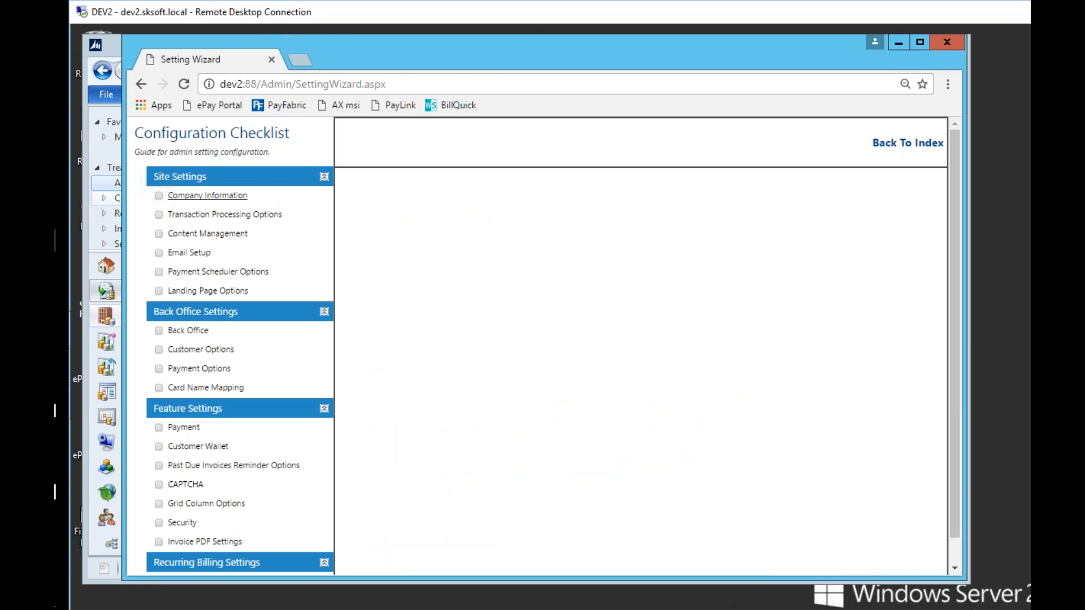
{"action": "left_click", "coordinate": [229, 198]}
{"action": "left_click", "coordinate": [227, 218]}
{"action": "left_click", "coordinate": [214, 234]}
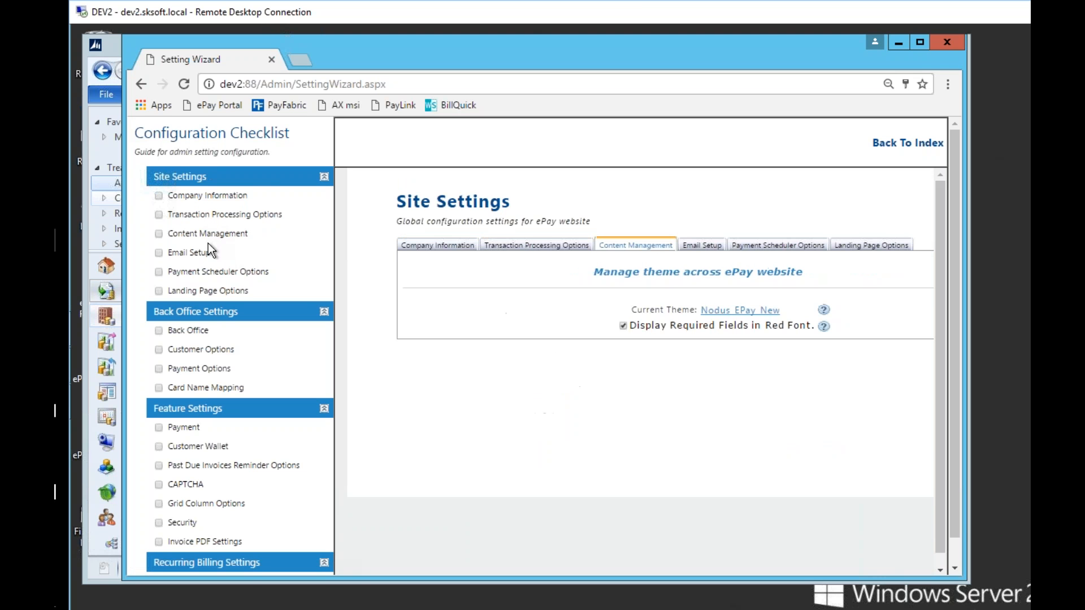
{"action": "left_click", "coordinate": [199, 252]}
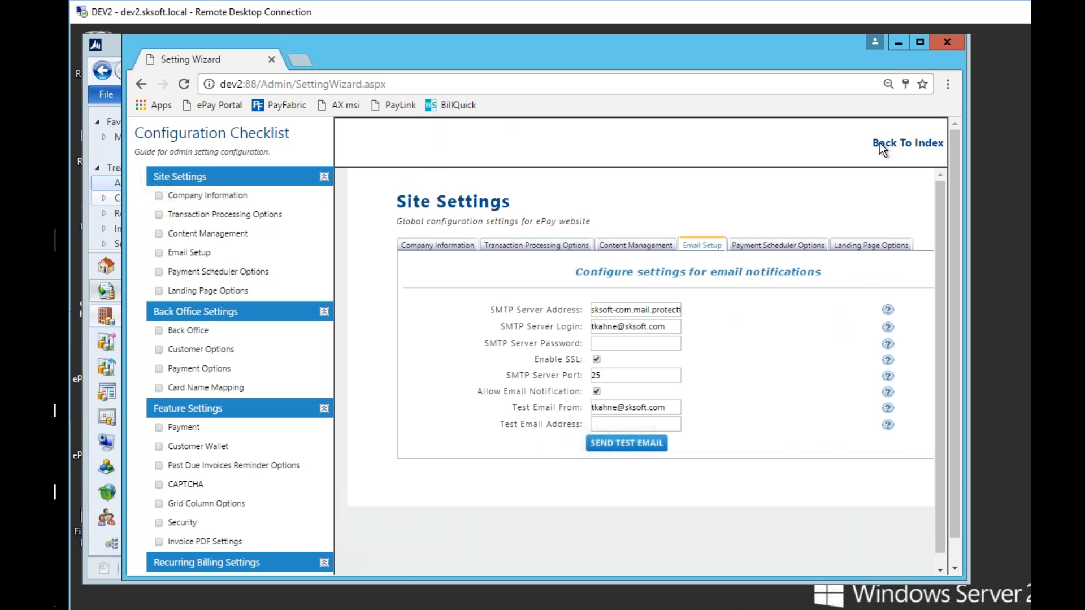
Return from the Configuration Checklist to the admin index and log out of the ePay admin portal
{"action": "left_click", "coordinate": [921, 143]}
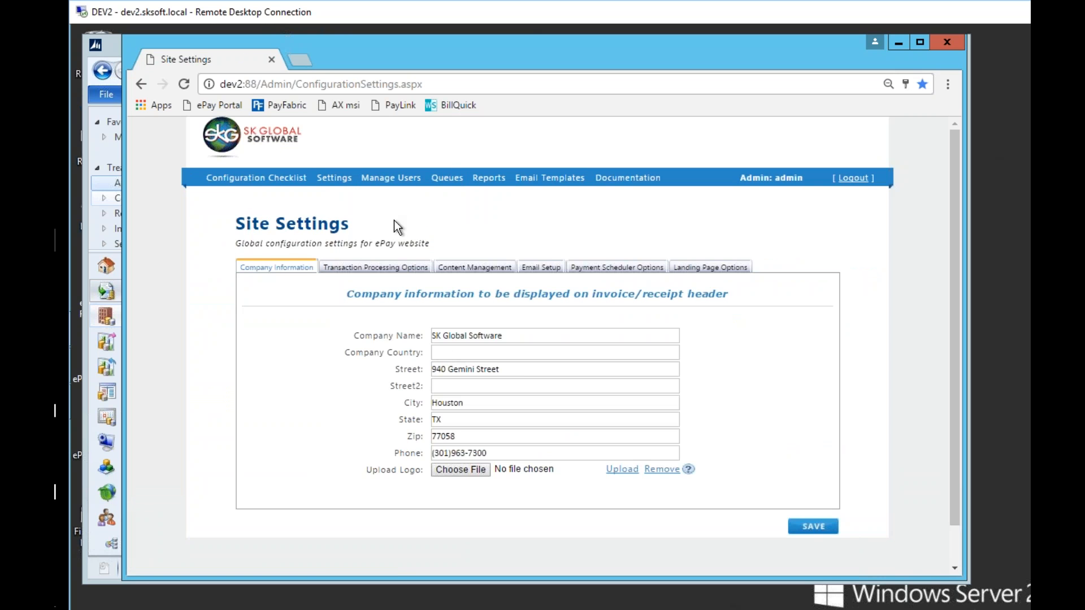
{"action": "left_click", "coordinate": [852, 178]}
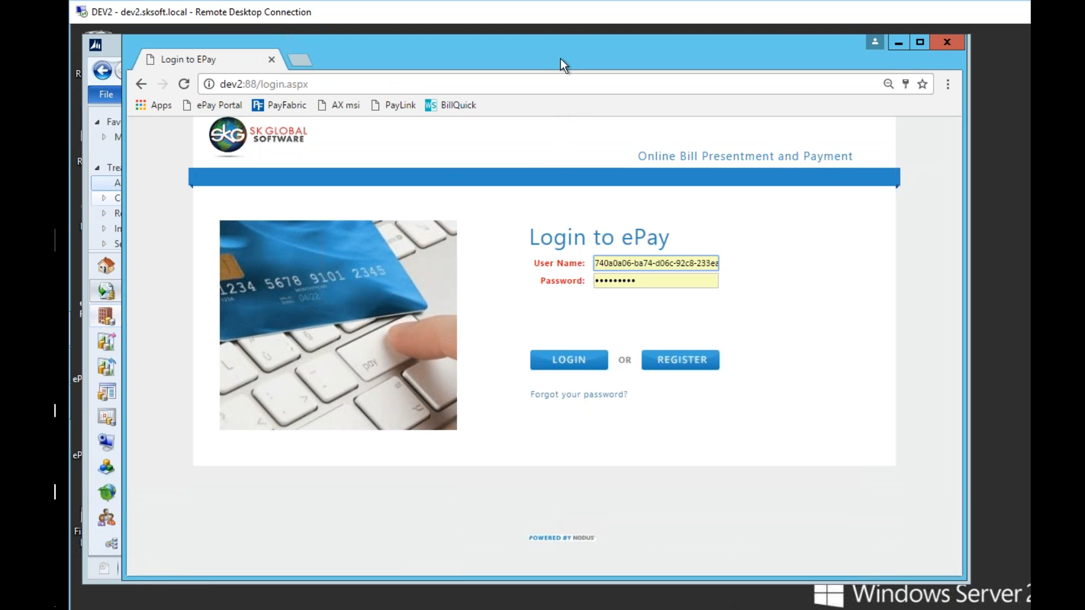
{"action": "left_click_drag", "start_coordinate": [567, 49], "coordinate": [560, 75]}
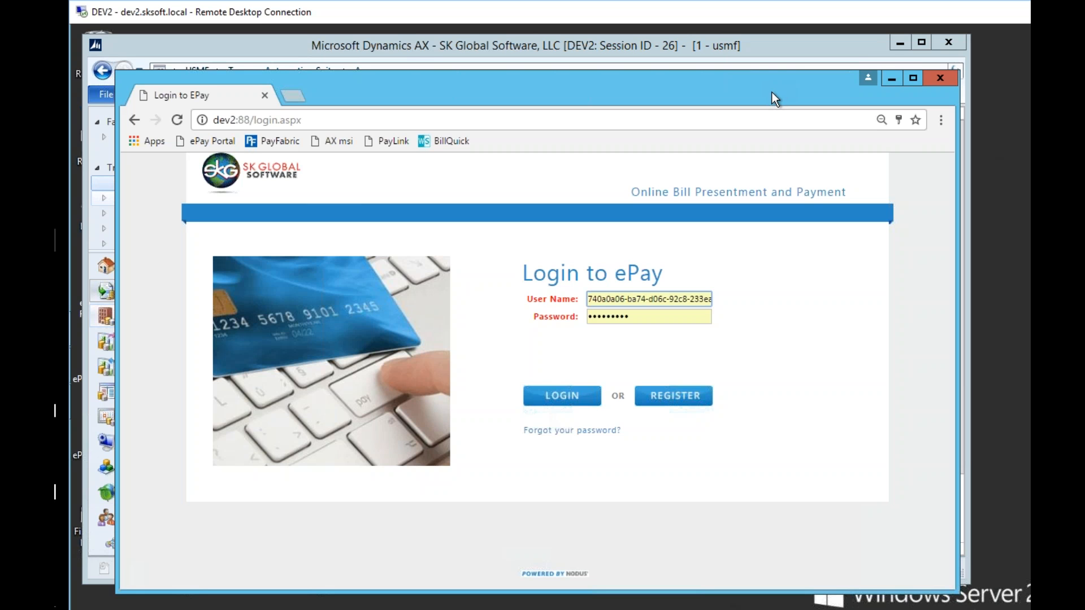
{"action": "left_click_drag", "start_coordinate": [778, 76], "coordinate": [779, 72]}
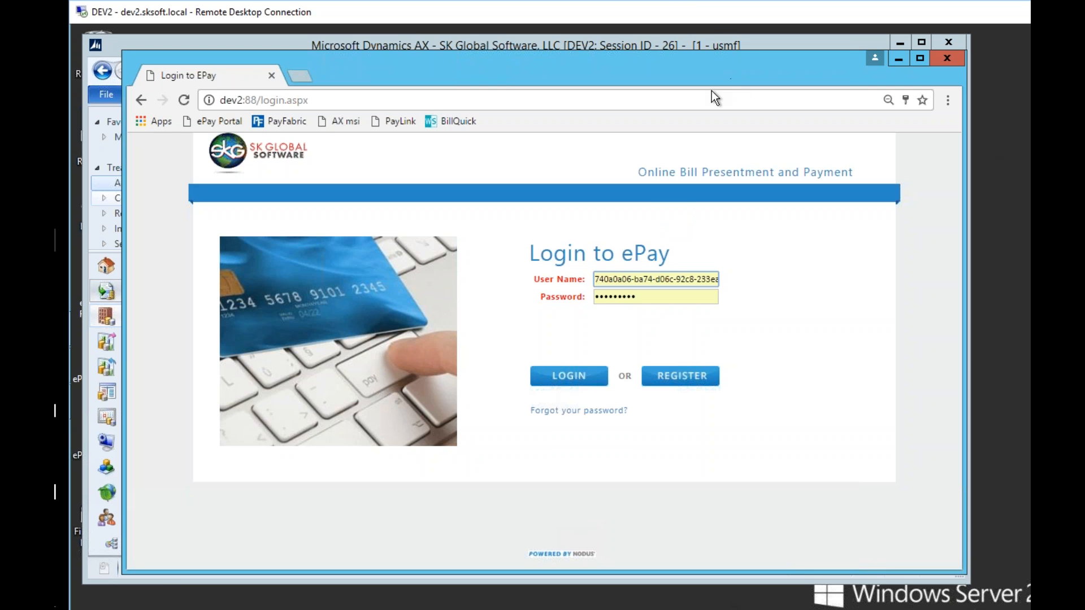
{"action": "left_click_drag", "start_coordinate": [732, 77], "coordinate": [710, 91]}
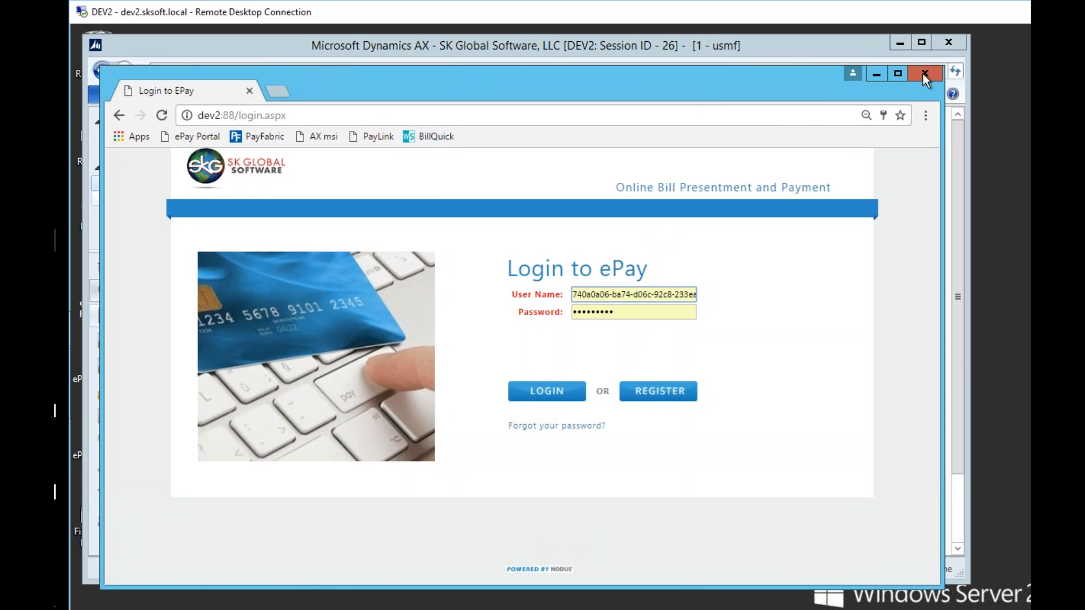
Minimize the ePay browser window and return to the Treasury Automation Suite area page in Dynamics AX
{"action": "left_click", "coordinate": [877, 74]}
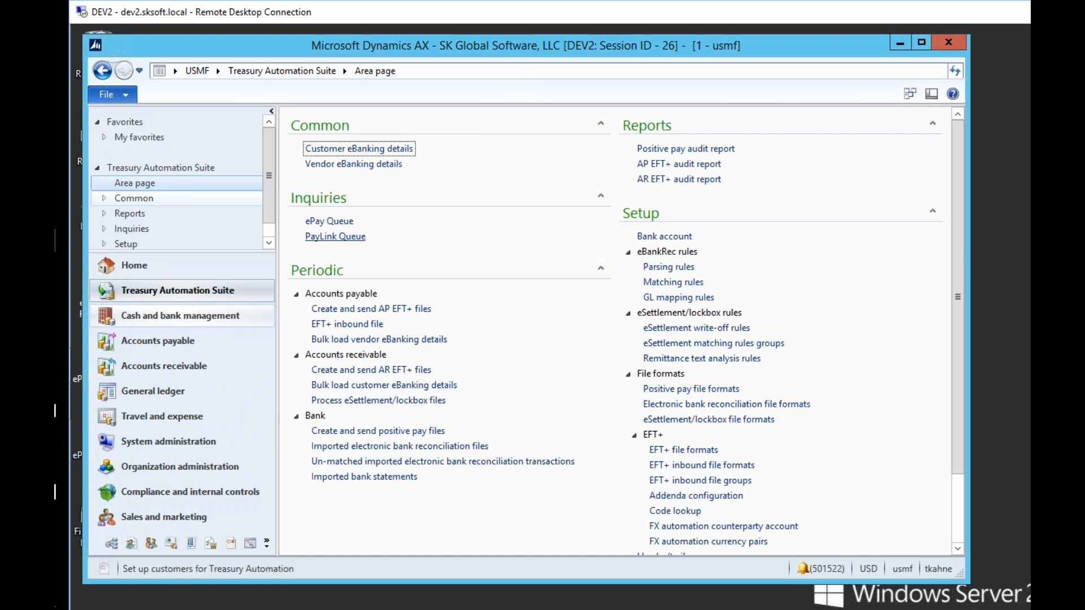
{"action": "left_click_drag", "start_coordinate": [500, 46], "coordinate": [506, 43]}
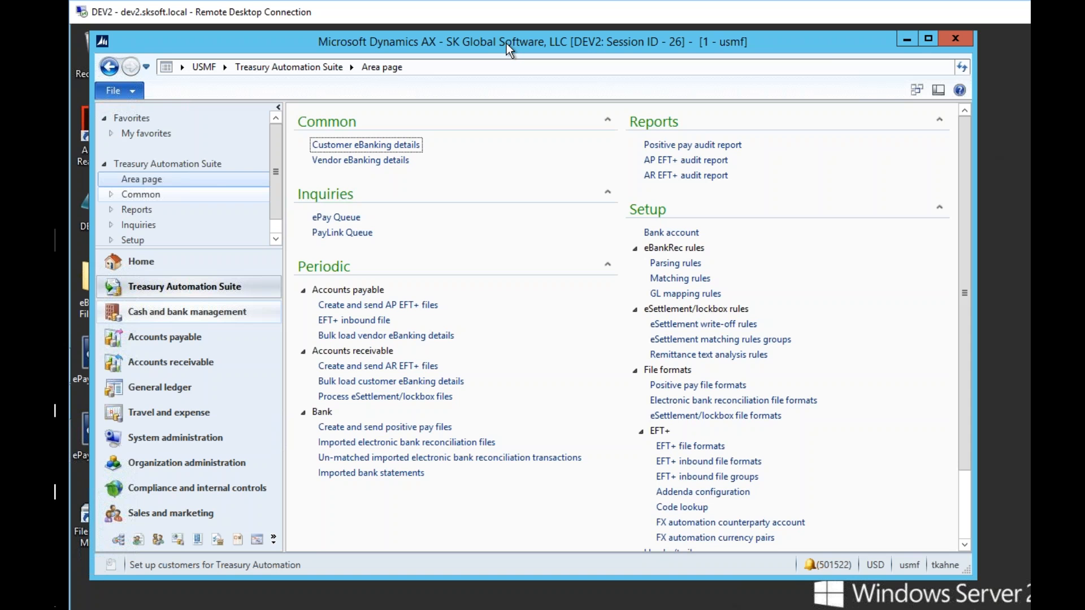